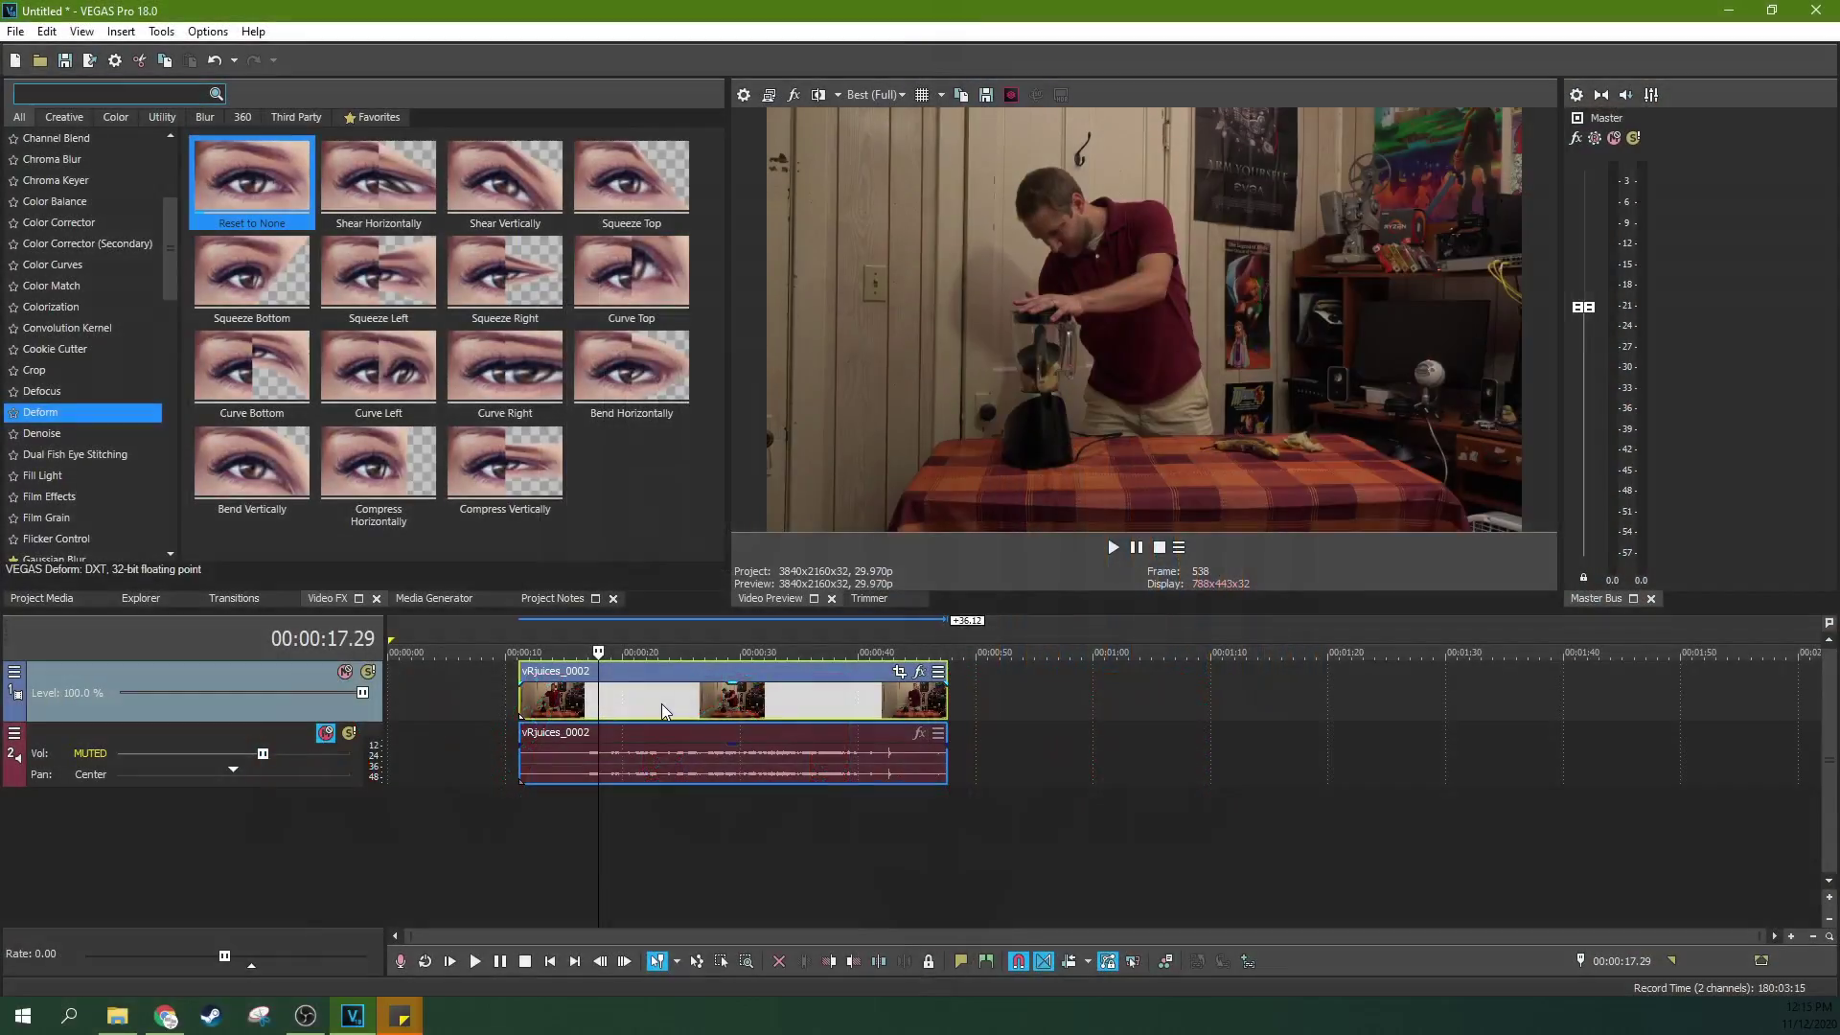
# - Place the cursor at 00:00:23.10 and show the Vignette presets in the Video FX list
pyautogui.click(661, 704)
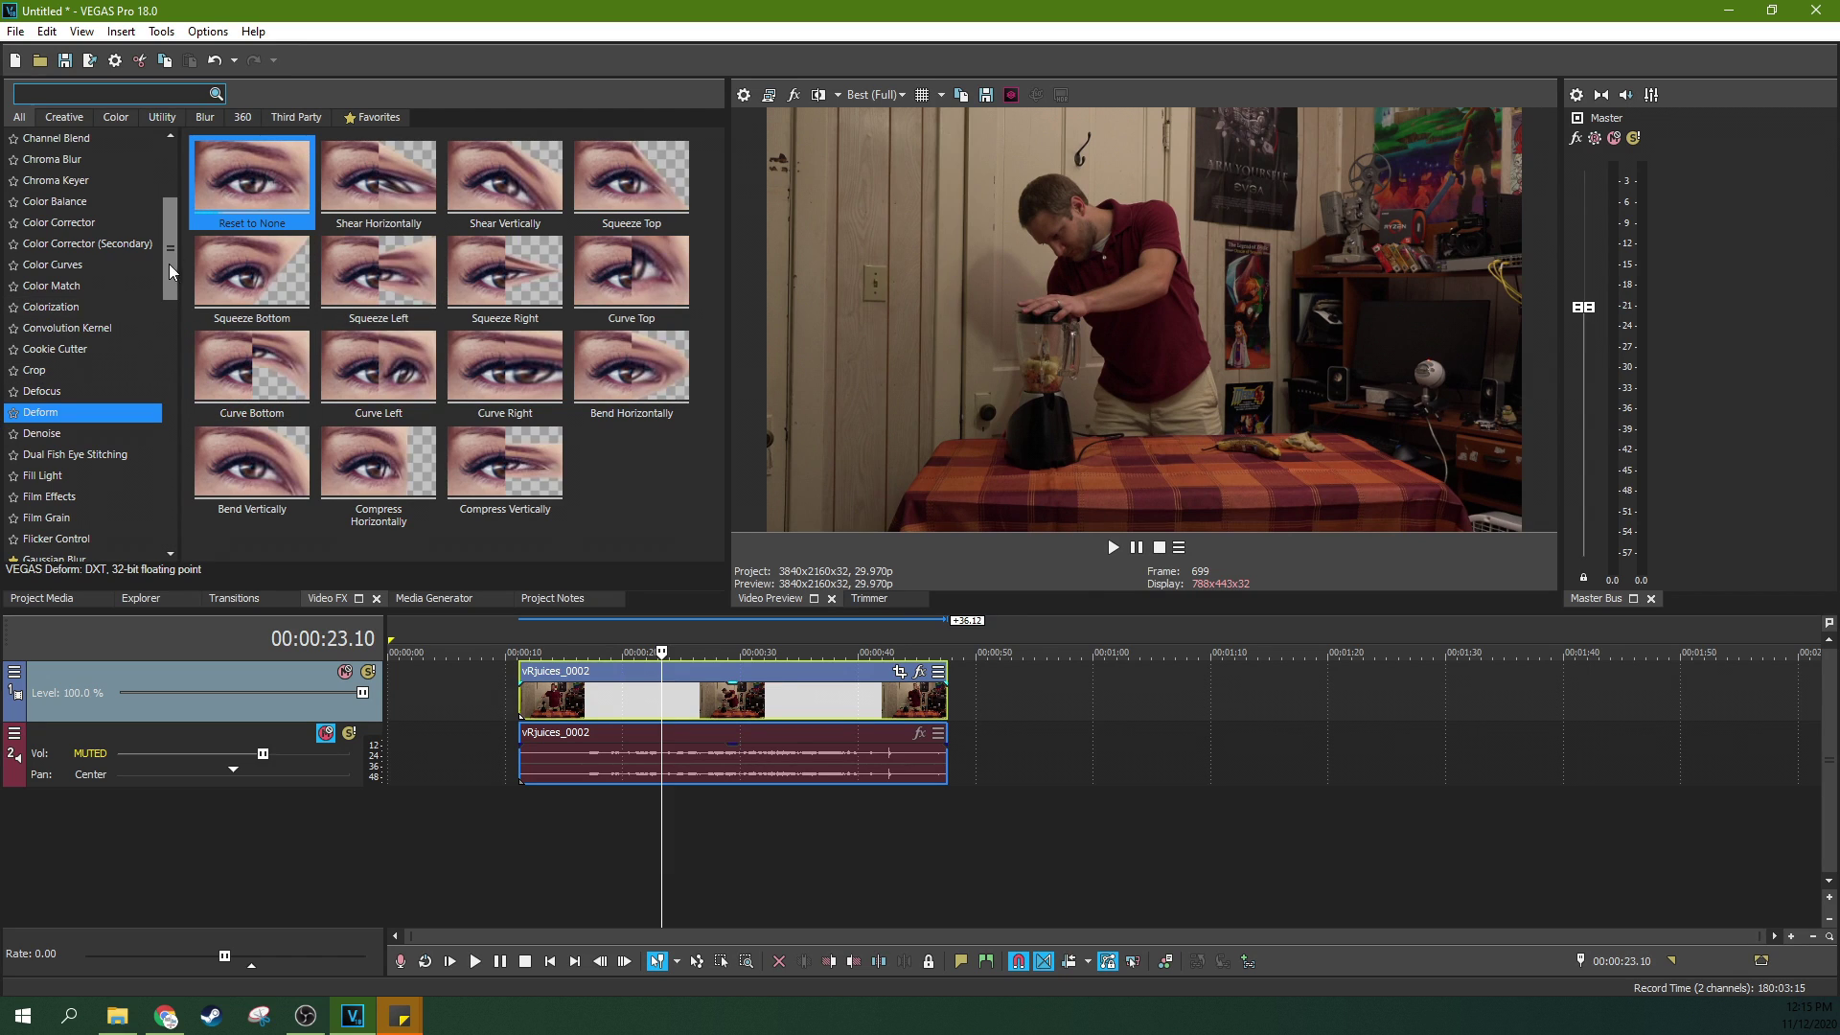
pyautogui.scroll(-13, 172, 265)
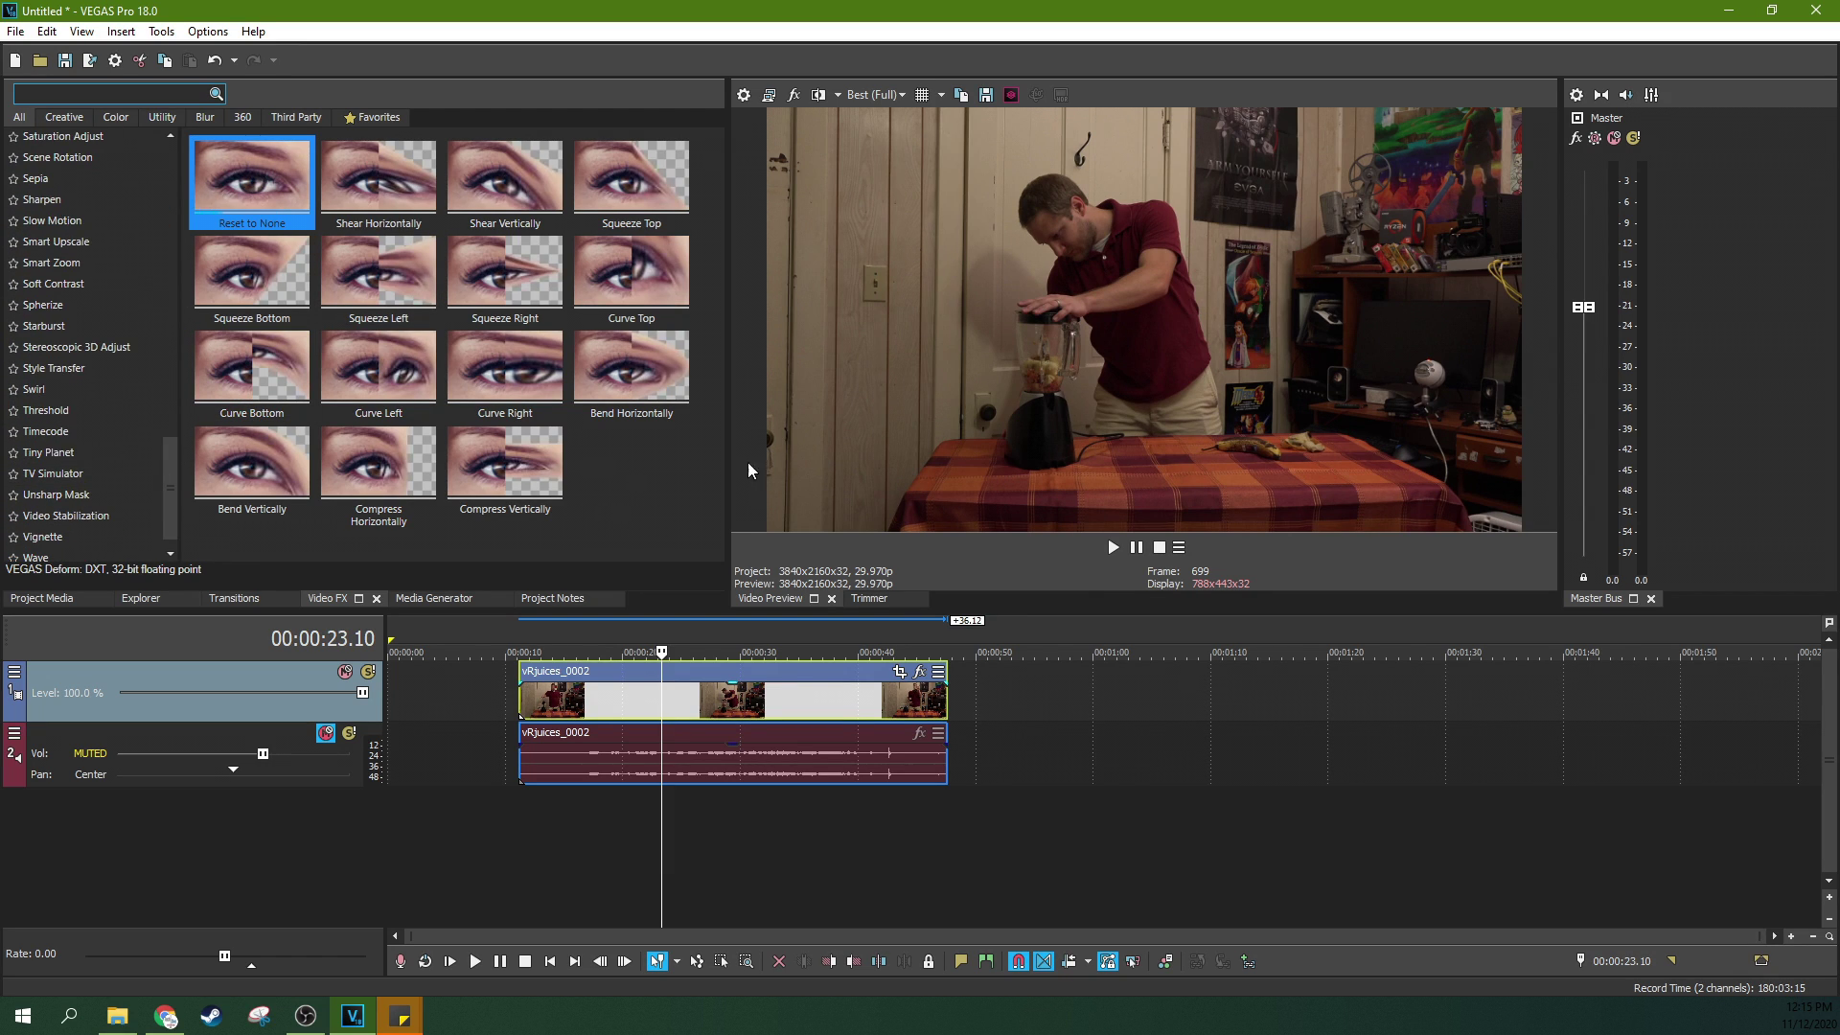
pyautogui.scroll(-1, 170, 514)
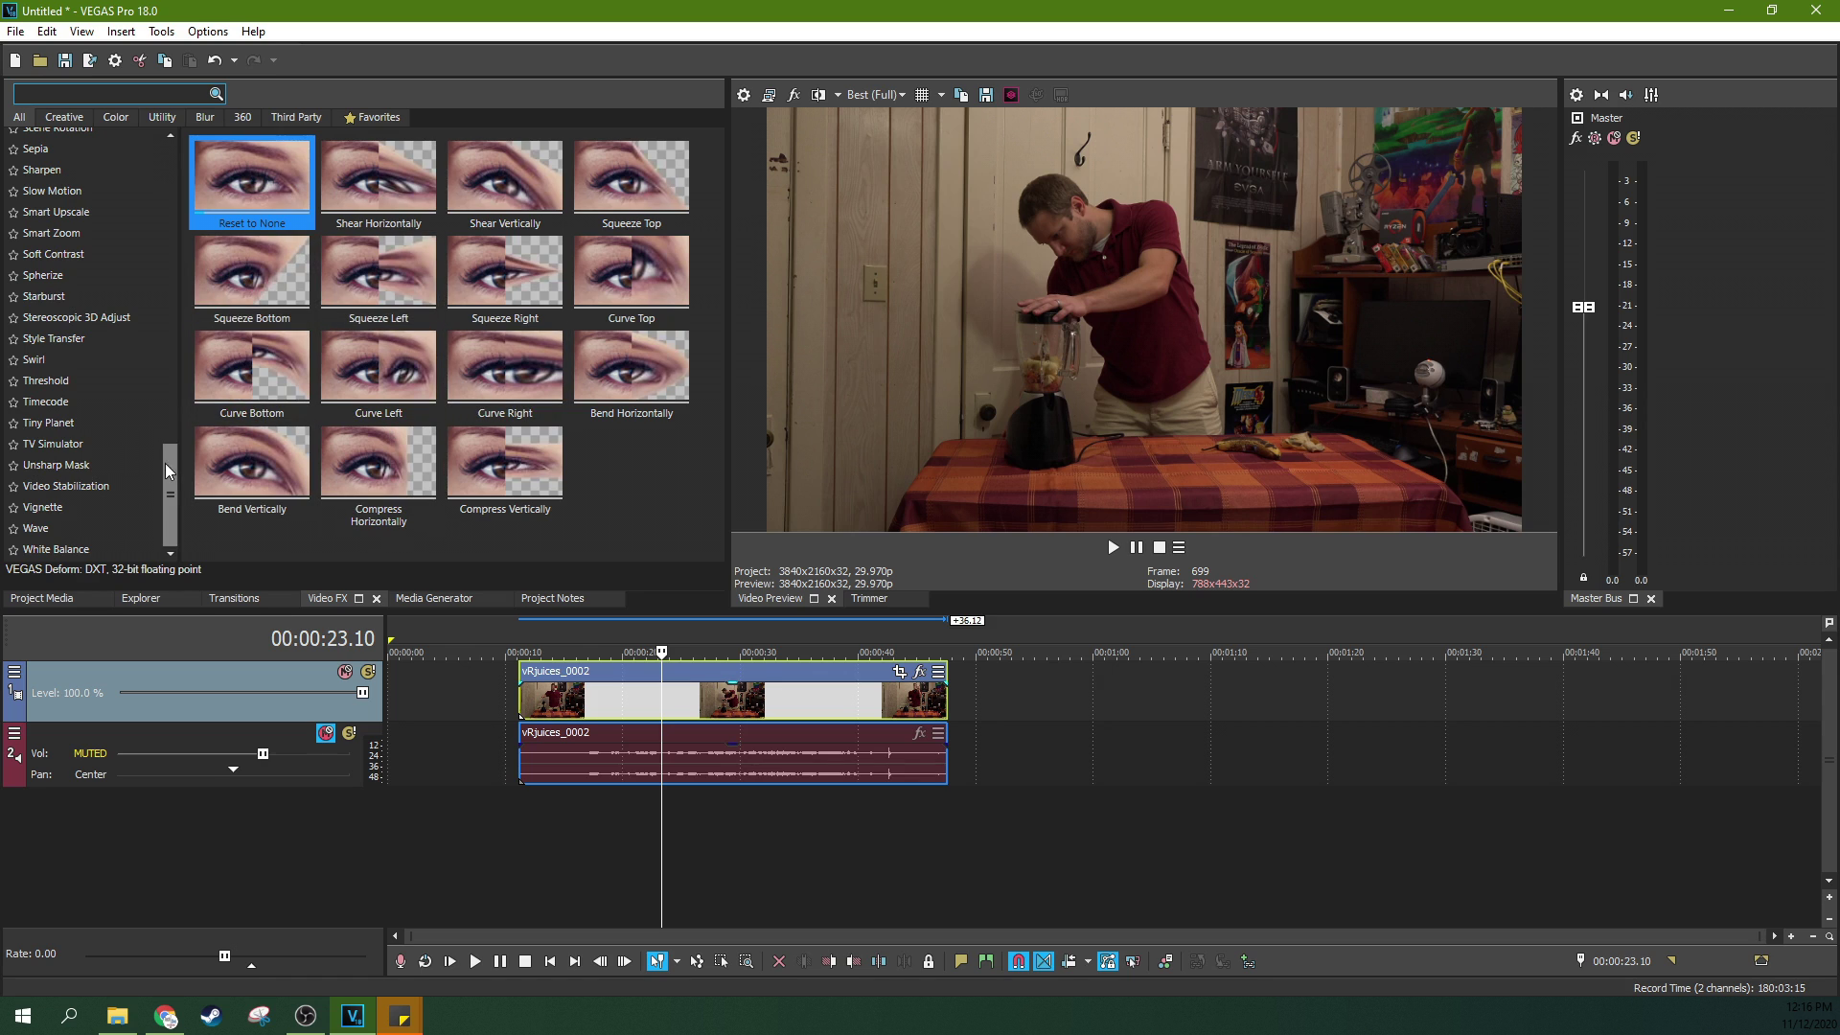
pyautogui.click(125, 507)
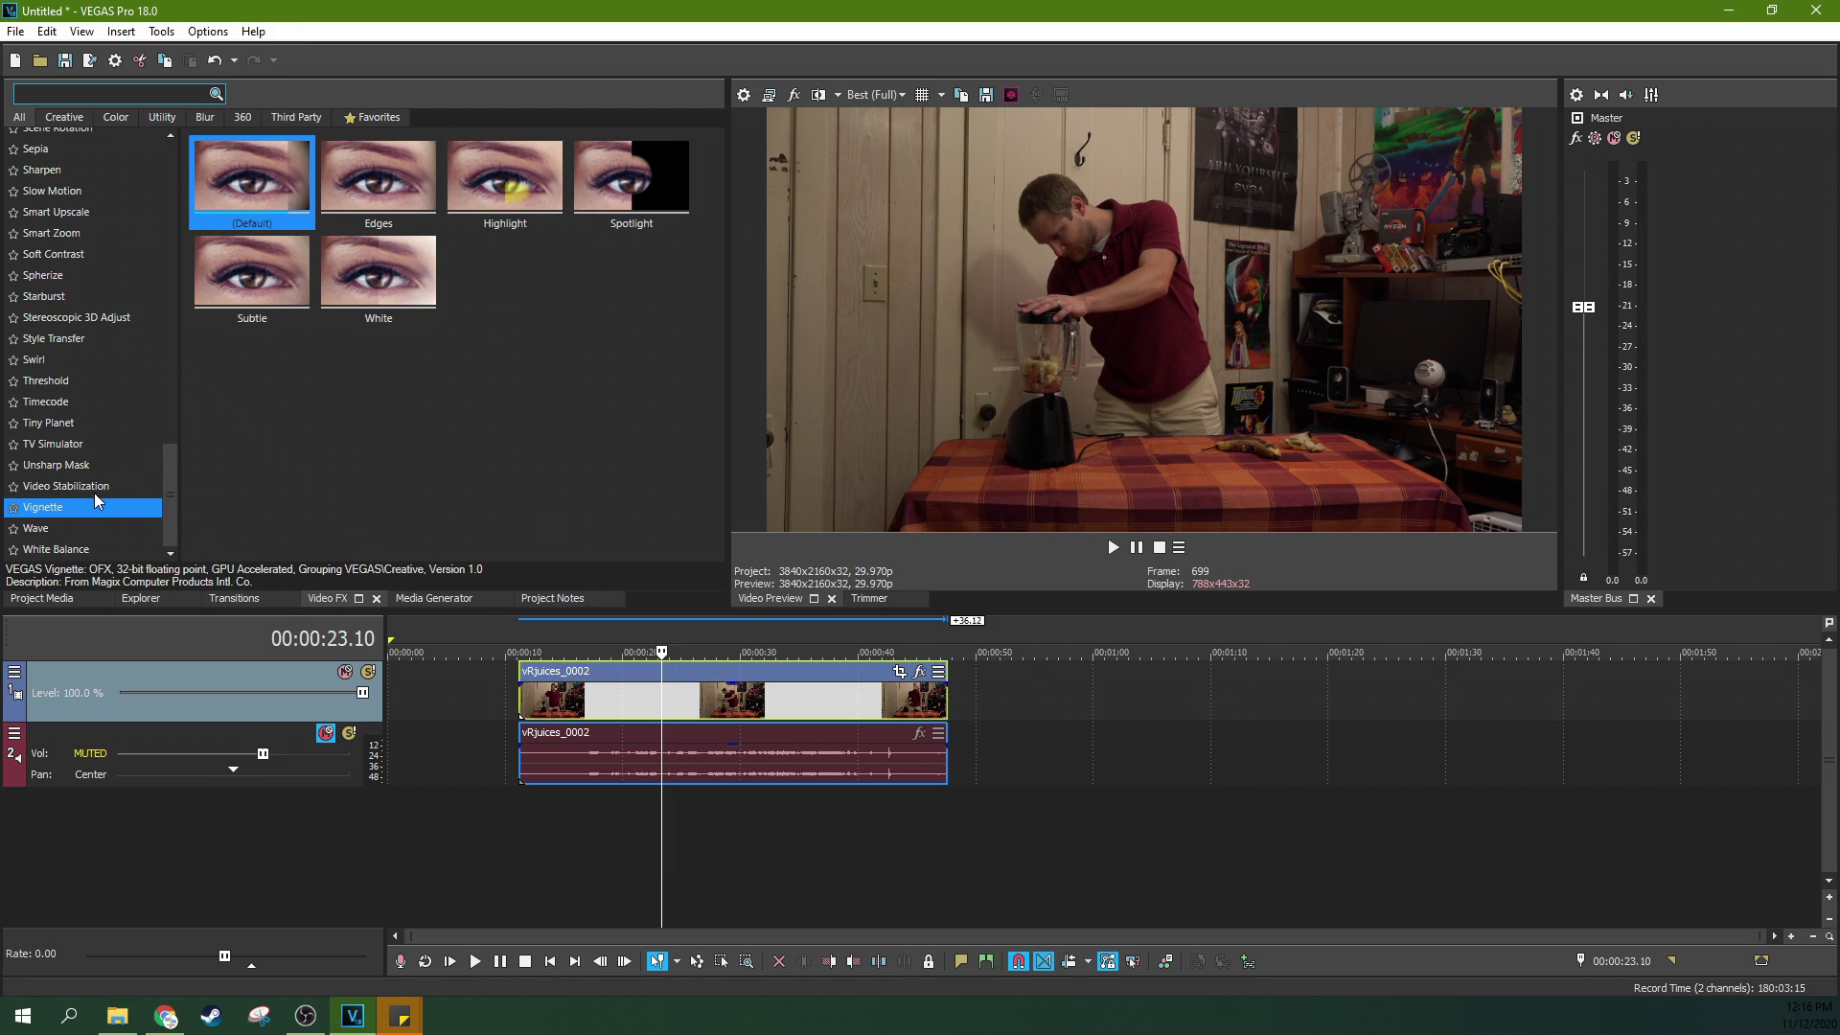
# - Apply the (Default) Vignette preset to the vRjuices_0002 video event
pyautogui.moveTo(252, 182); pyautogui.dragTo(775, 711)
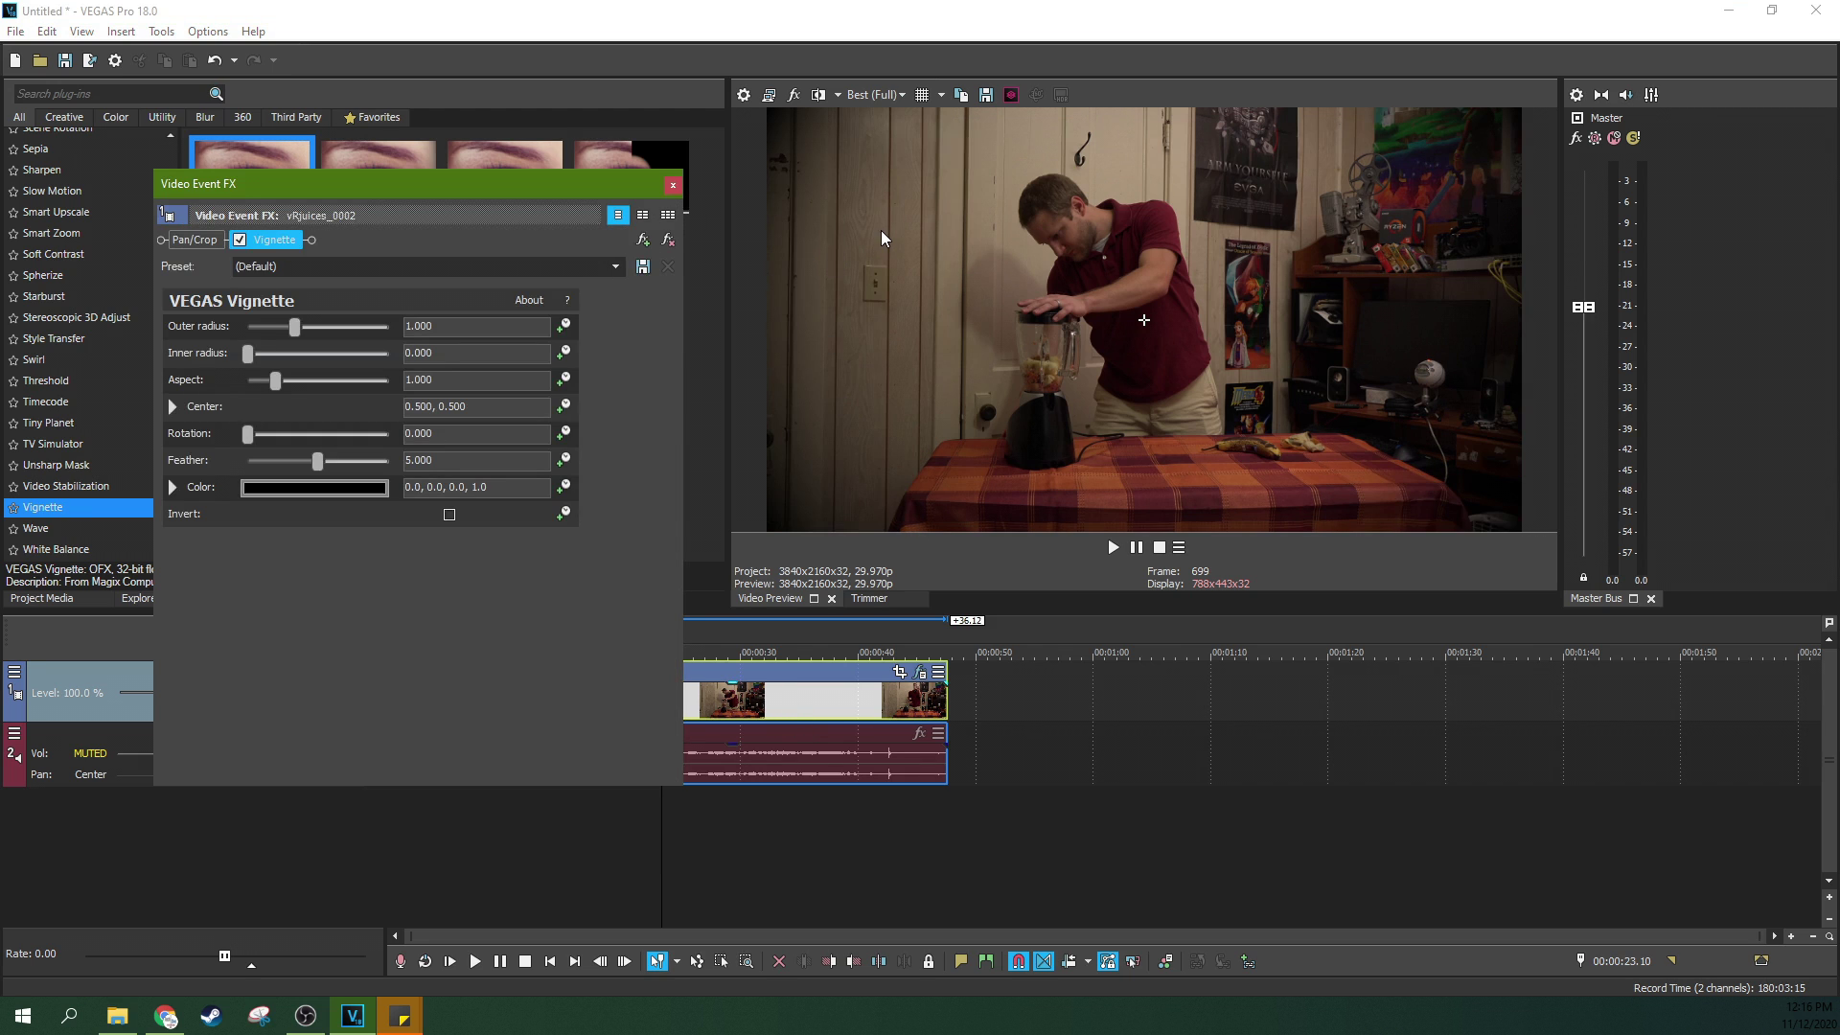
# - Compare the vignette on and off, then set Outer radius 0.776, Inner radius 0.000, Aspect 0.250
pyautogui.click(241, 241)
pyautogui.click(241, 241)
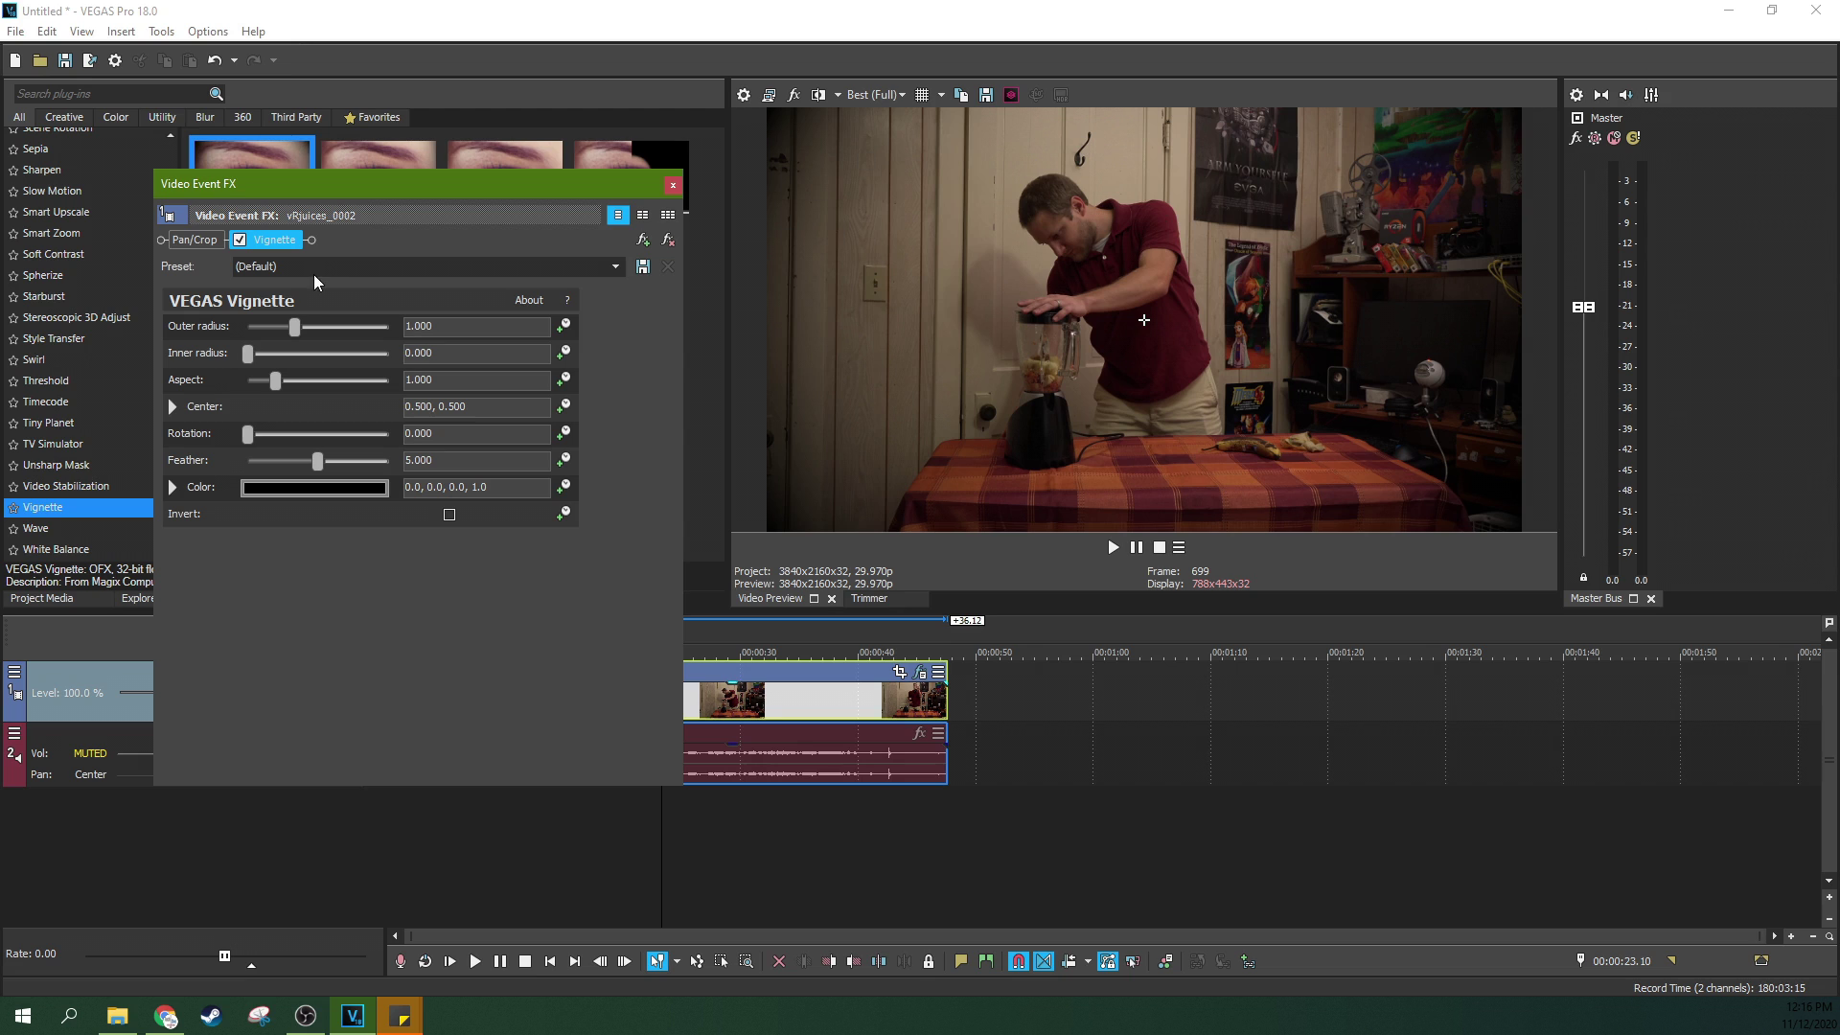
pyautogui.click(241, 242)
pyautogui.click(241, 241)
pyautogui.click(241, 241)
pyautogui.click(241, 242)
pyautogui.moveTo(287, 336); pyautogui.dragTo(321, 353)
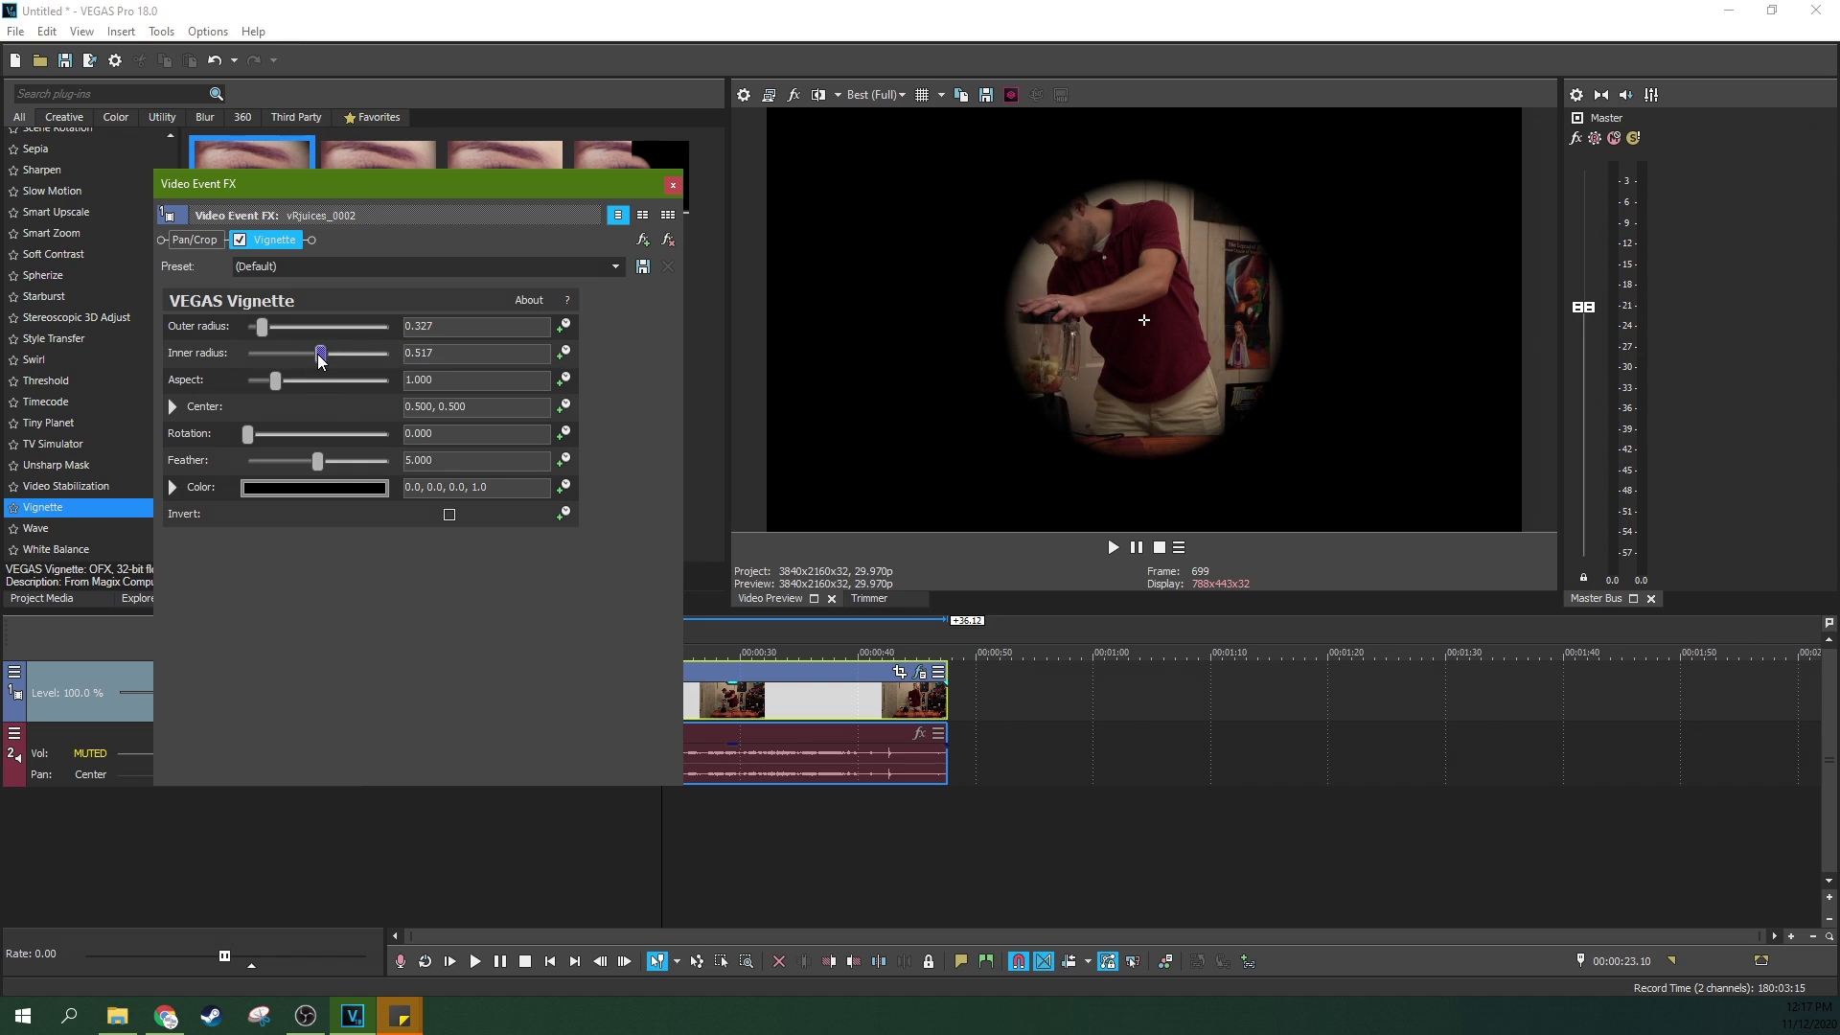
pyautogui.moveTo(321, 354); pyautogui.dragTo(225, 395)
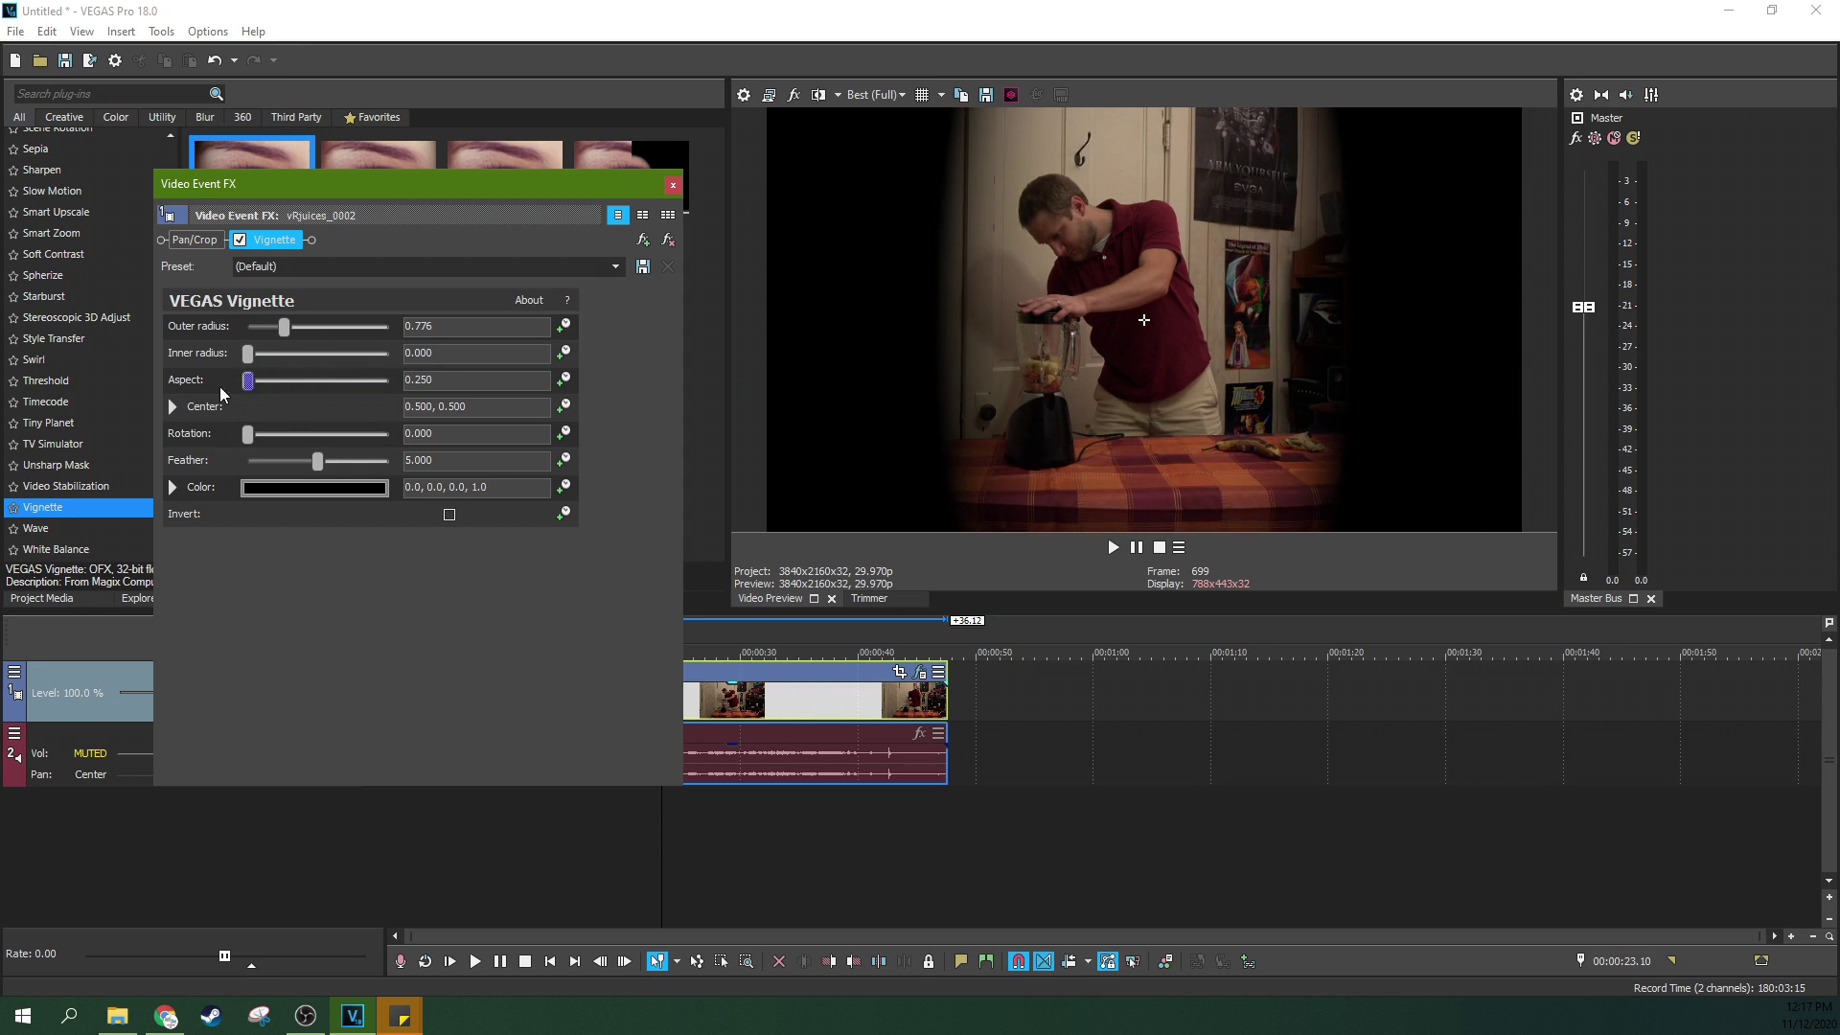
# - Shrink the vignette to outer radius 0.367 and centre it at 0.391, 0.515 over the blender
pyautogui.moveTo(284, 333); pyautogui.dragTo(324, 393)
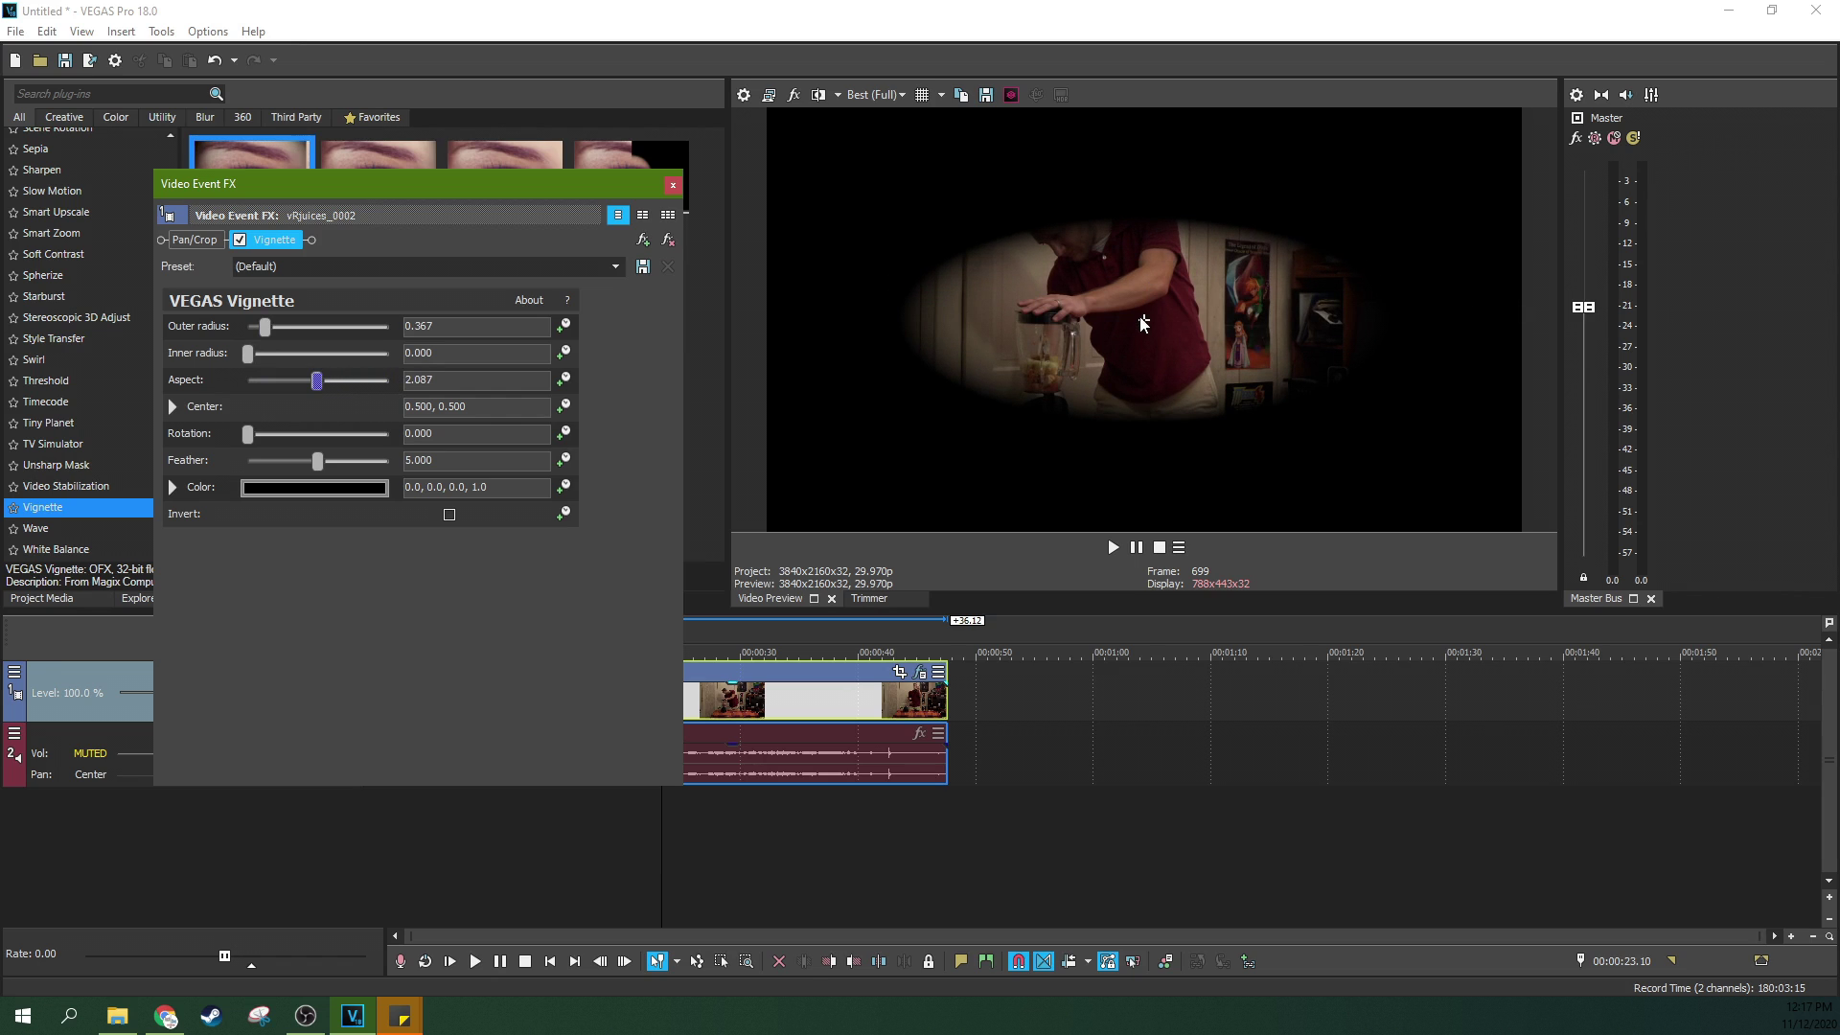
pyautogui.click(1149, 329)
pyautogui.moveTo(1148, 329); pyautogui.dragTo(1101, 287)
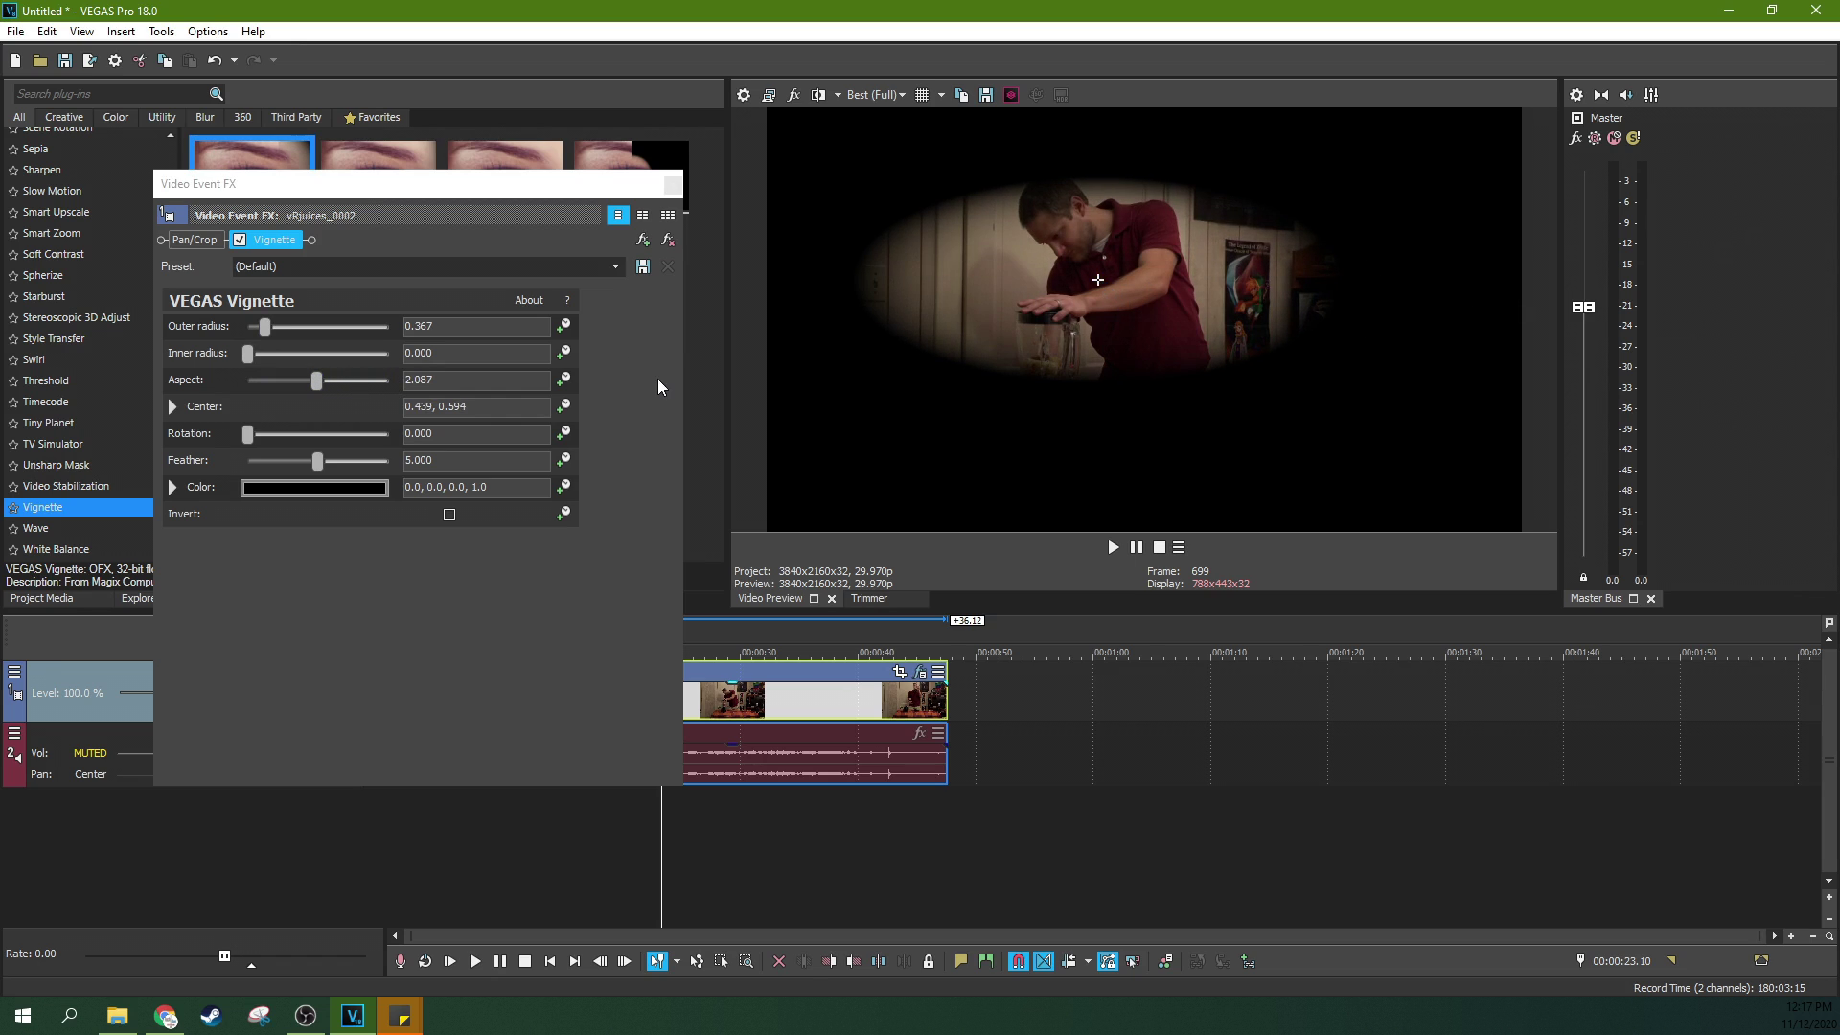
pyautogui.click(321, 385)
pyautogui.moveTo(321, 384); pyautogui.dragTo(248, 383)
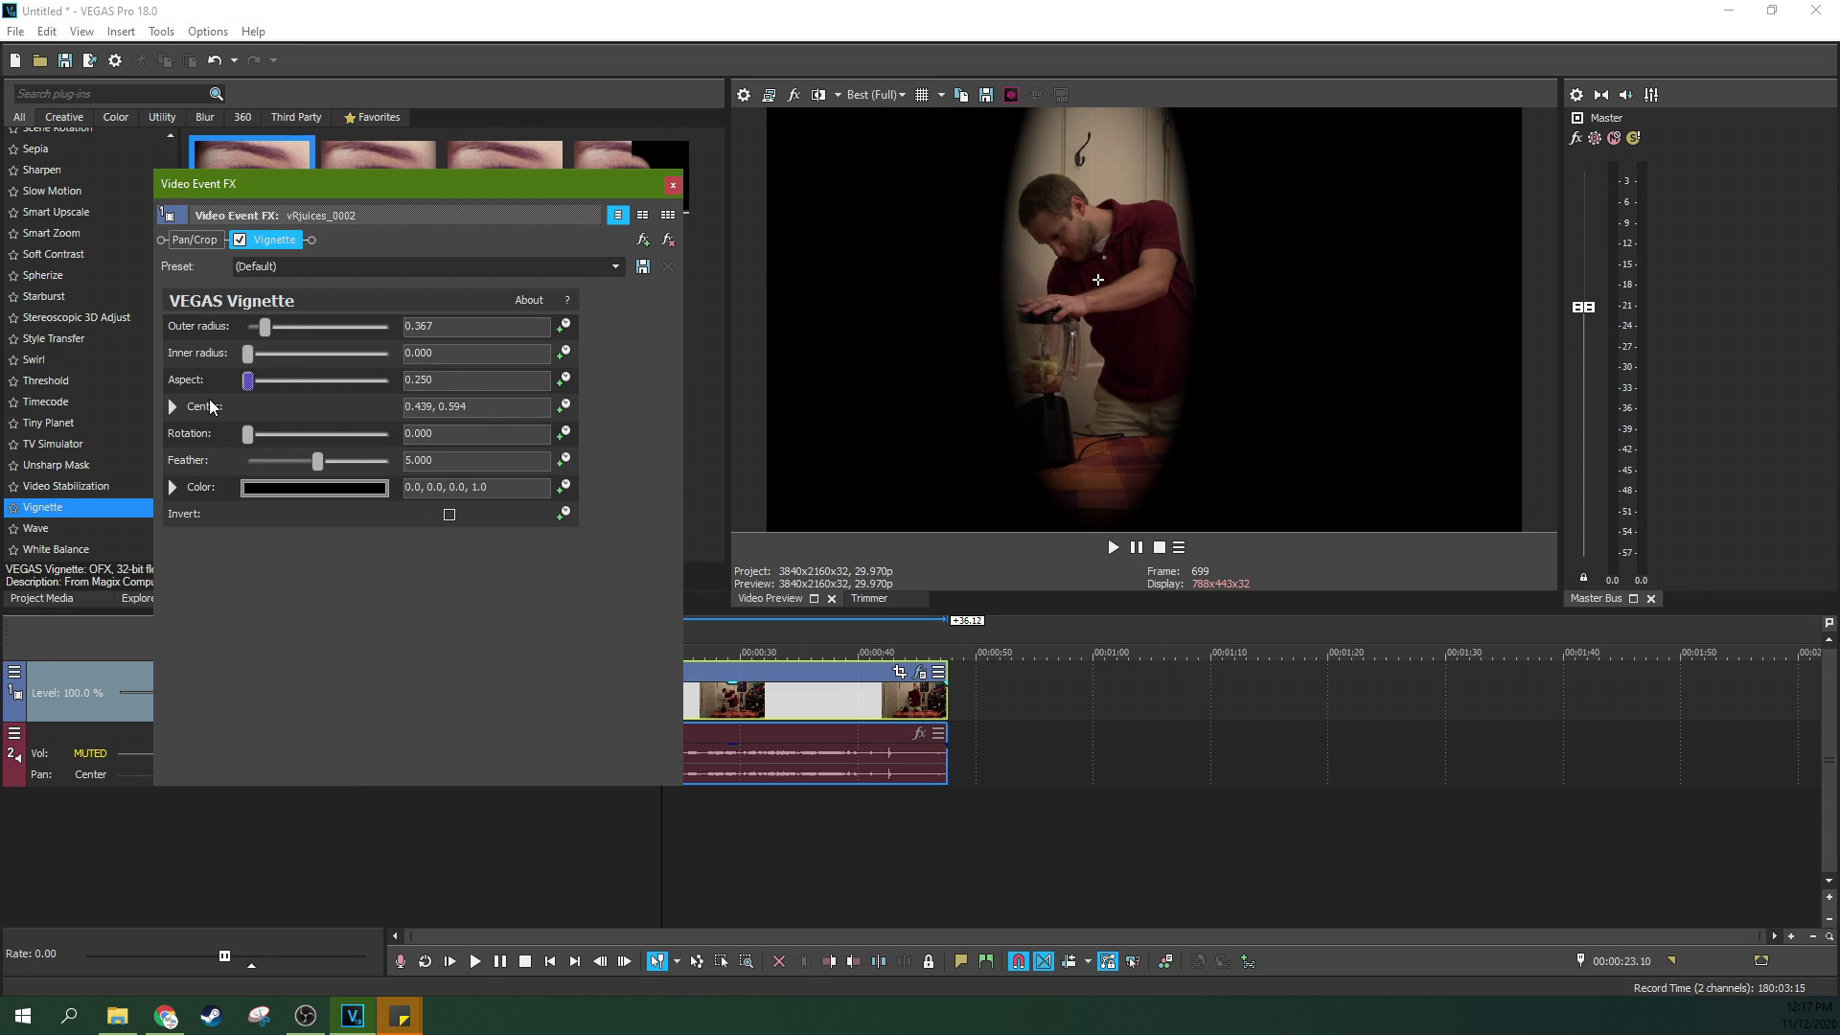
pyautogui.moveTo(1097, 279); pyautogui.dragTo(1062, 307)
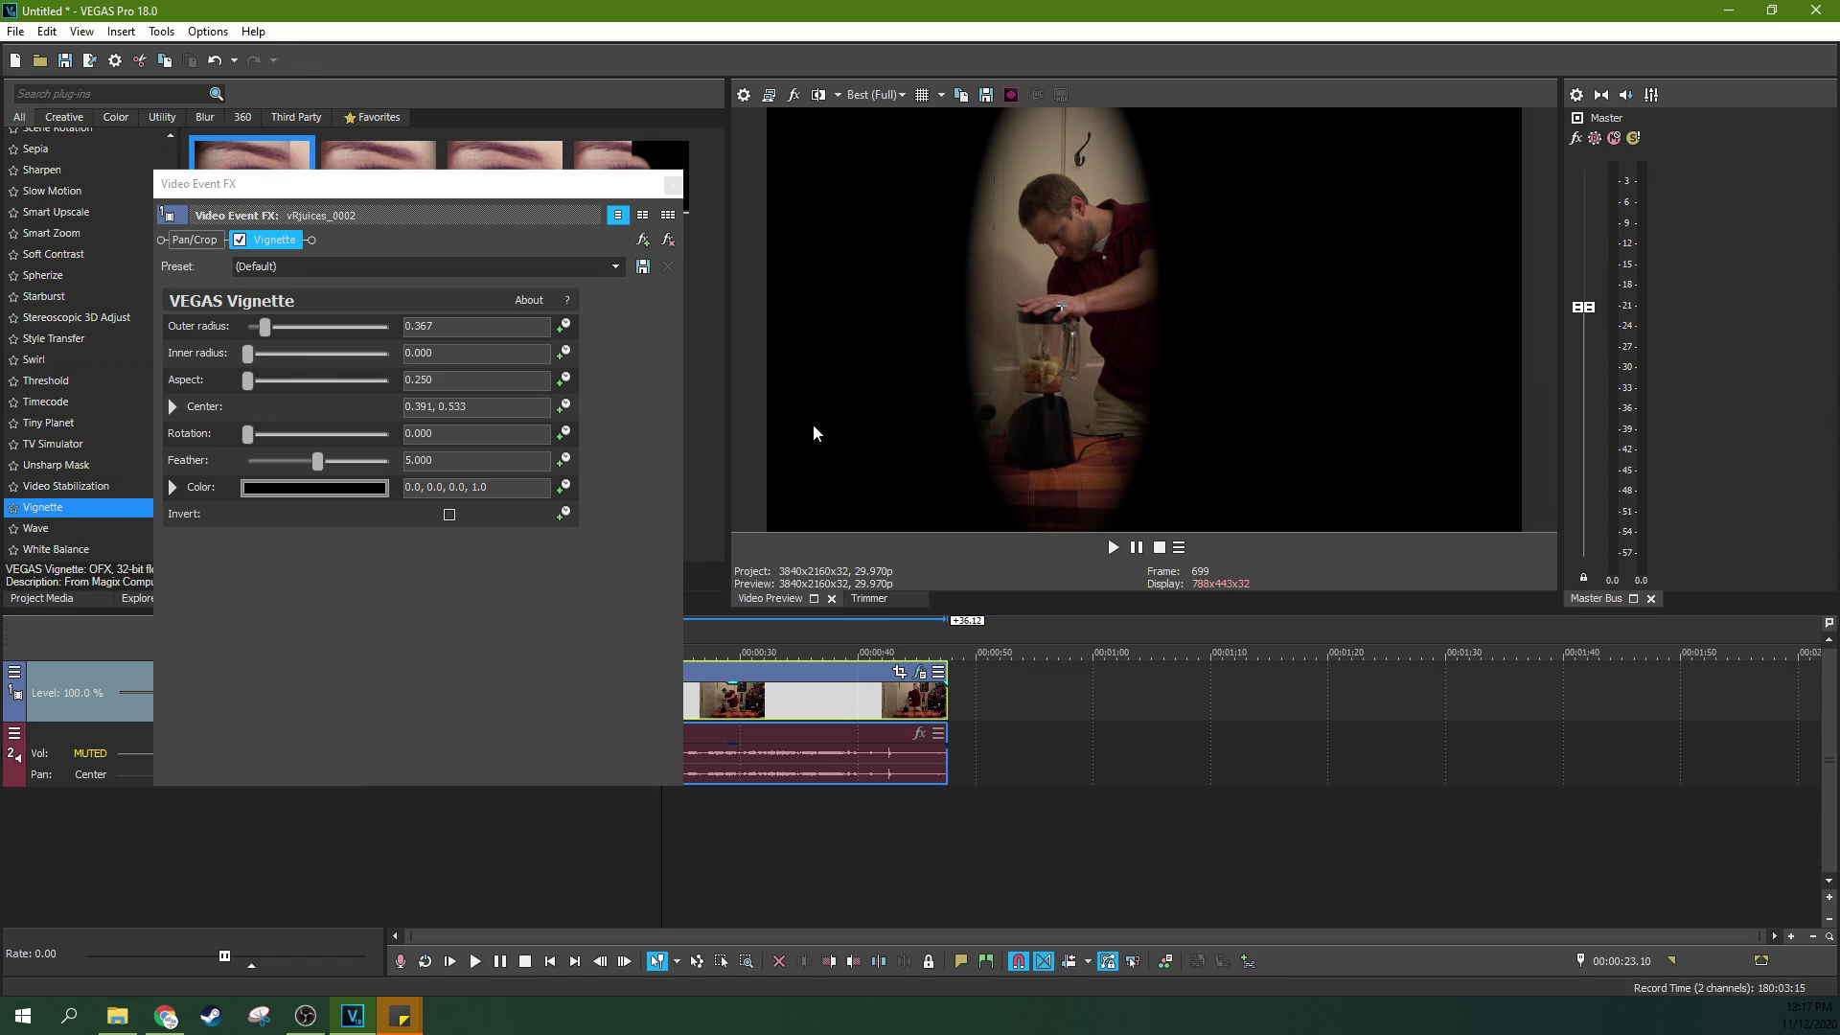
pyautogui.moveTo(1062, 311); pyautogui.dragTo(1062, 320)
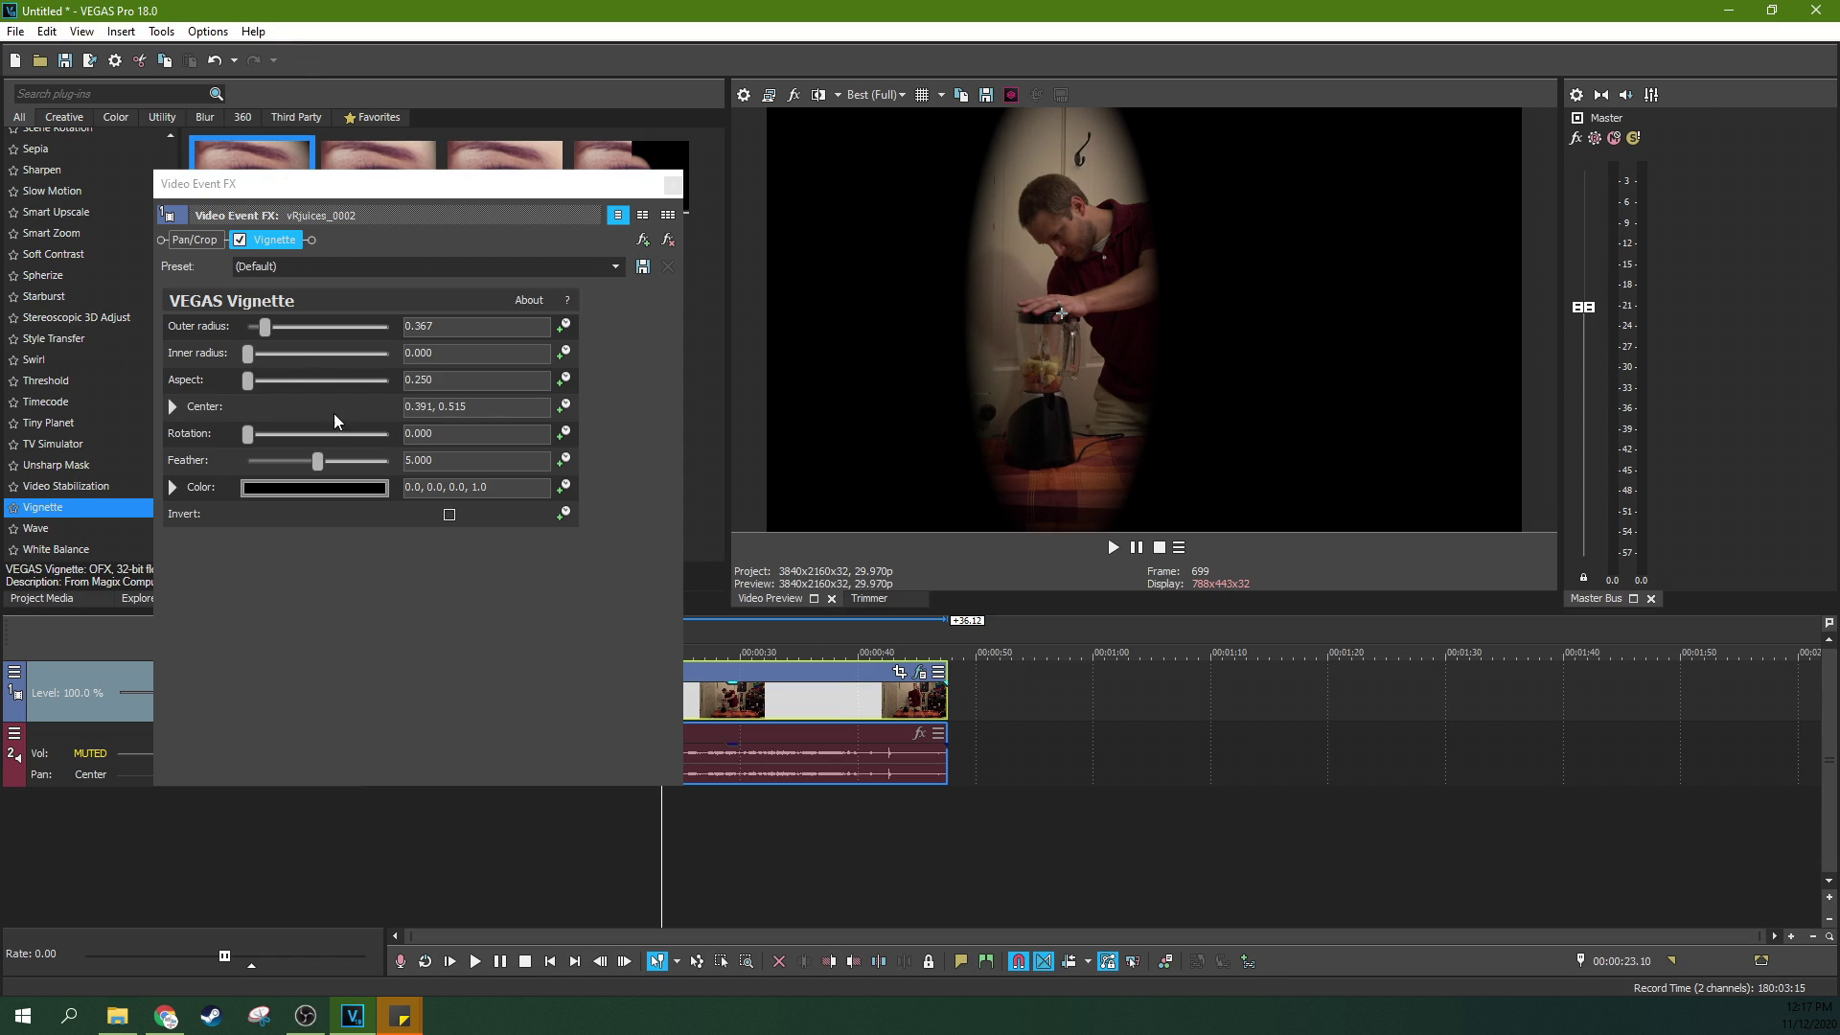
# - Try different feather and inner radius values, then reset inner radius to 0.000 and feather to 5.000
pyautogui.moveTo(319, 464)
pyautogui.mouseDown()
pyautogui.moveTo(255, 469)
pyautogui.moveTo(308, 466)
pyautogui.mouseUp()
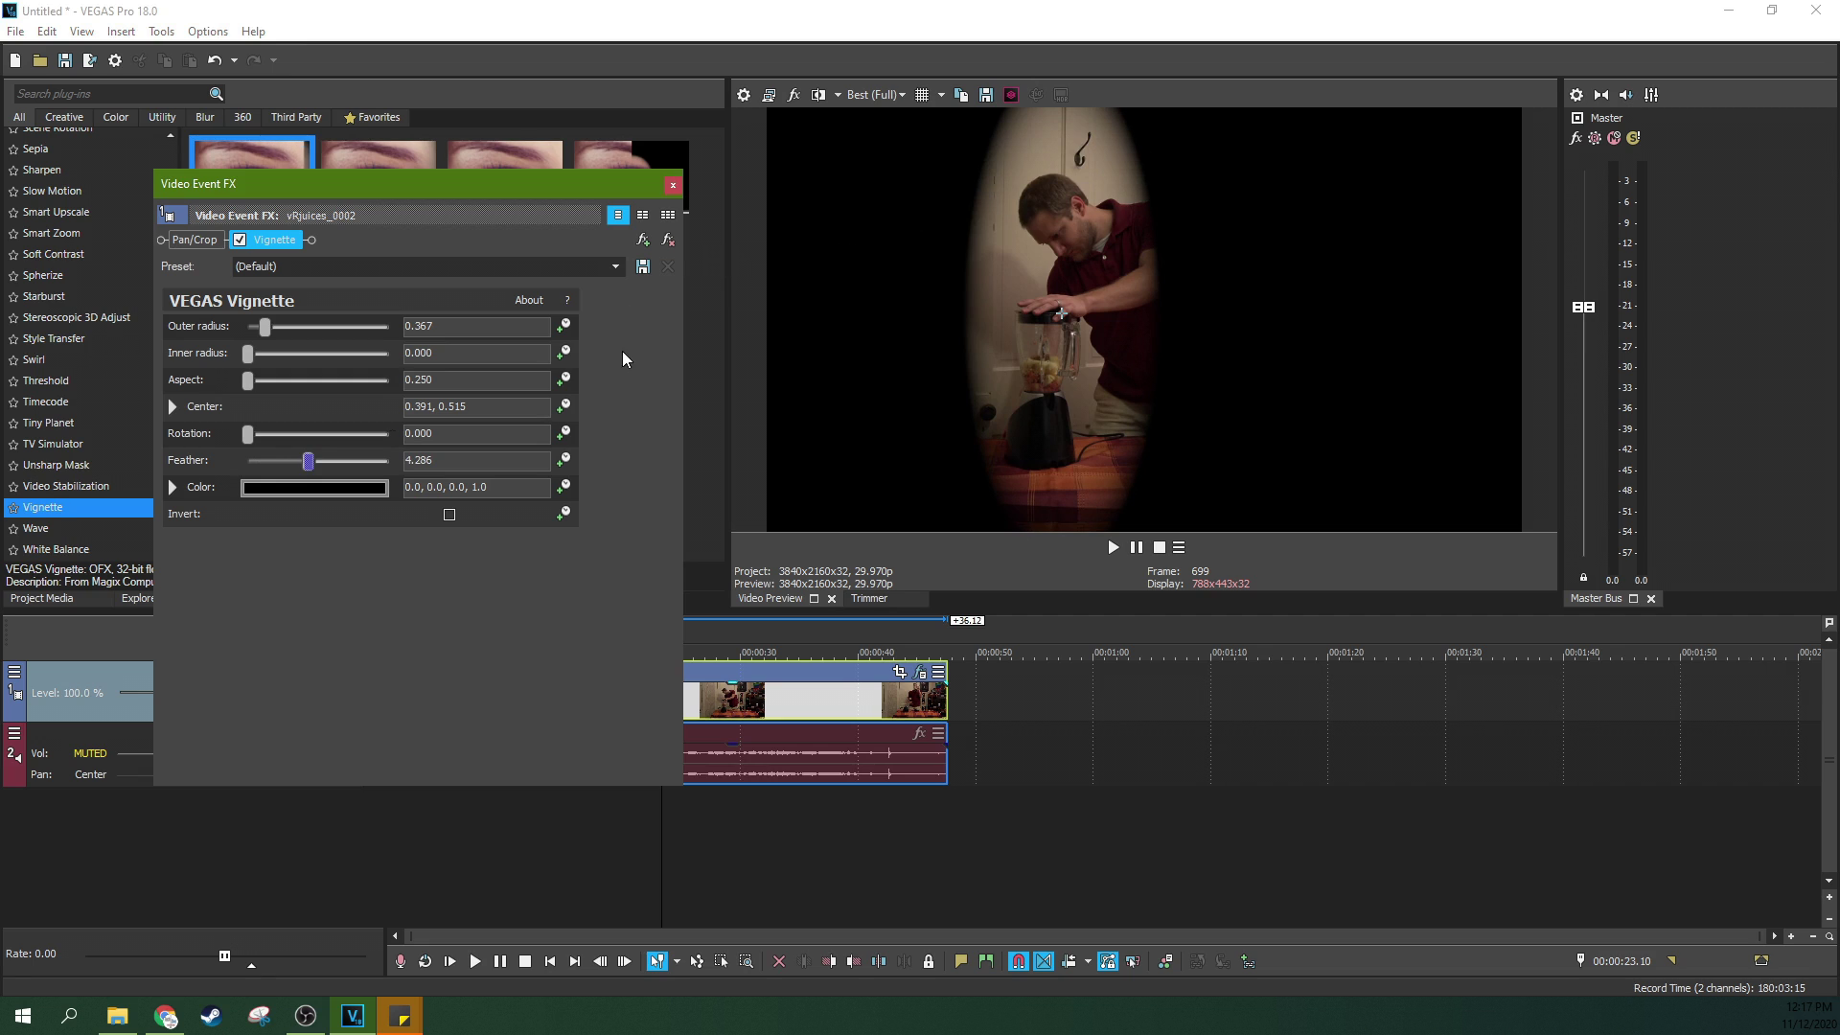
pyautogui.moveTo(304, 462)
pyautogui.mouseDown()
pyautogui.moveTo(251, 466)
pyautogui.moveTo(319, 465)
pyautogui.mouseUp()
pyautogui.moveTo(248, 354); pyautogui.dragTo(352, 354)
pyautogui.moveTo(319, 462); pyautogui.dragTo(376, 464)
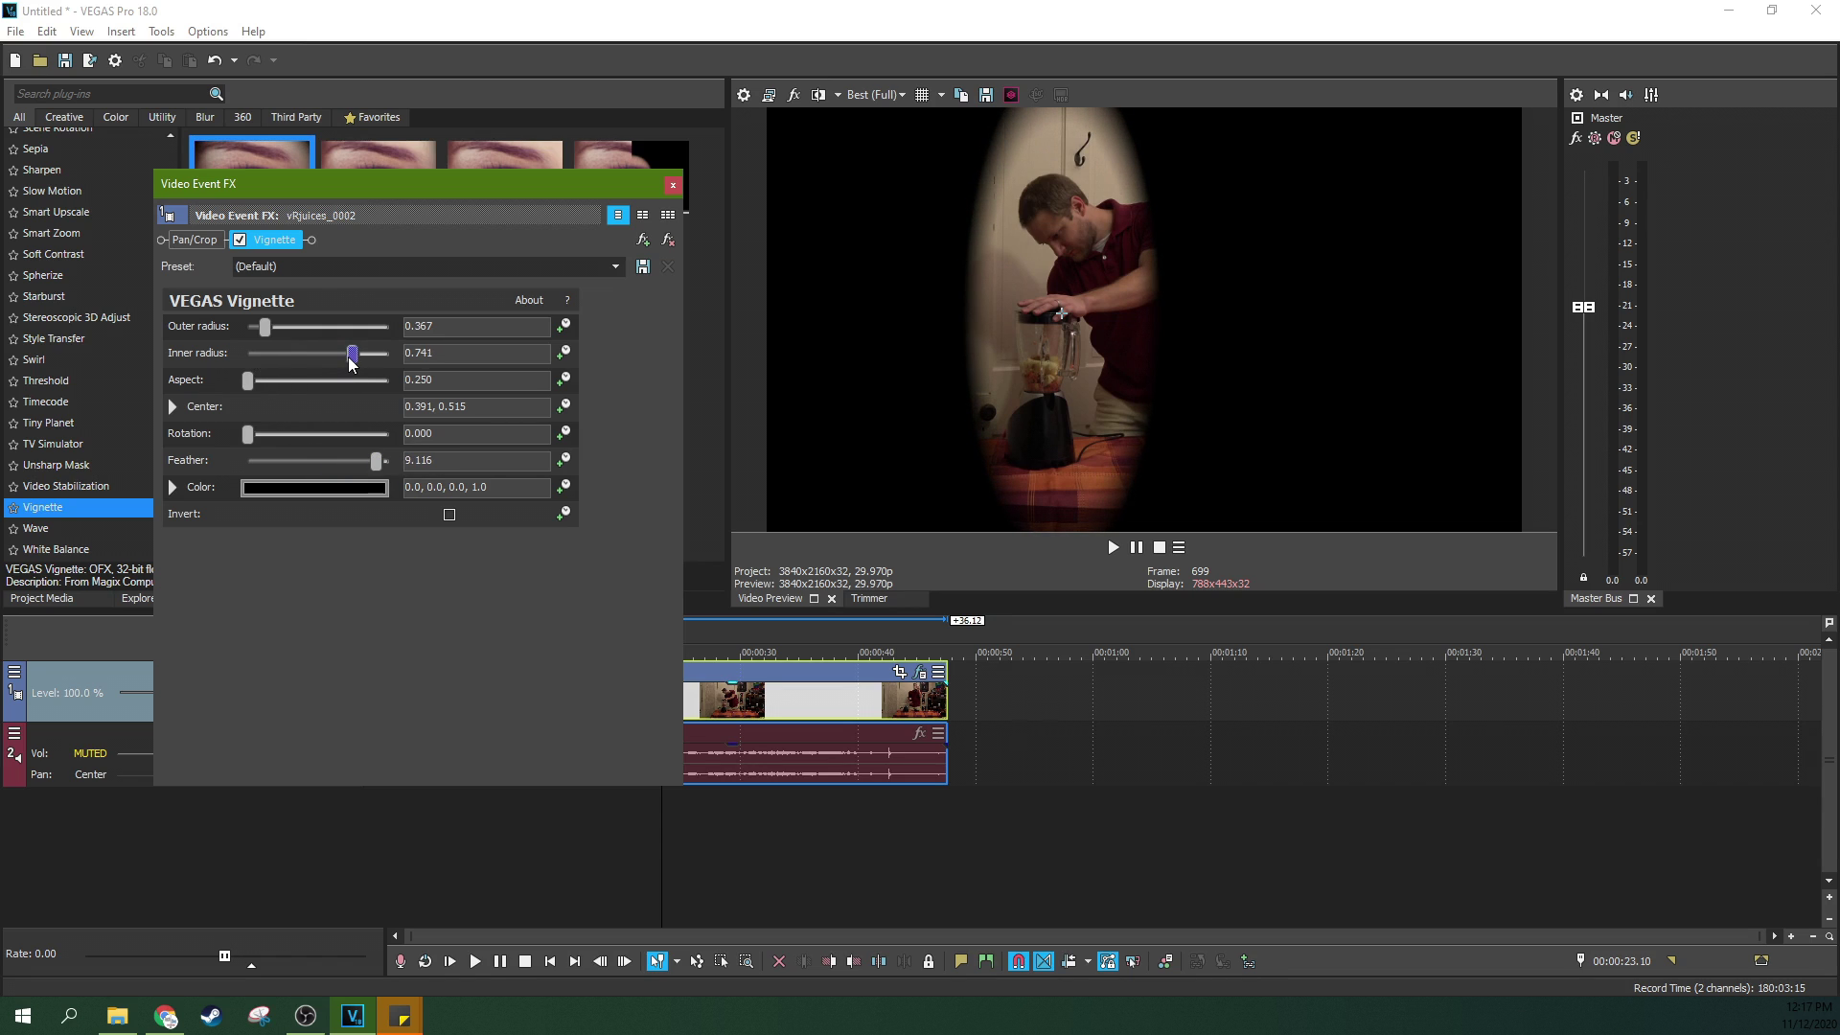
pyautogui.moveTo(351, 355); pyautogui.dragTo(247, 356)
pyautogui.doubleClick(376, 463)
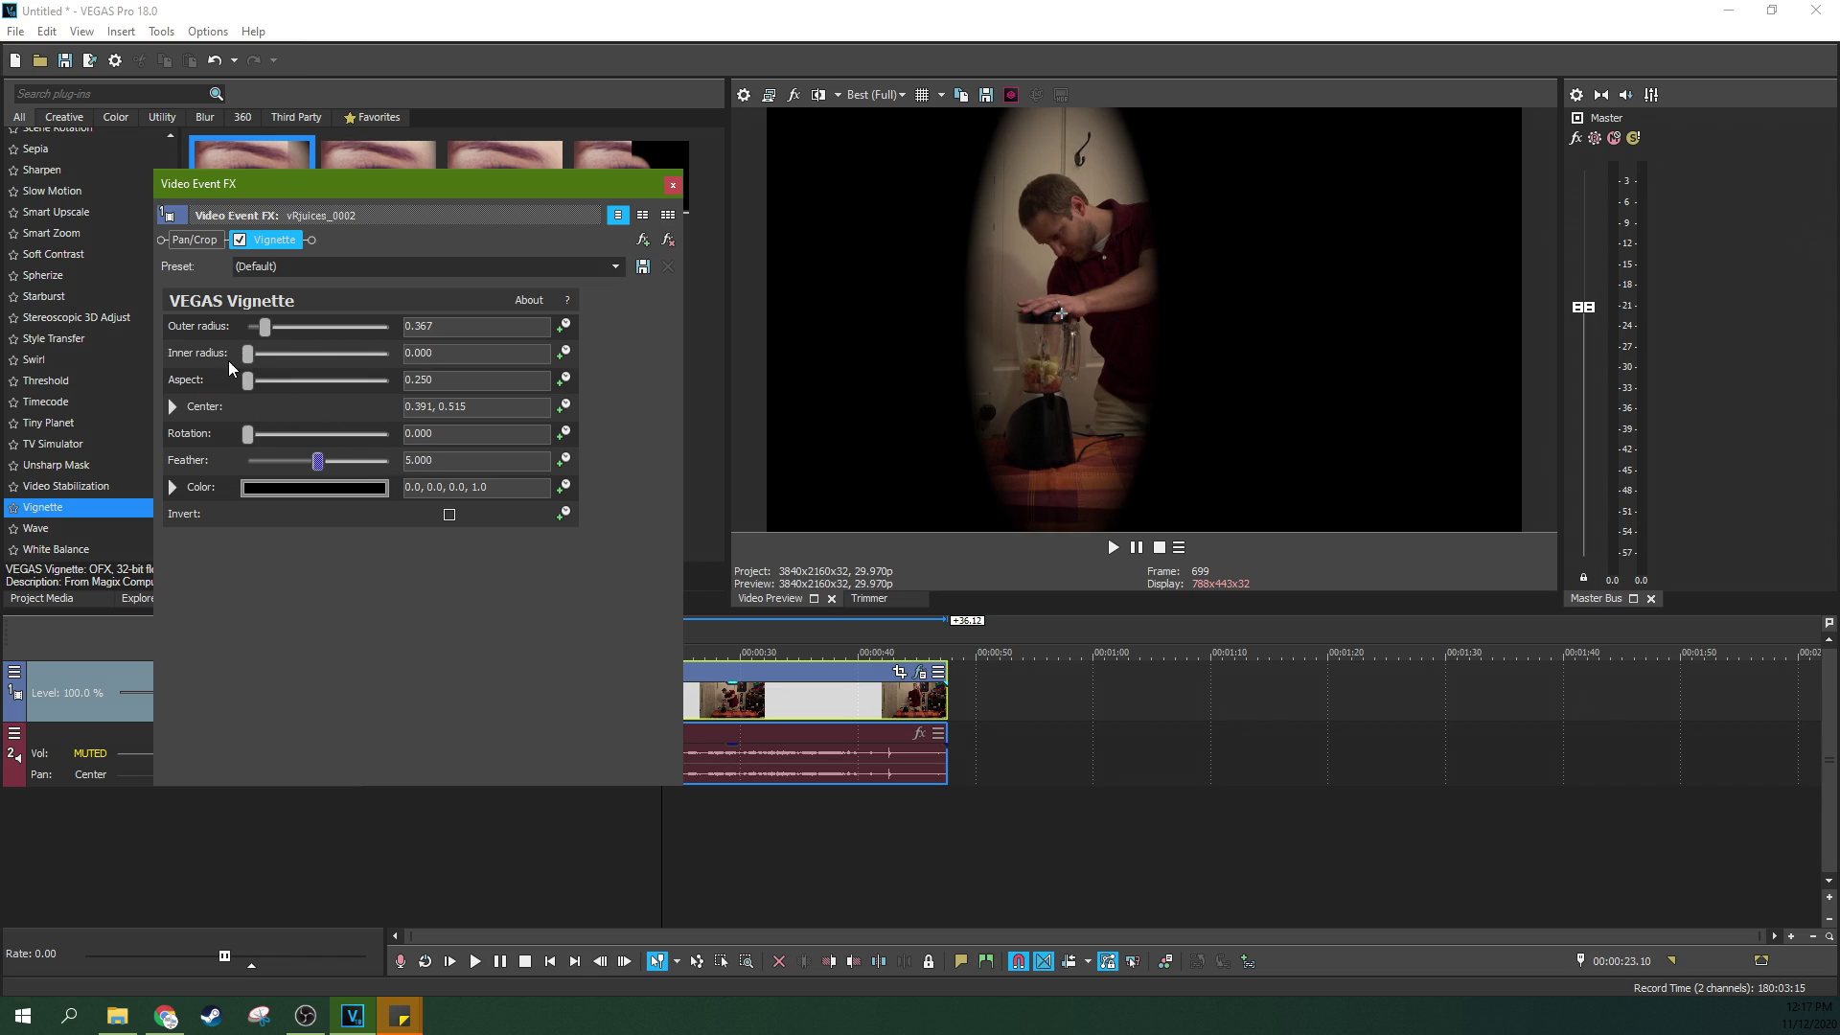
pyautogui.click(174, 488)
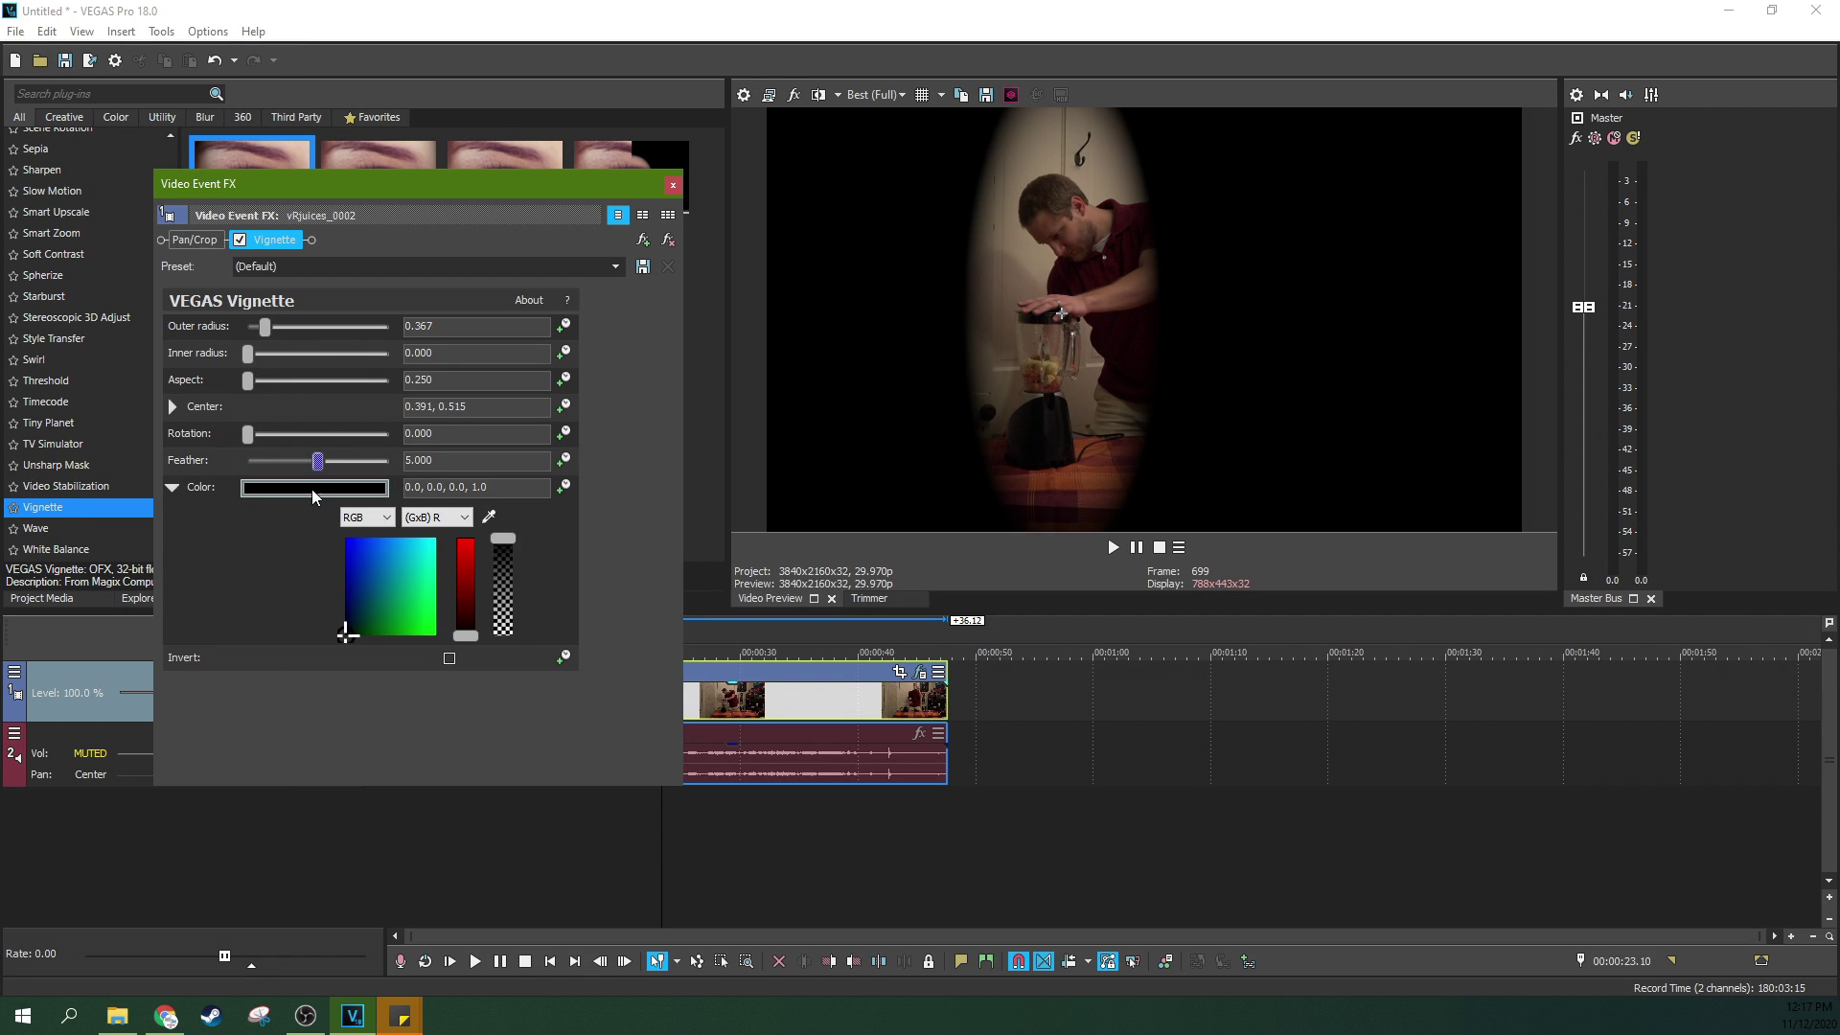
# - Set the vignette colour to a very dark red (0.08, 0.0, 0.0)
pyautogui.click(366, 568)
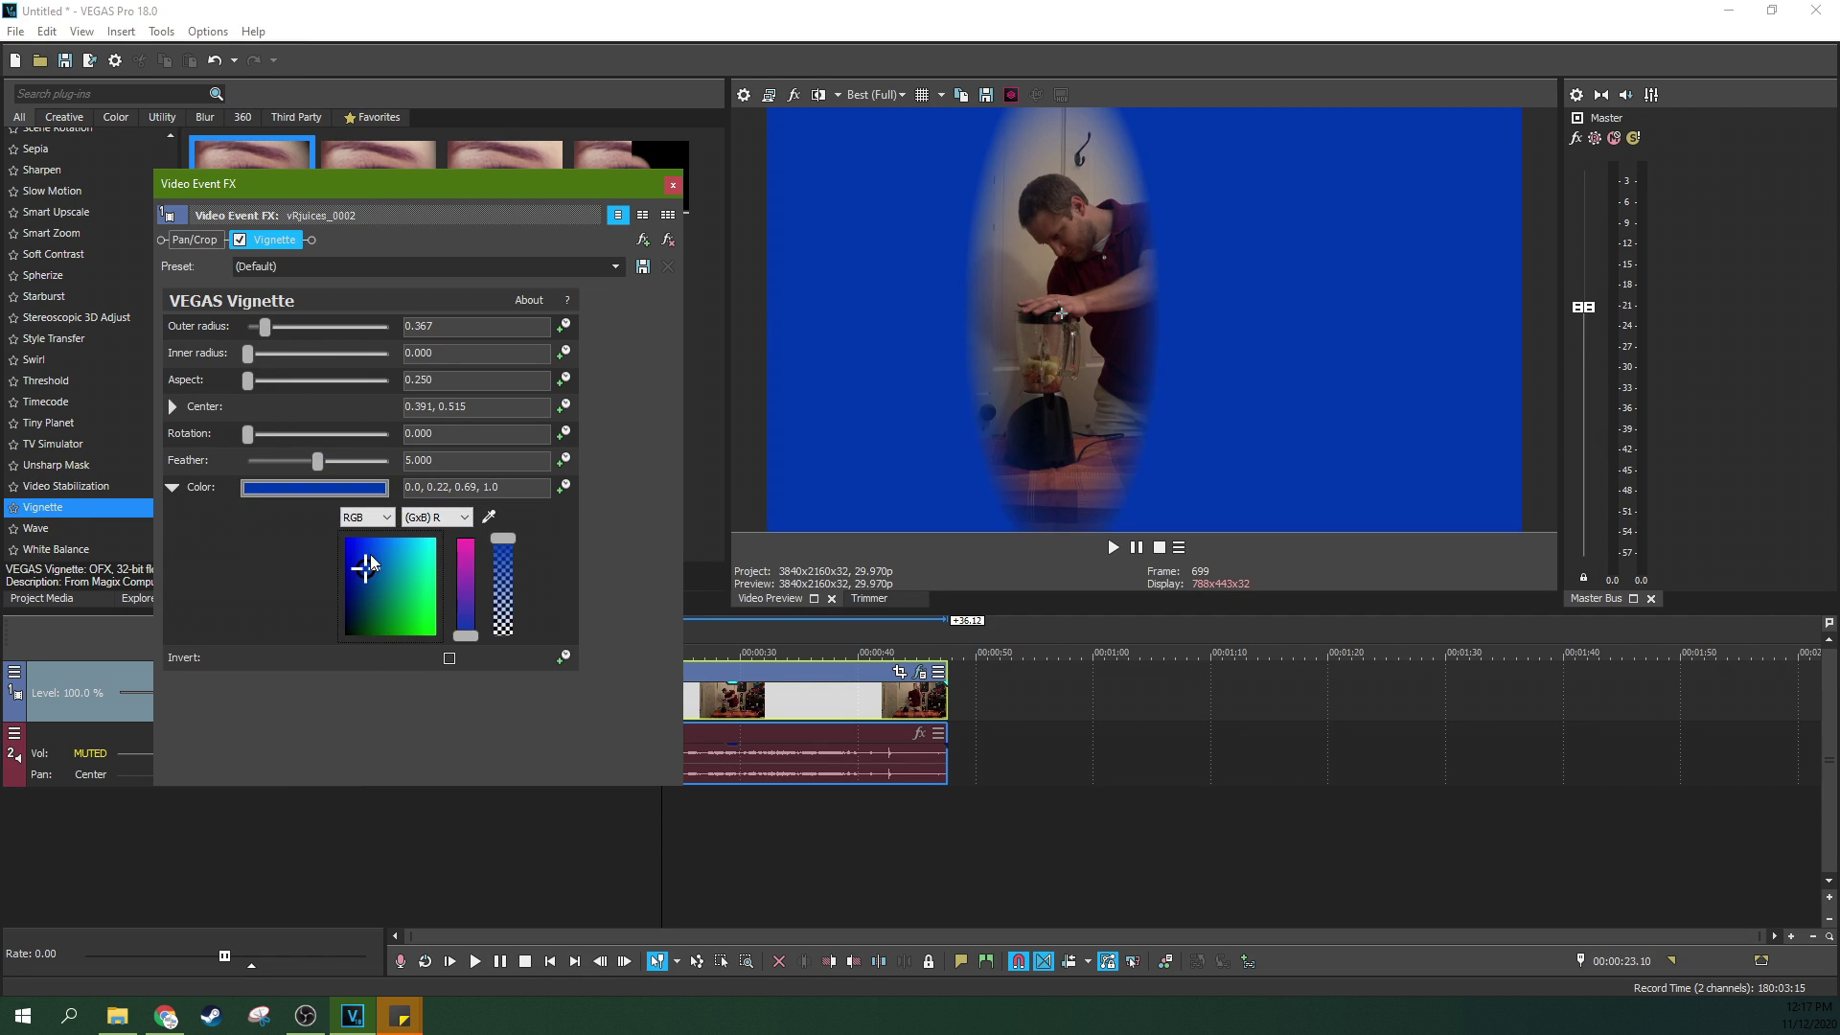
pyautogui.moveTo(354, 570)
pyautogui.mouseDown()
pyautogui.moveTo(334, 699)
pyautogui.moveTo(378, 565)
pyautogui.moveTo(407, 546)
pyautogui.moveTo(369, 517)
pyautogui.moveTo(350, 532)
pyautogui.moveTo(379, 537)
pyautogui.moveTo(330, 632)
pyautogui.mouseUp()
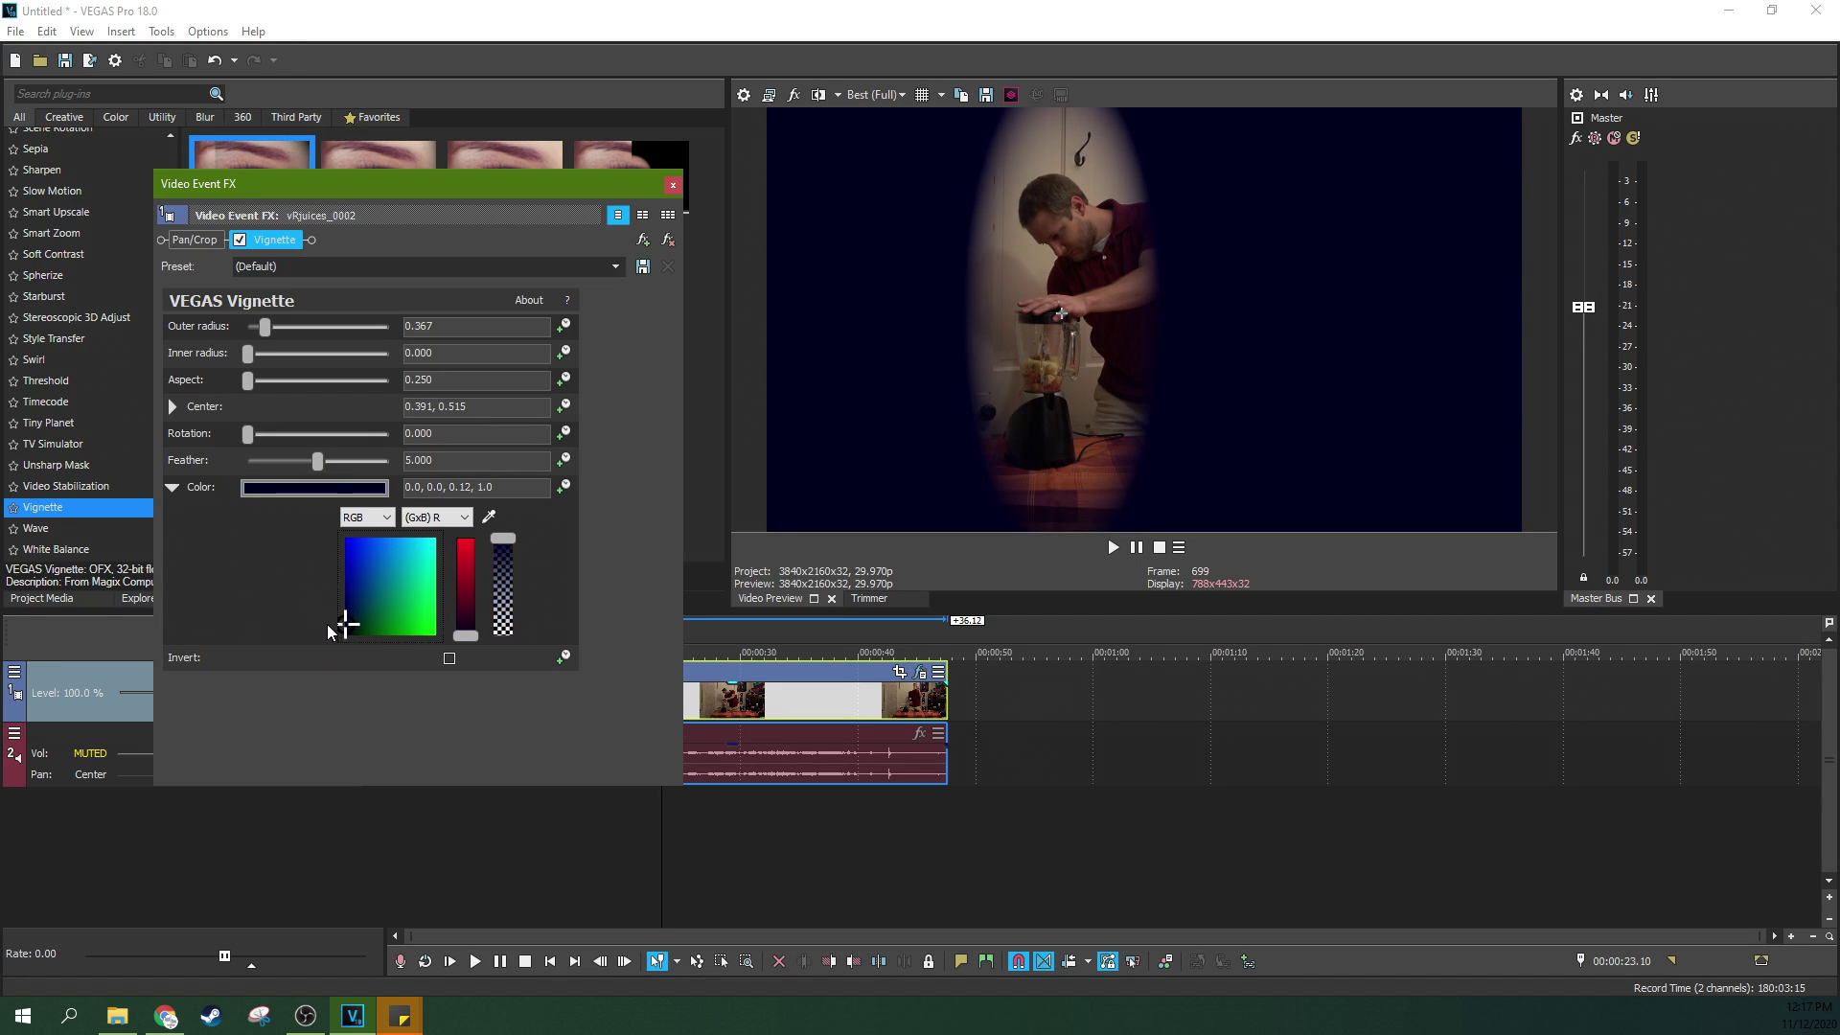
pyautogui.moveTo(461, 641); pyautogui.dragTo(454, 573)
pyautogui.moveTo(347, 624); pyautogui.dragTo(347, 635)
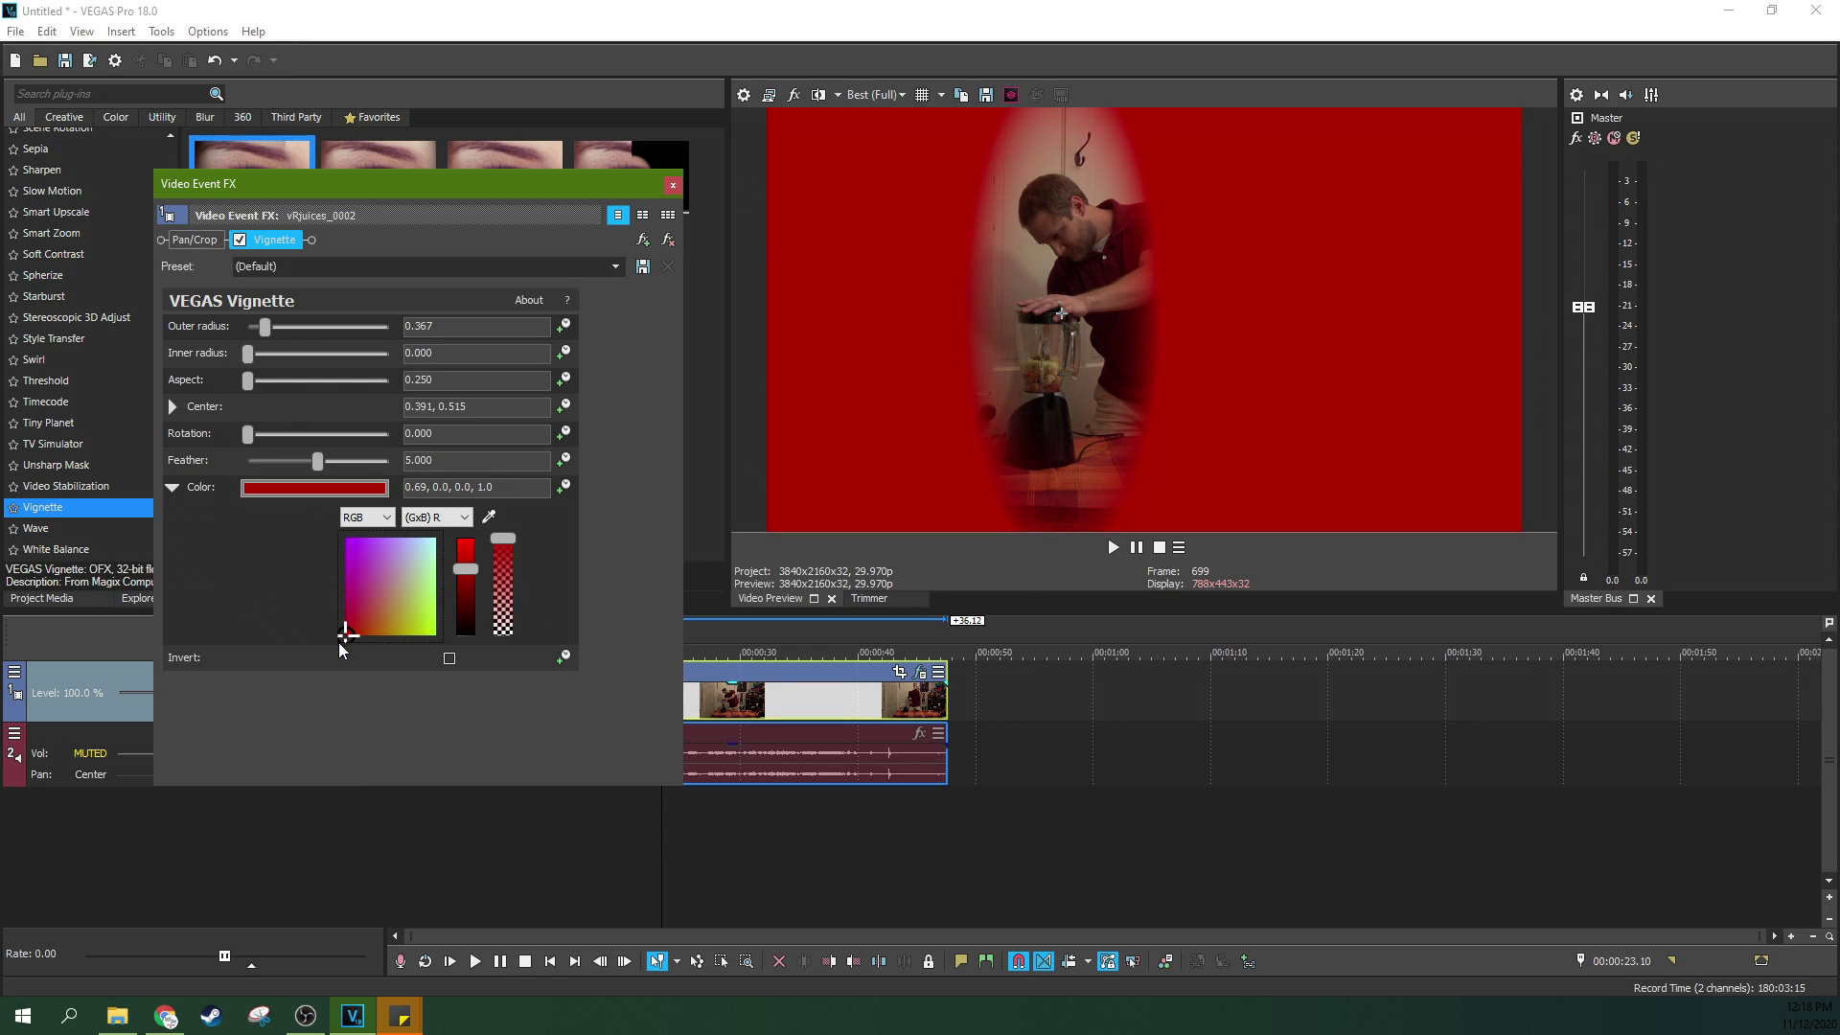
pyautogui.moveTo(465, 569); pyautogui.dragTo(474, 633)
# - Set feather 9.660, radii 0.490/0.122, and lower the centre to 0.382, 0.309
pyautogui.moveTo(317, 461); pyautogui.dragTo(336, 465)
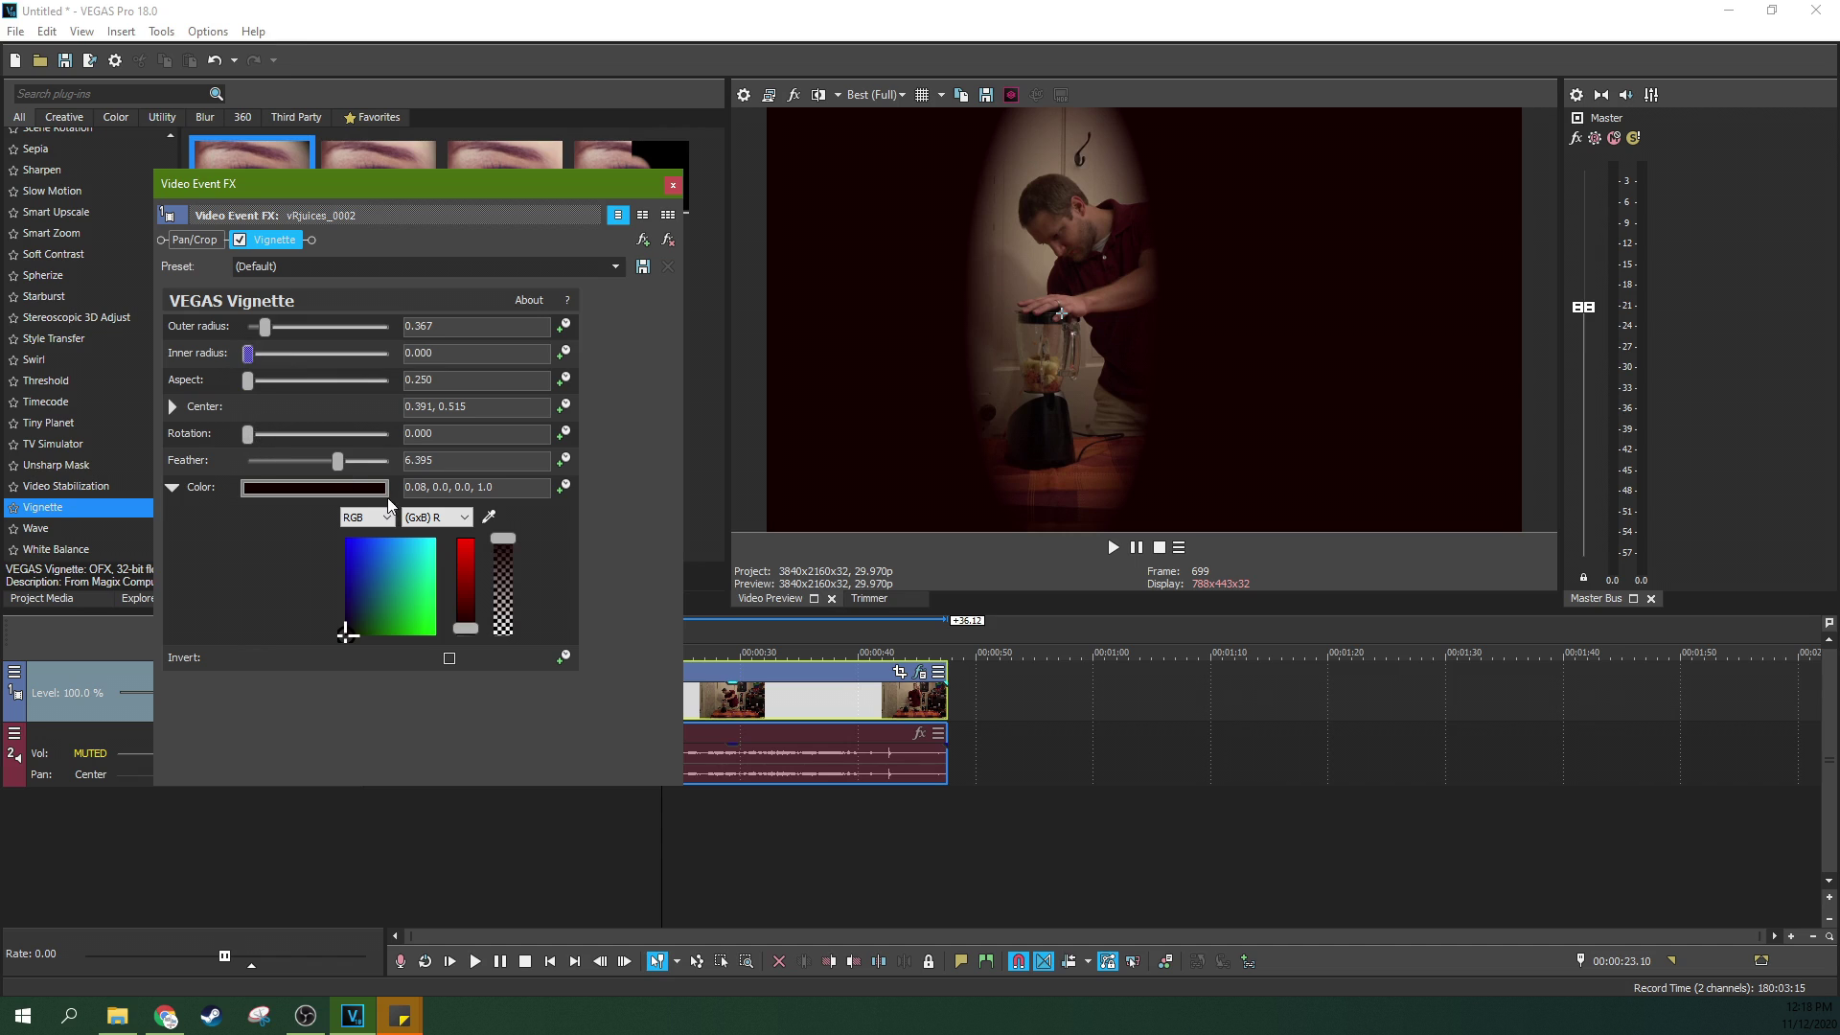
pyautogui.moveTo(336, 461); pyautogui.dragTo(386, 463)
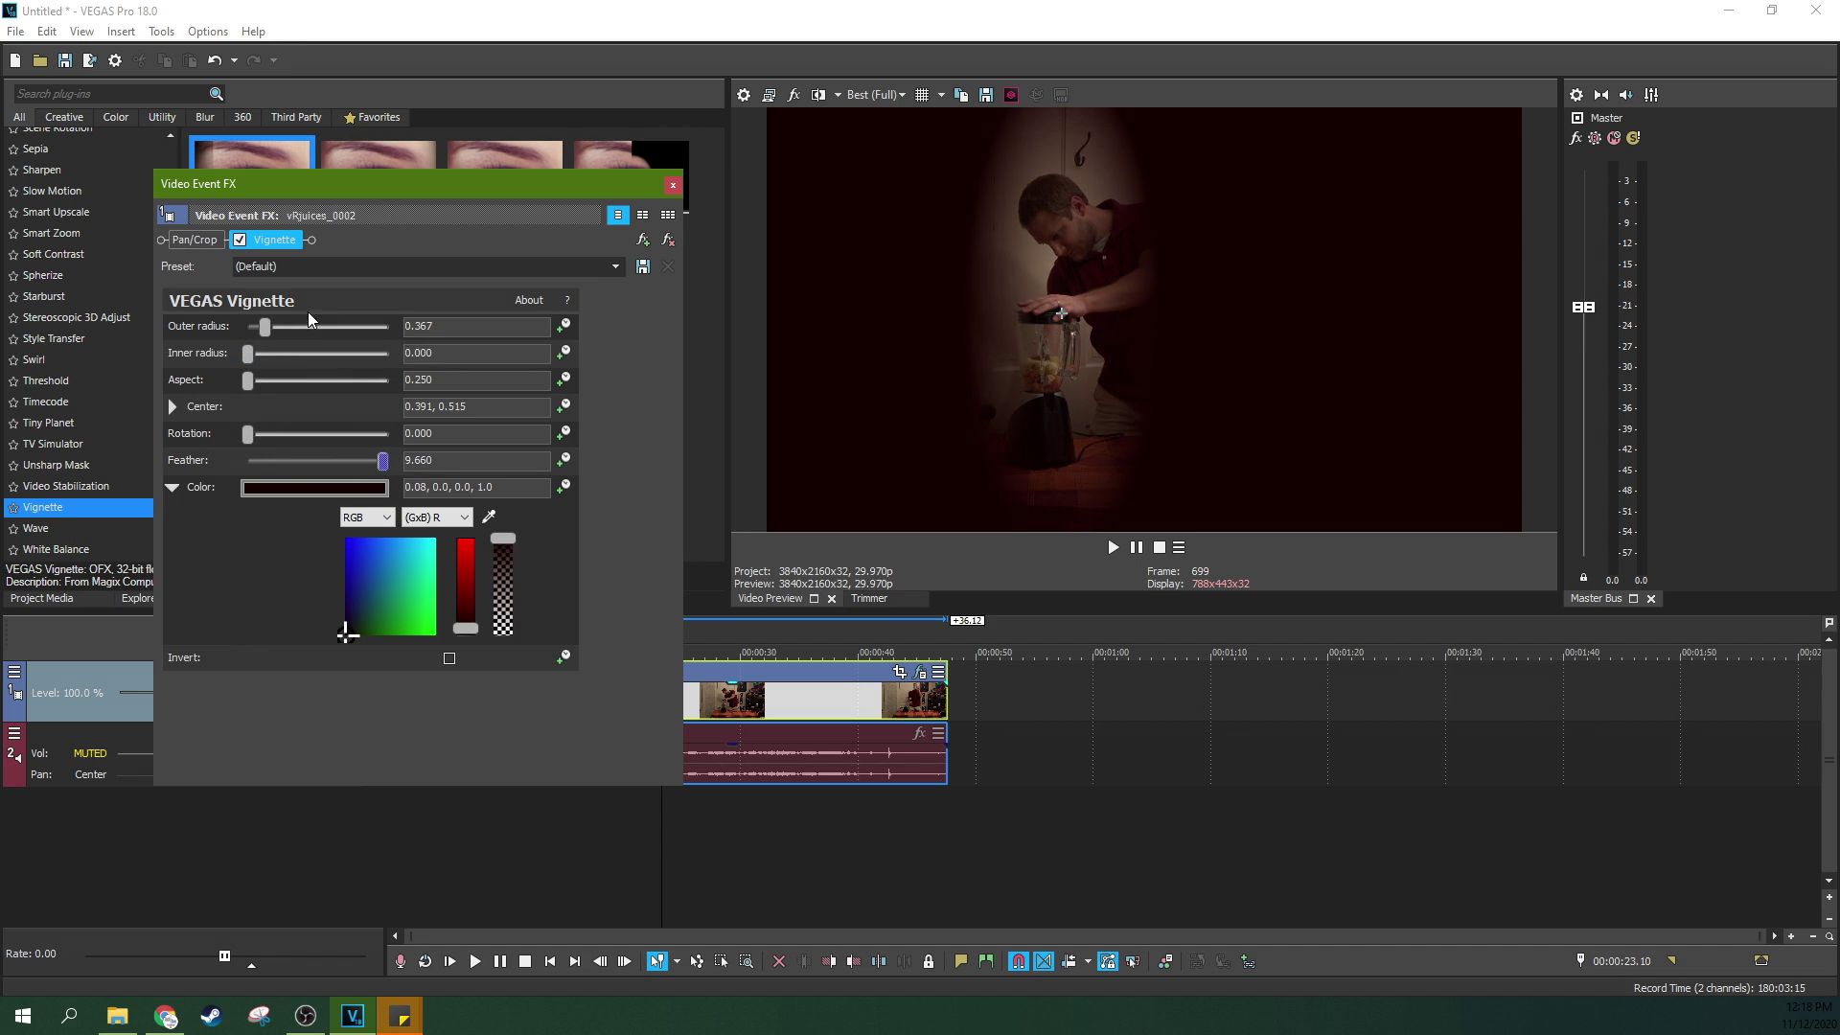
pyautogui.moveTo(253, 351)
pyautogui.mouseDown()
pyautogui.moveTo(272, 353)
pyautogui.moveTo(274, 327)
pyautogui.mouseUp()
pyautogui.scroll(-3, 274, 327)
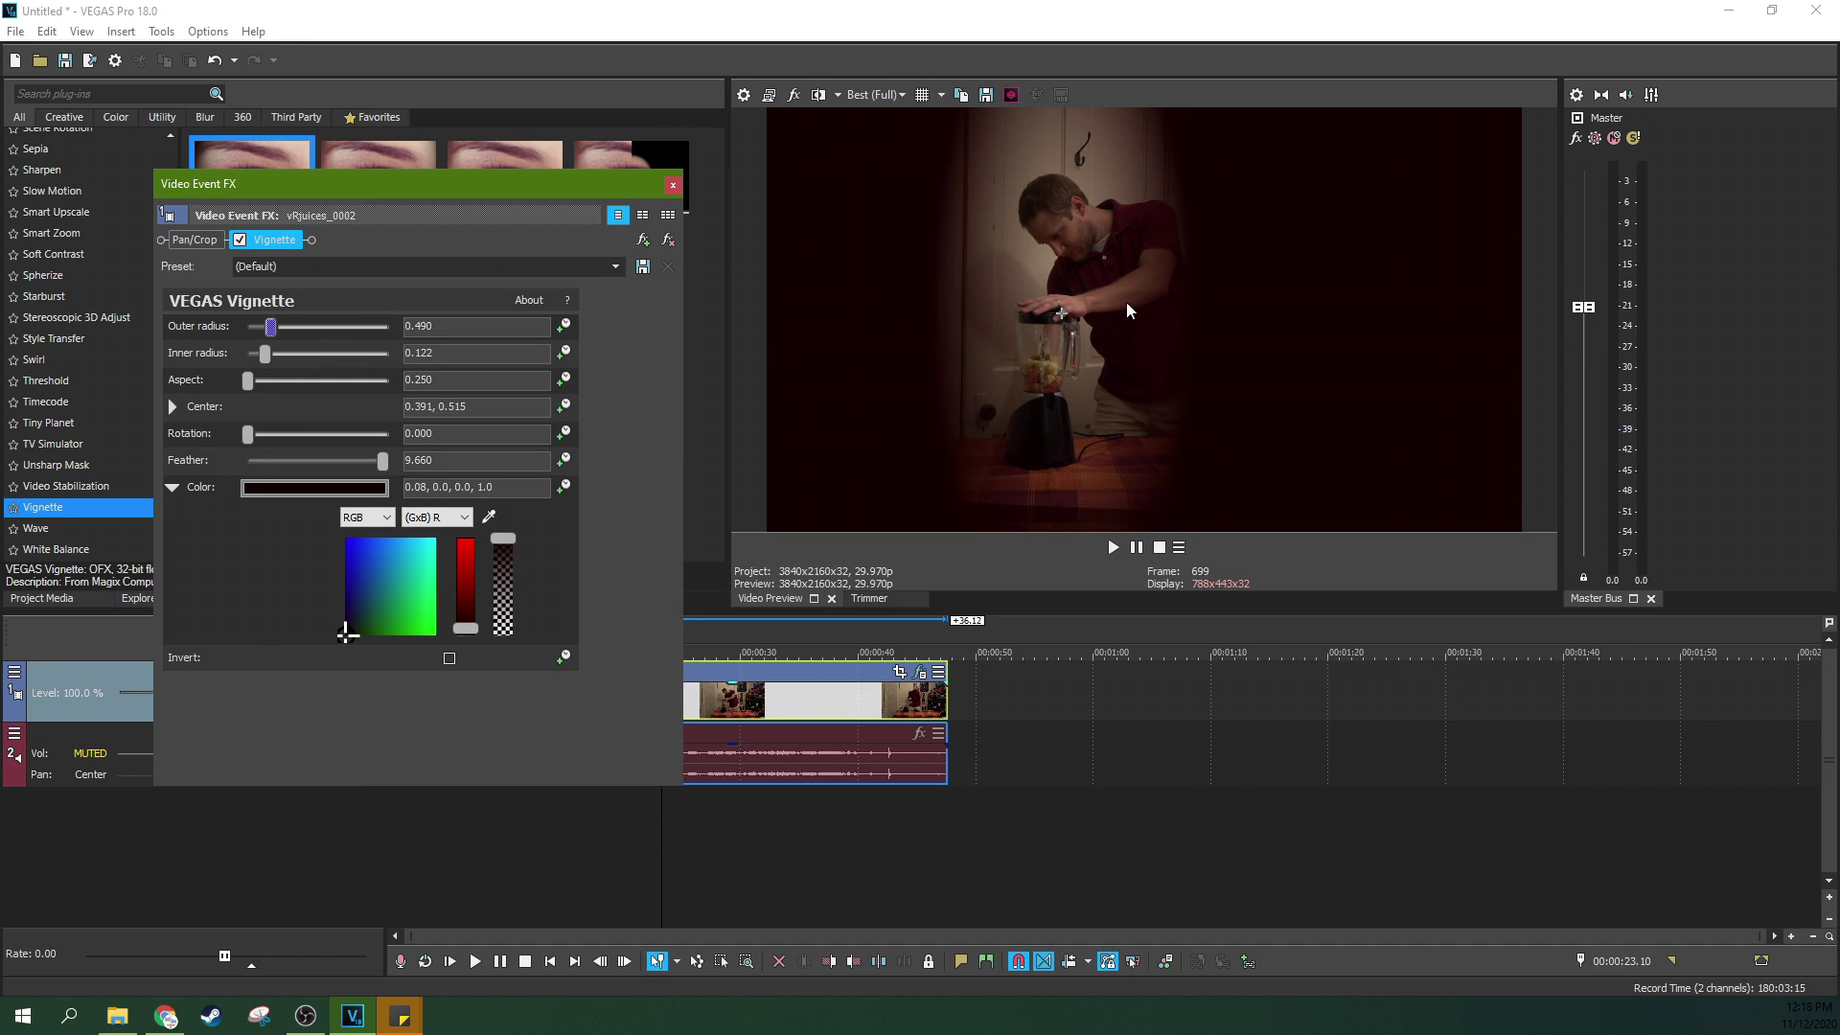
pyautogui.moveTo(1061, 312); pyautogui.dragTo(1058, 401)
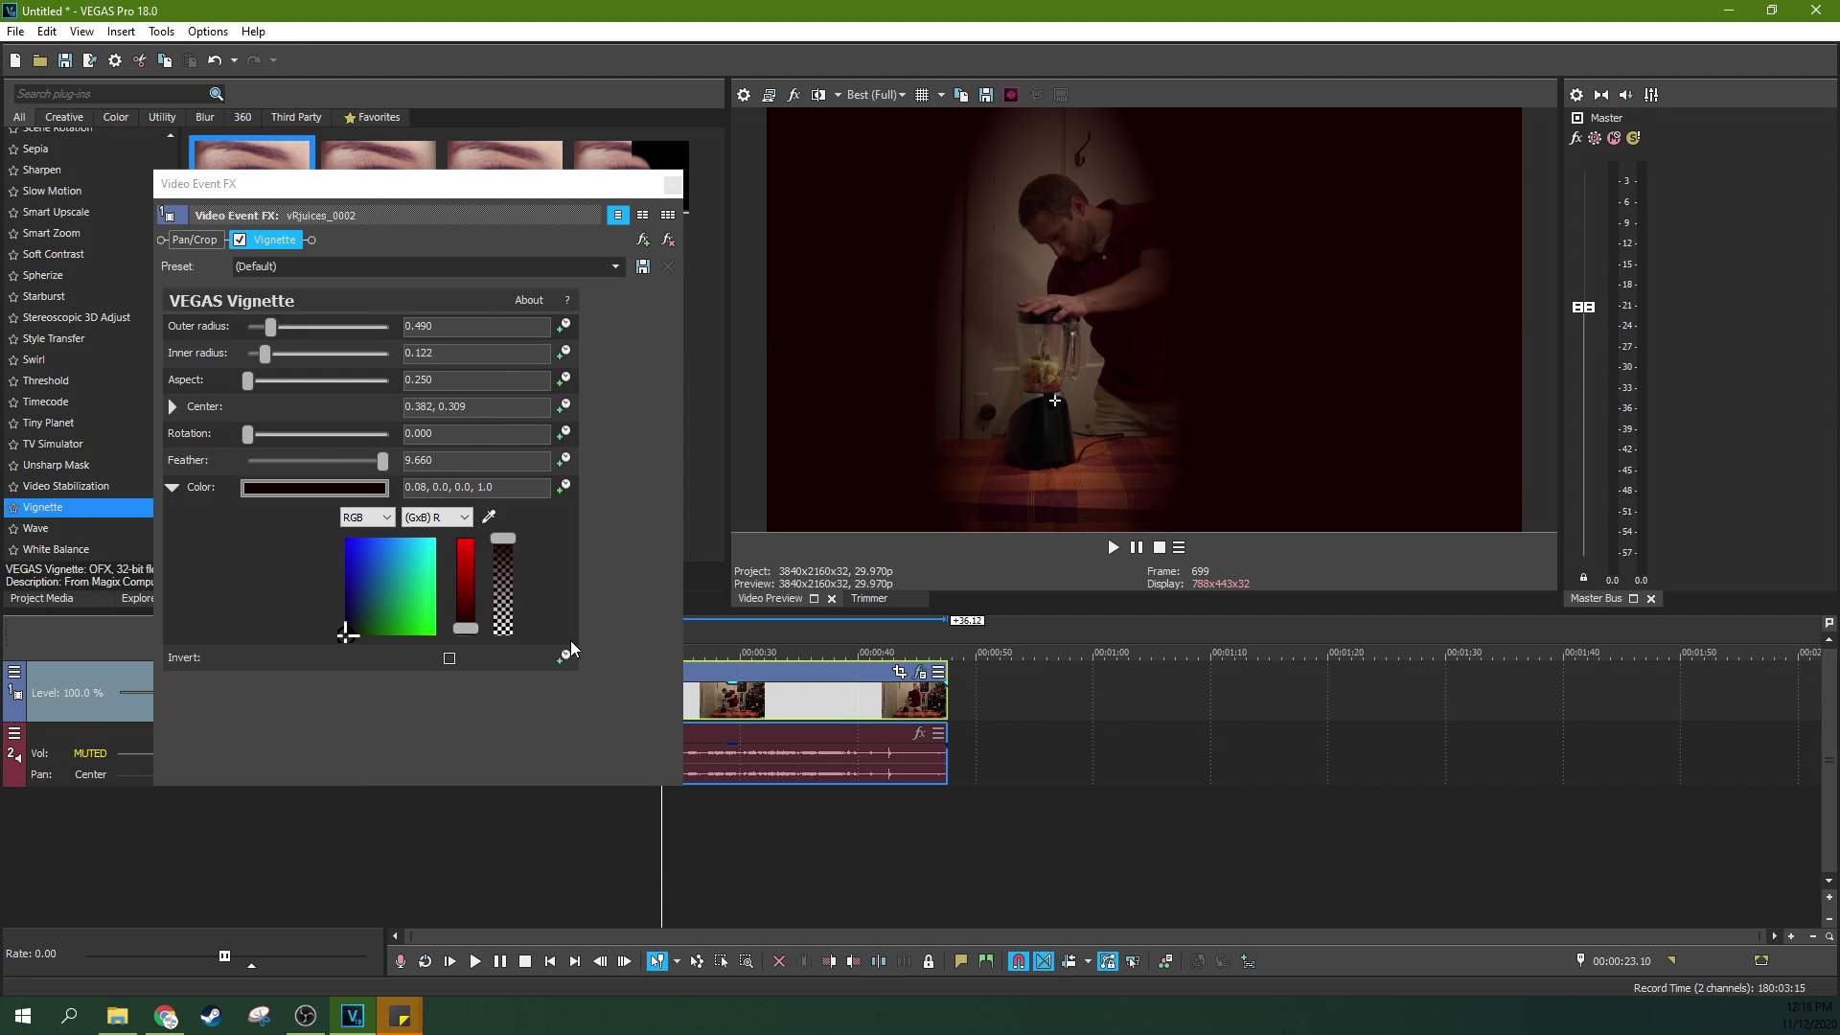
# - Try inverting the vignette, then turn Invert off and restore the (Default) preset
pyautogui.click(449, 657)
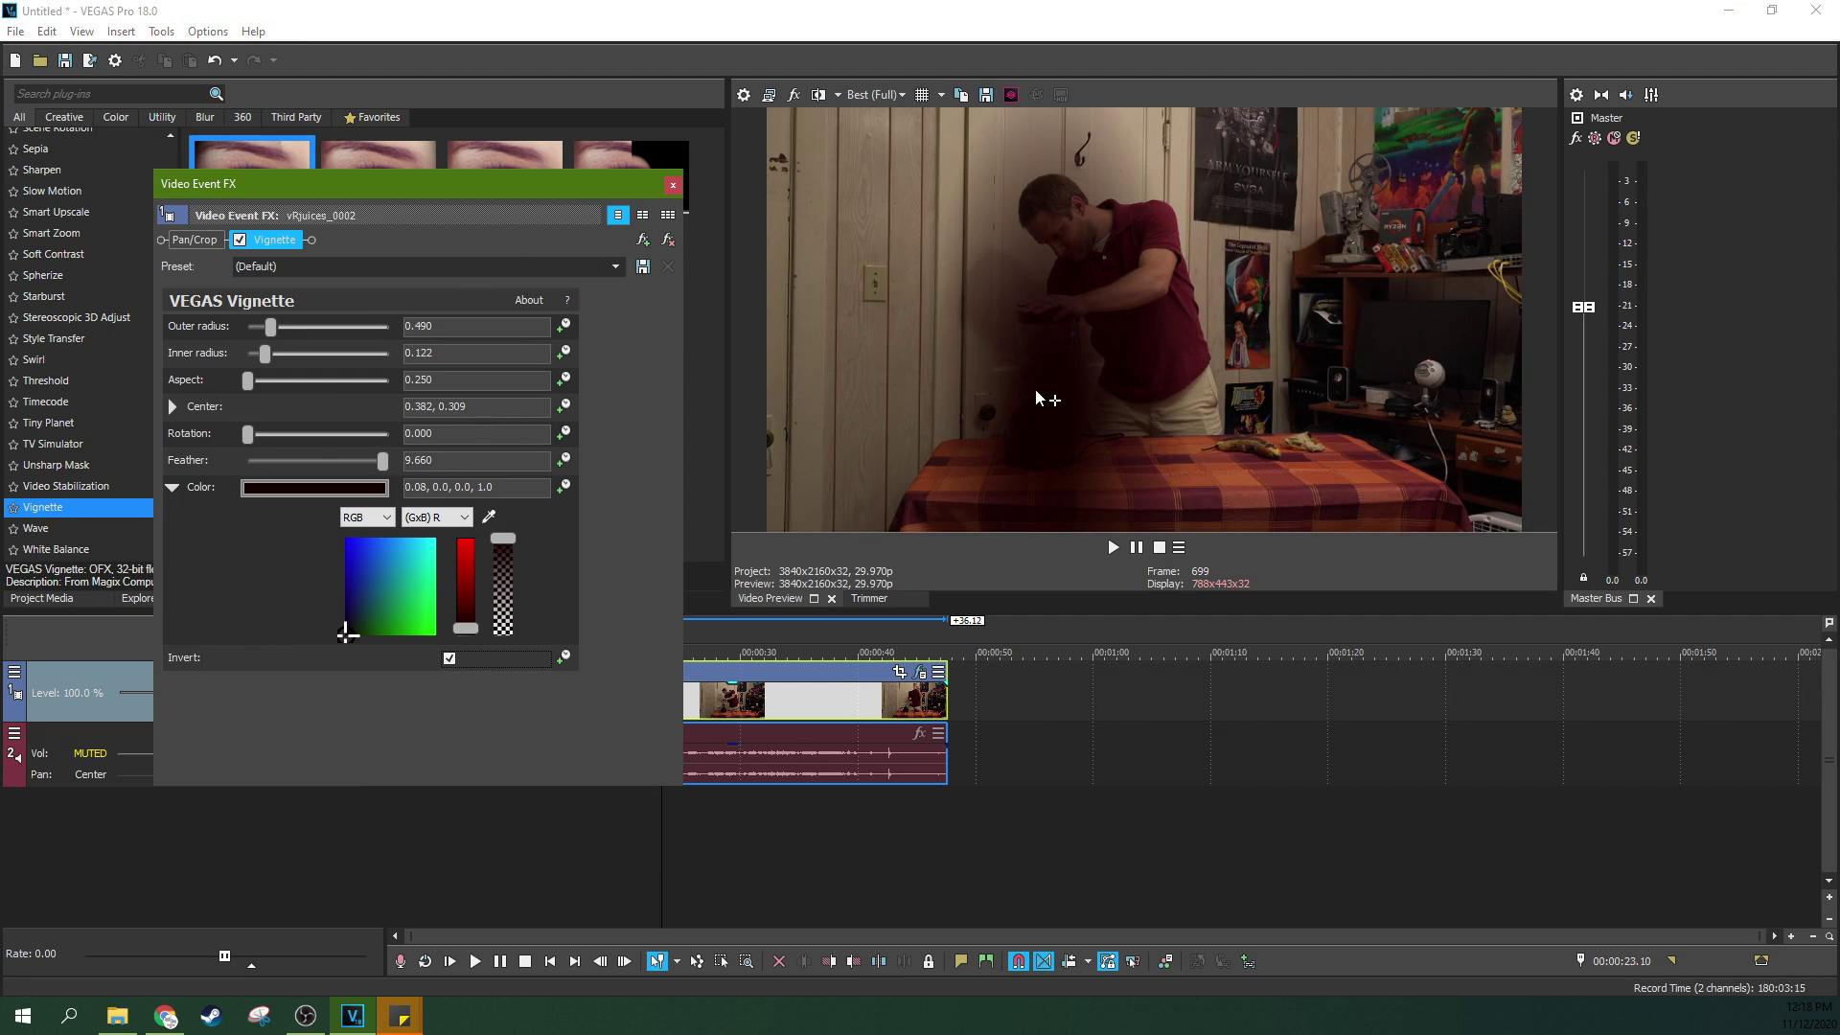
pyautogui.moveTo(1044, 398); pyautogui.dragTo(1044, 340)
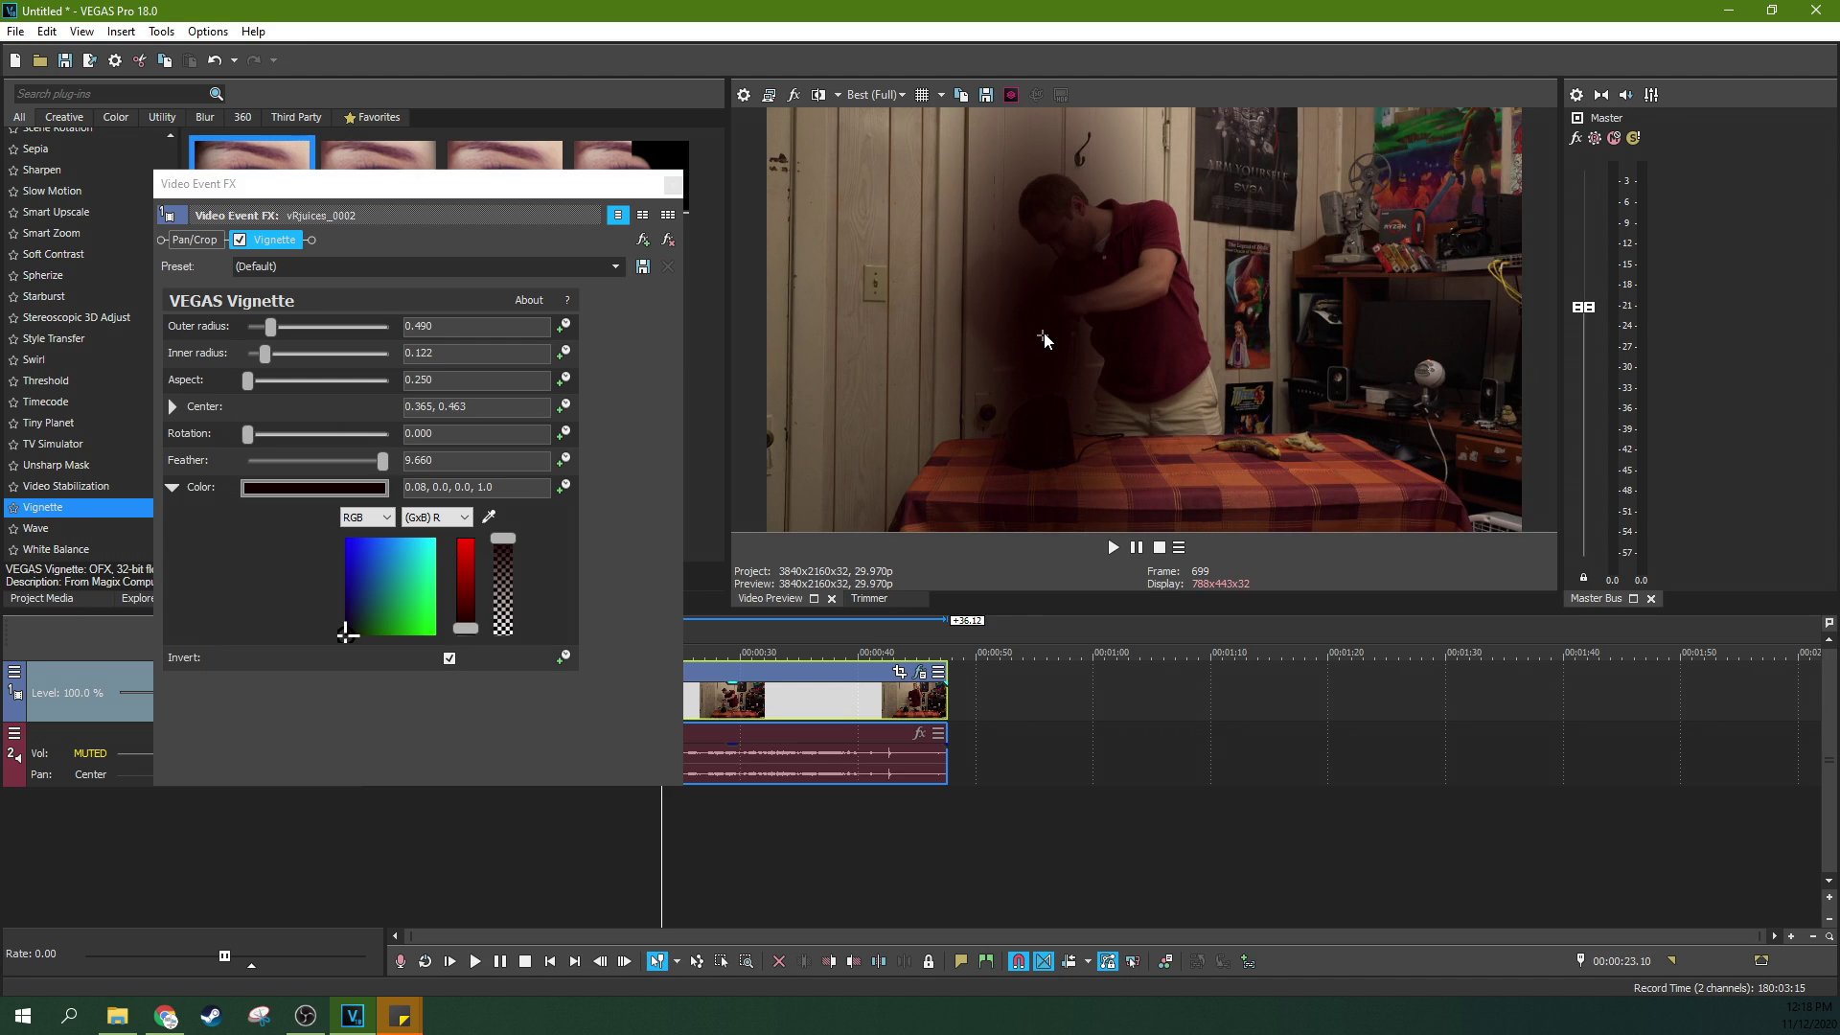
pyautogui.click(449, 658)
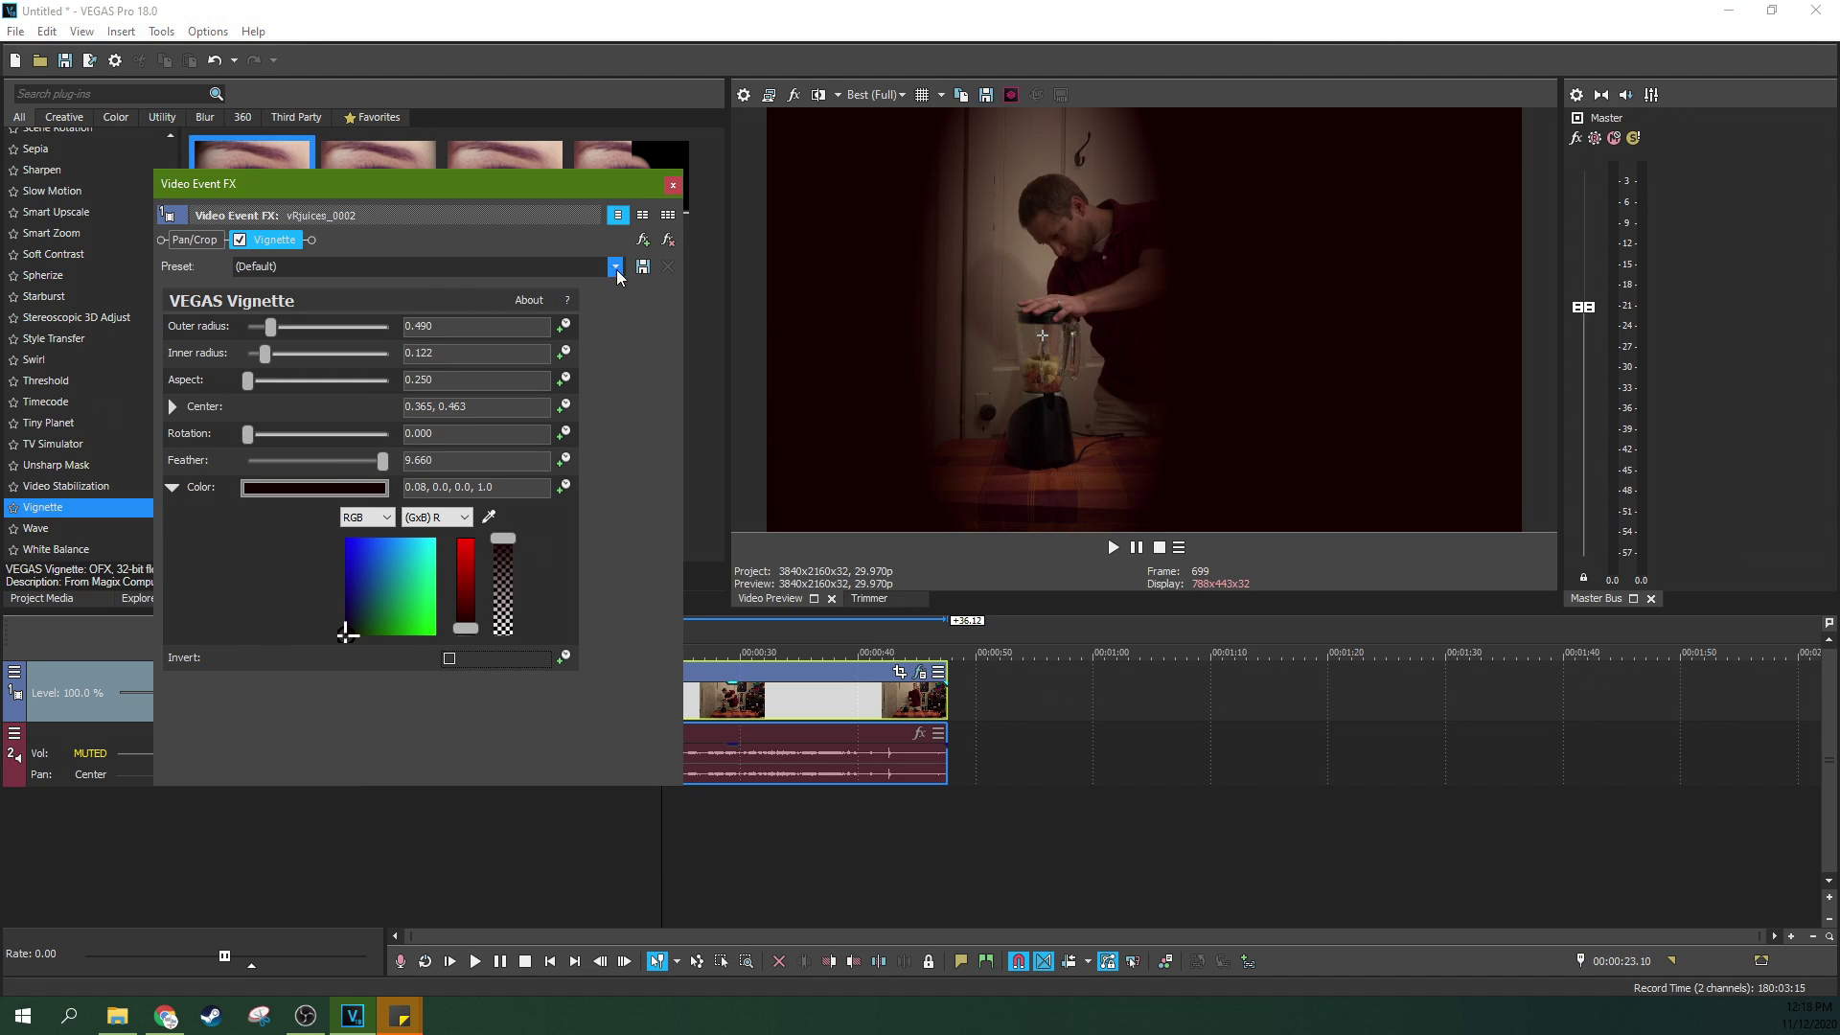
pyautogui.click(506, 267)
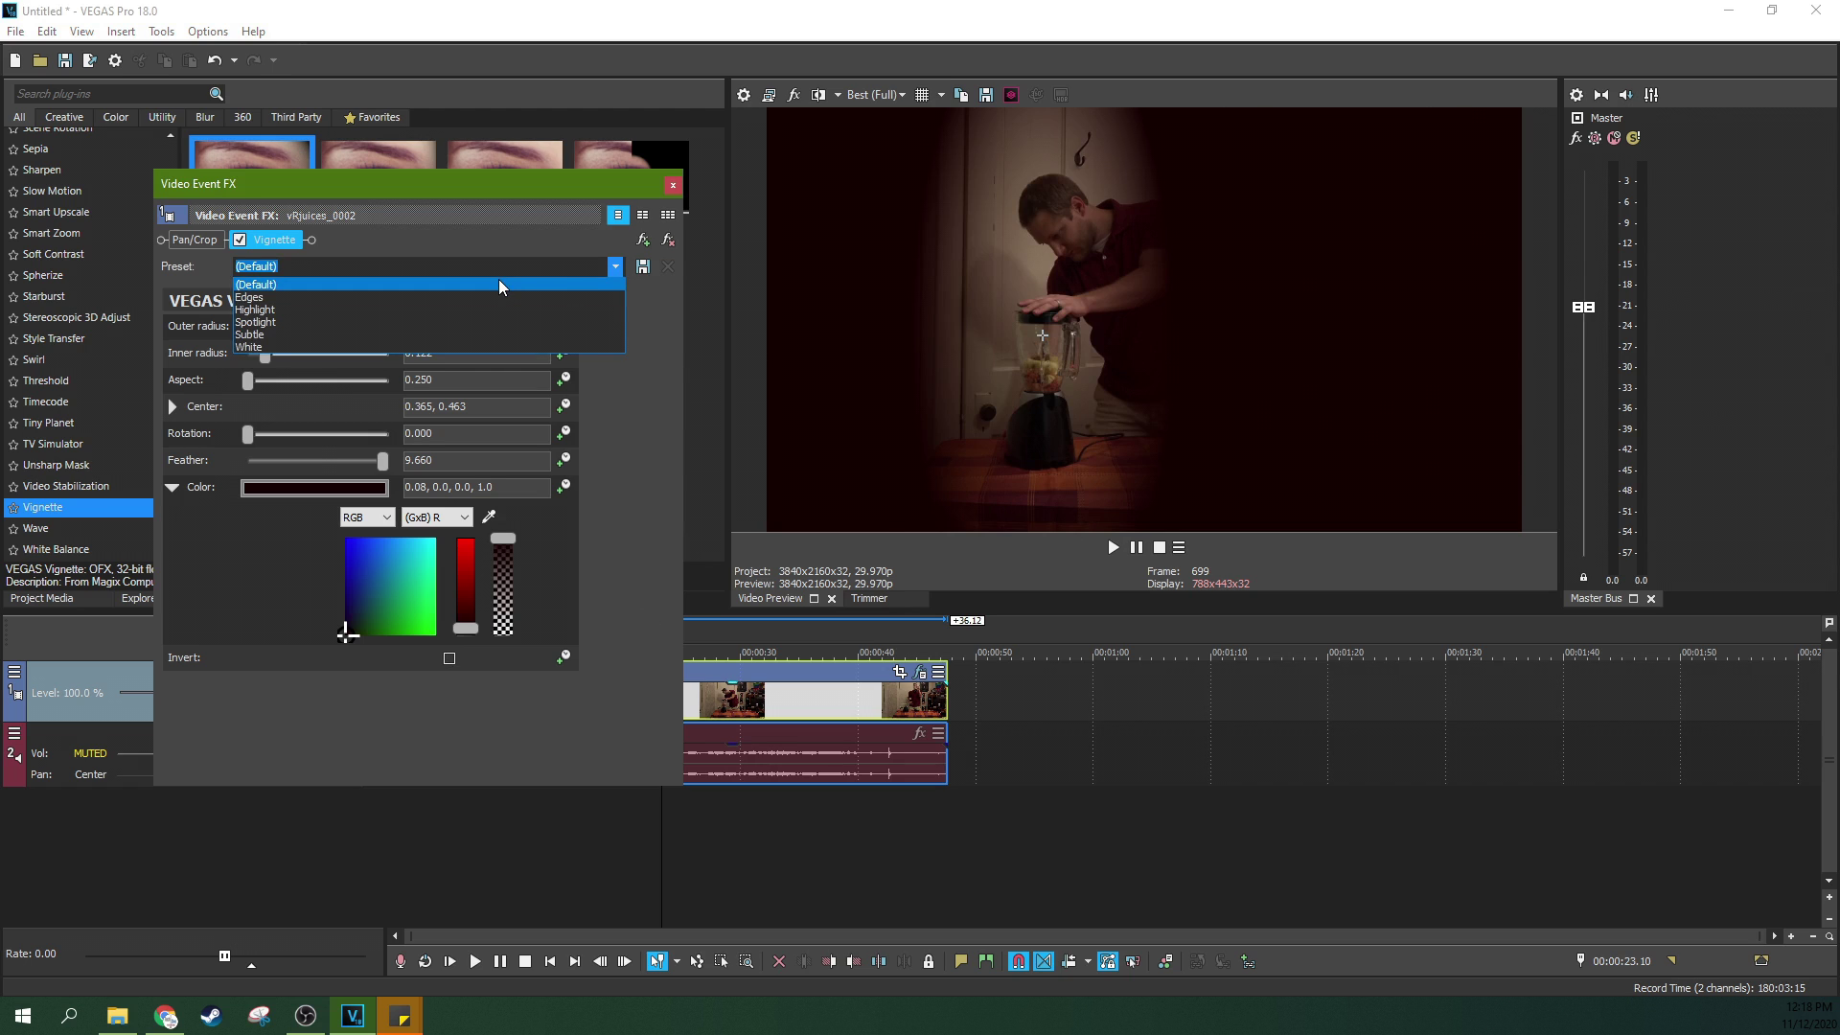
pyautogui.click(498, 280)
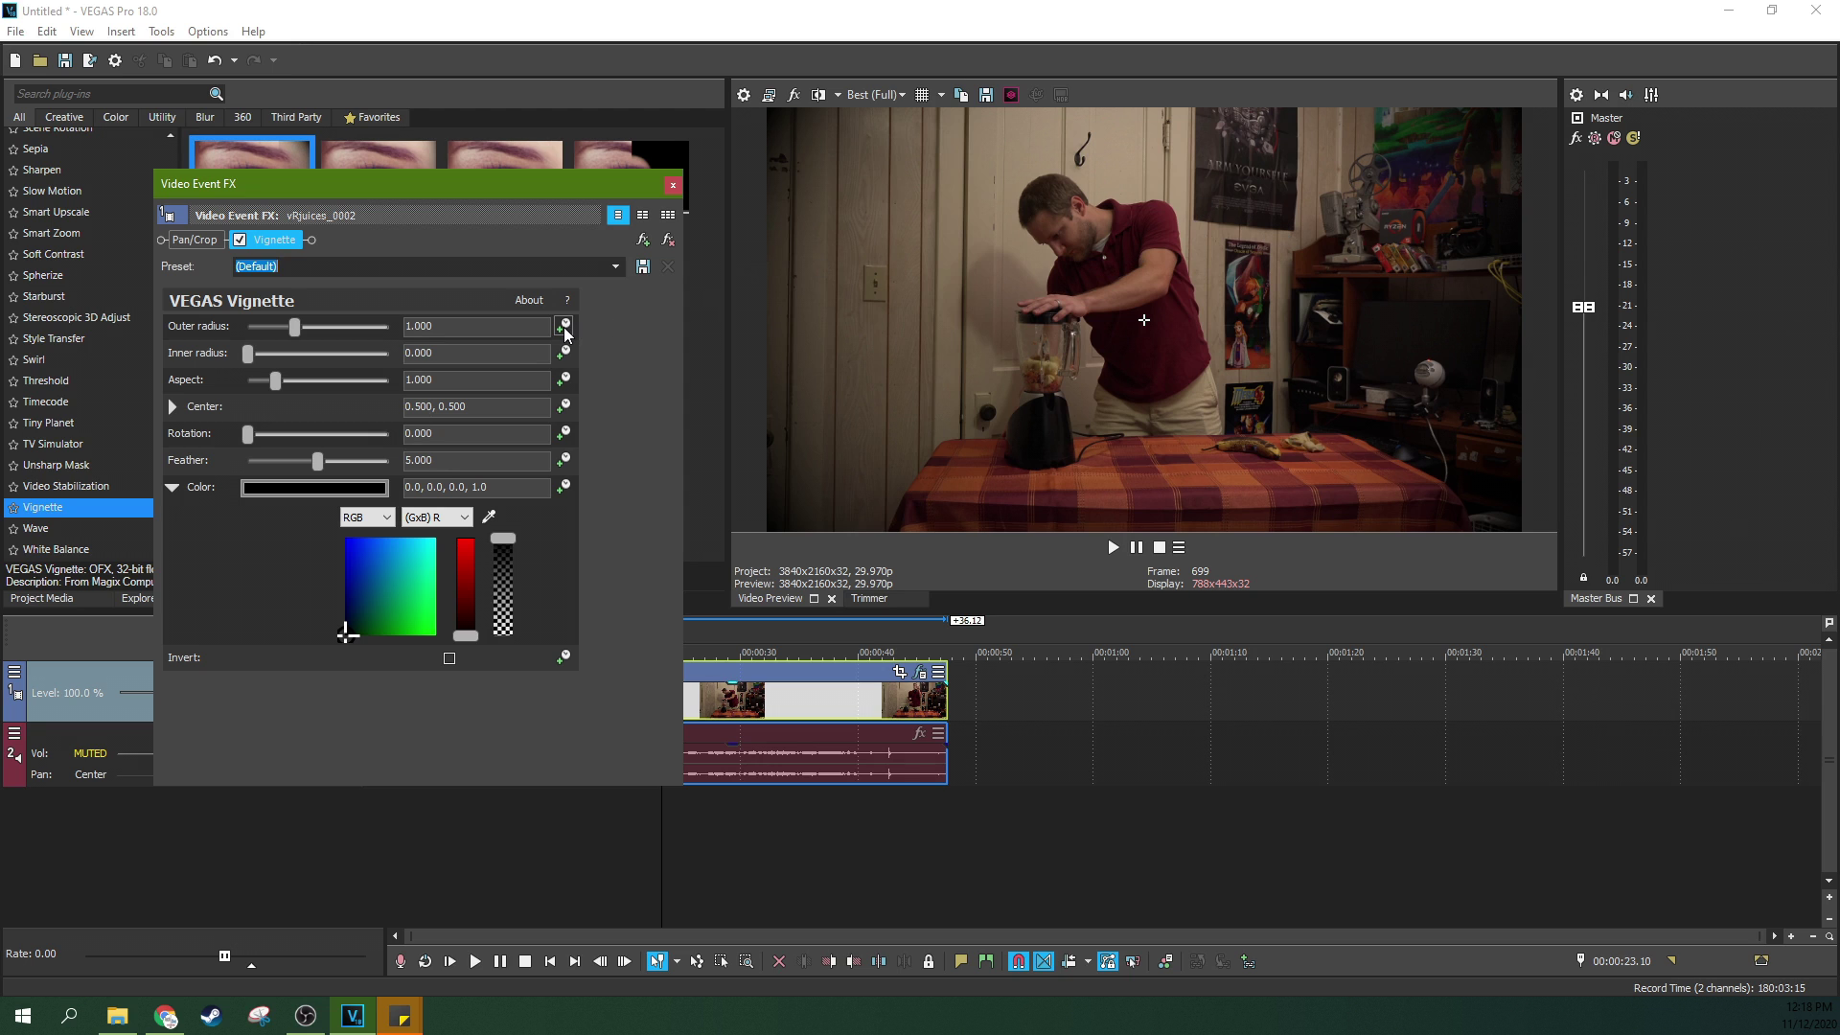
pyautogui.moveTo(573, 183); pyautogui.dragTo(1159, 239)
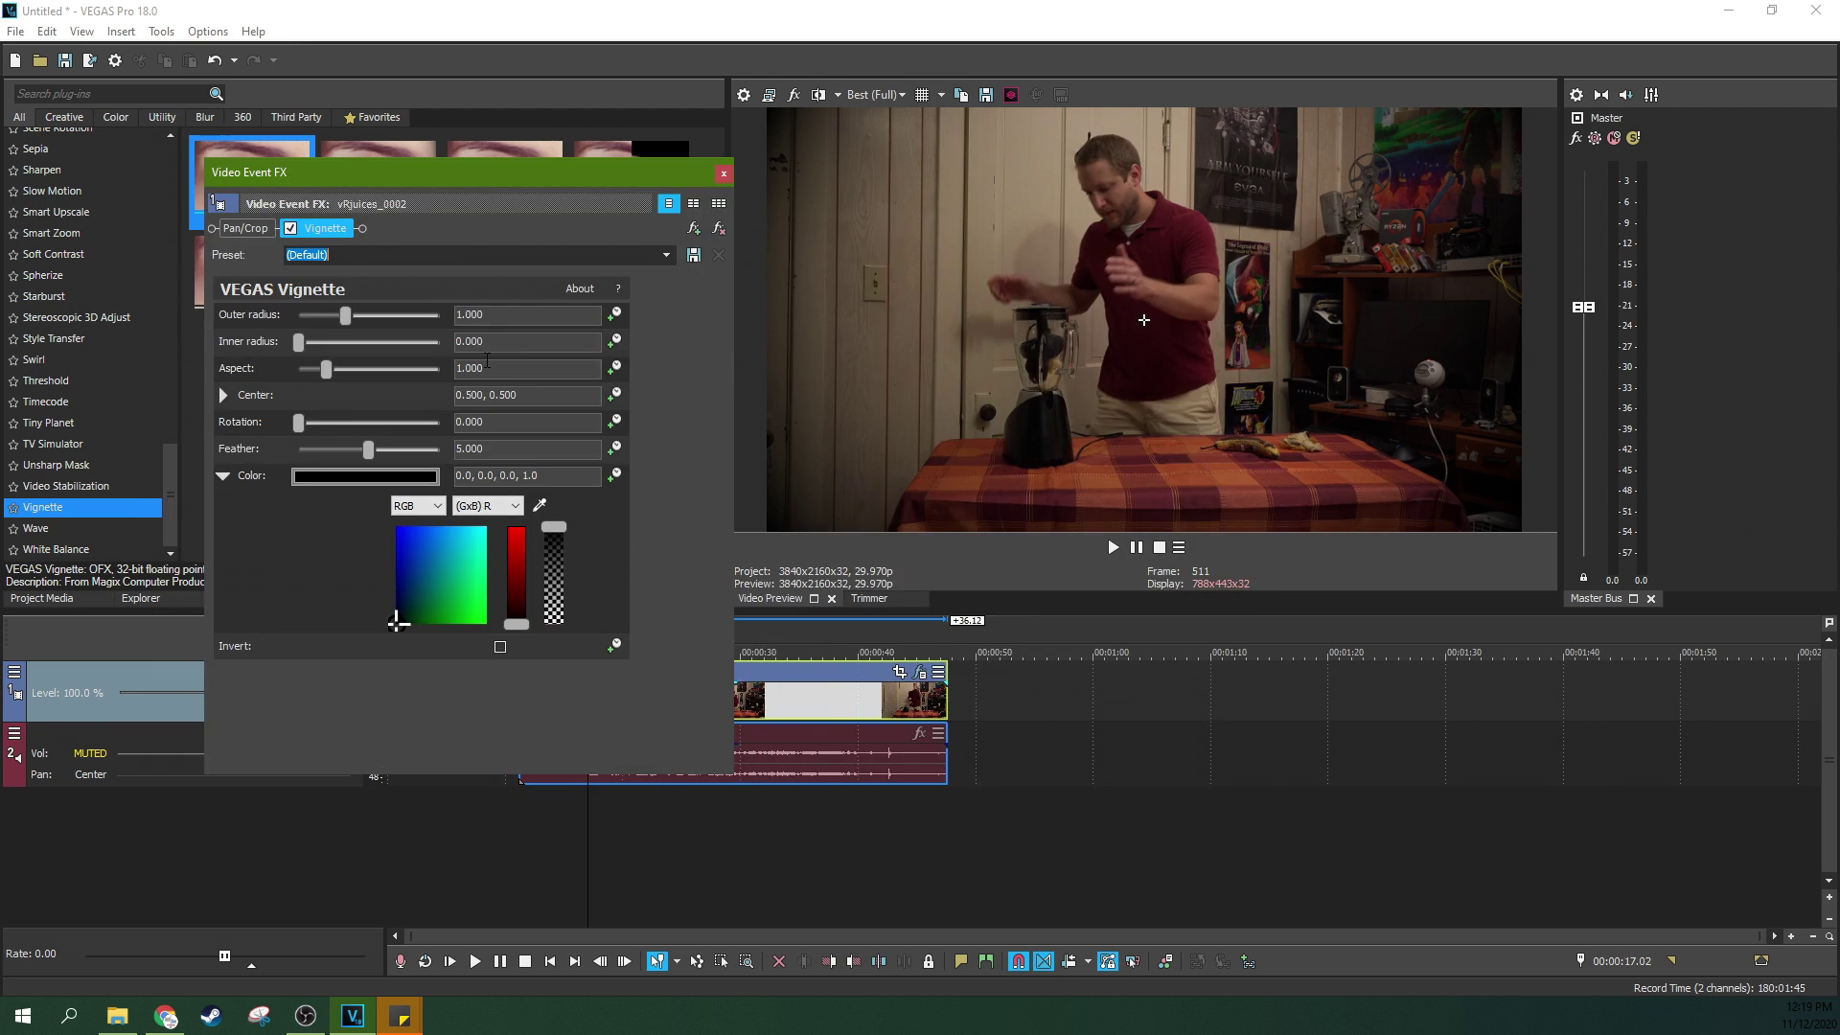
pyautogui.click(615, 313)
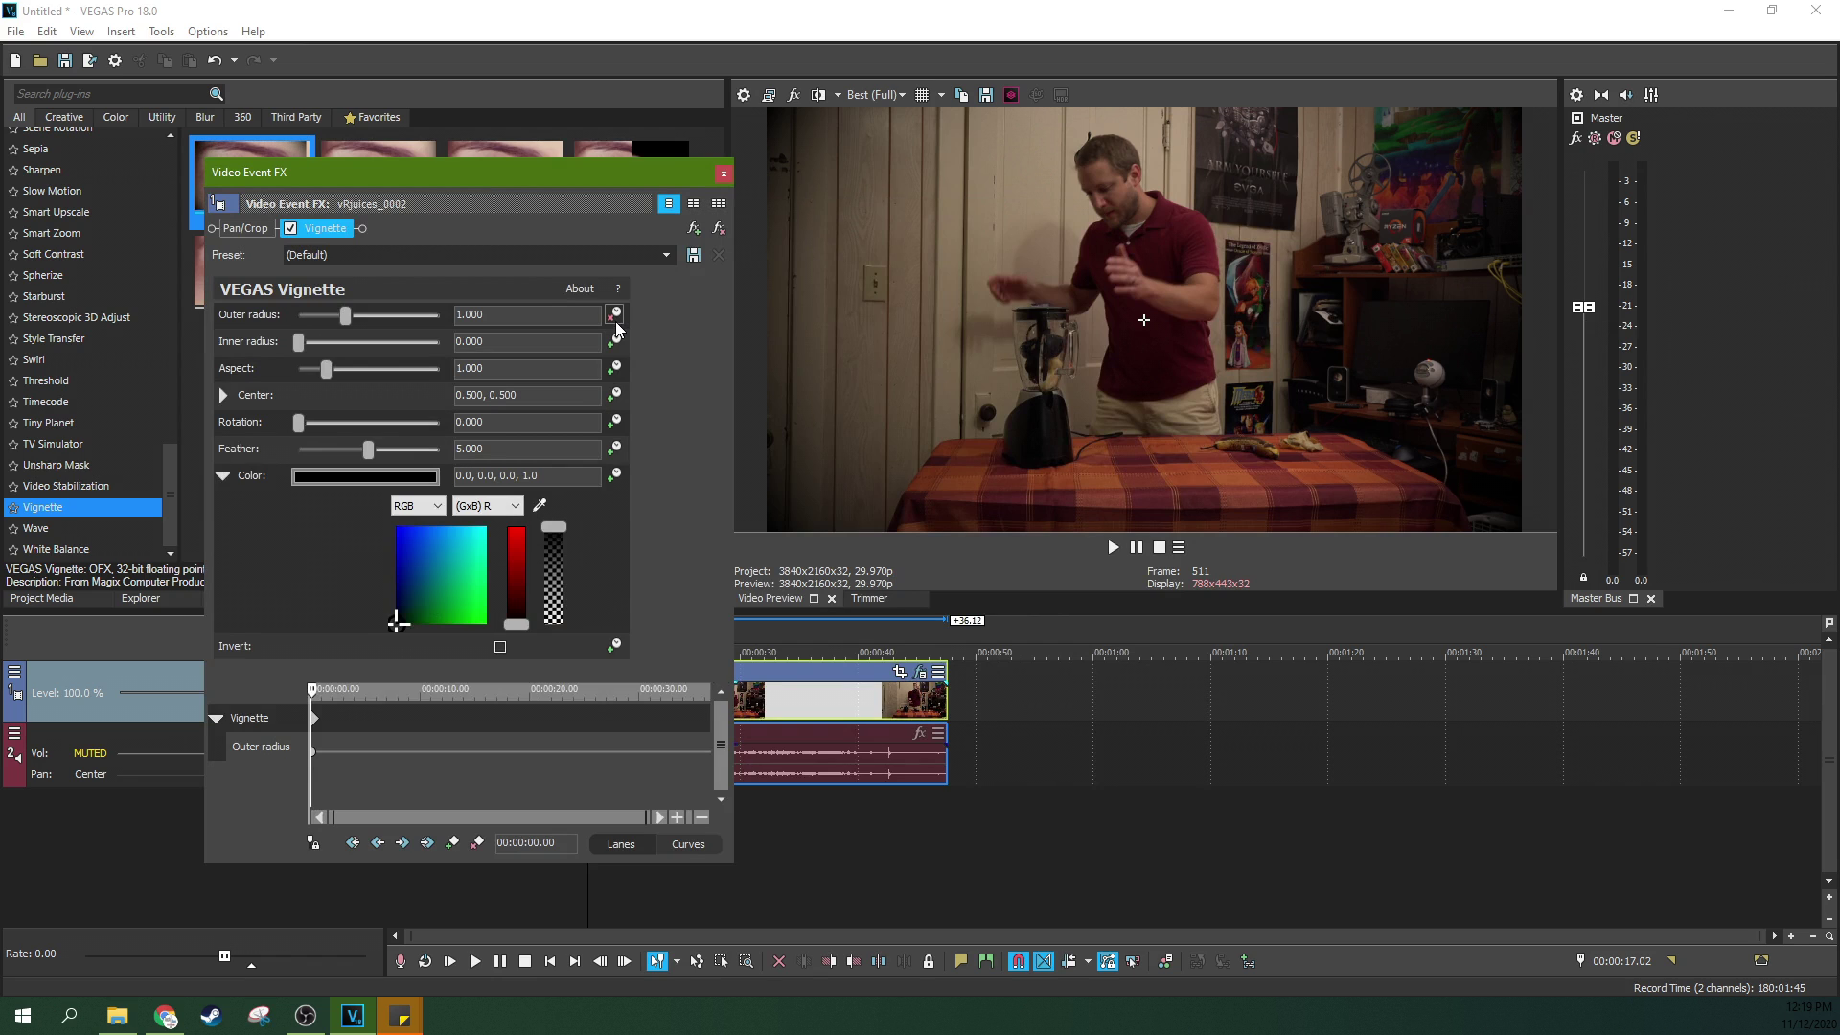
# - Enable Sync Cursor and move to the final frame of the clip
pyautogui.click(699, 707)
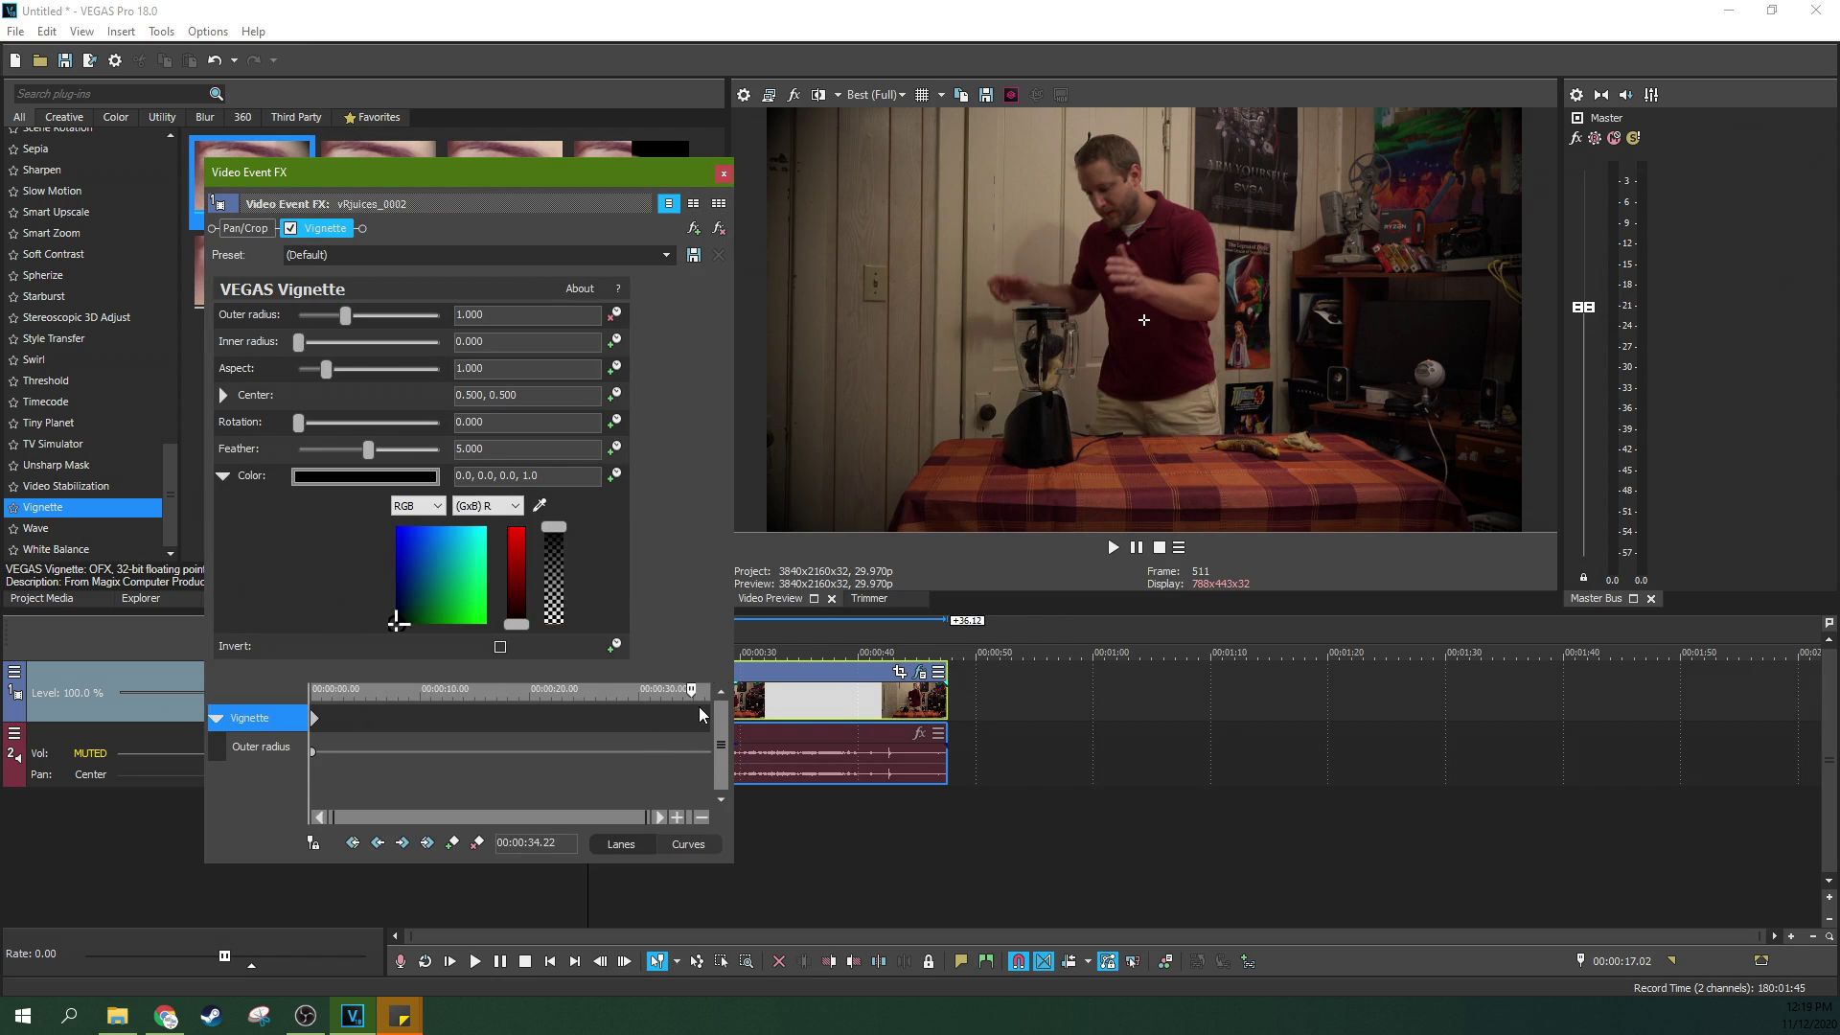
pyautogui.click(313, 843)
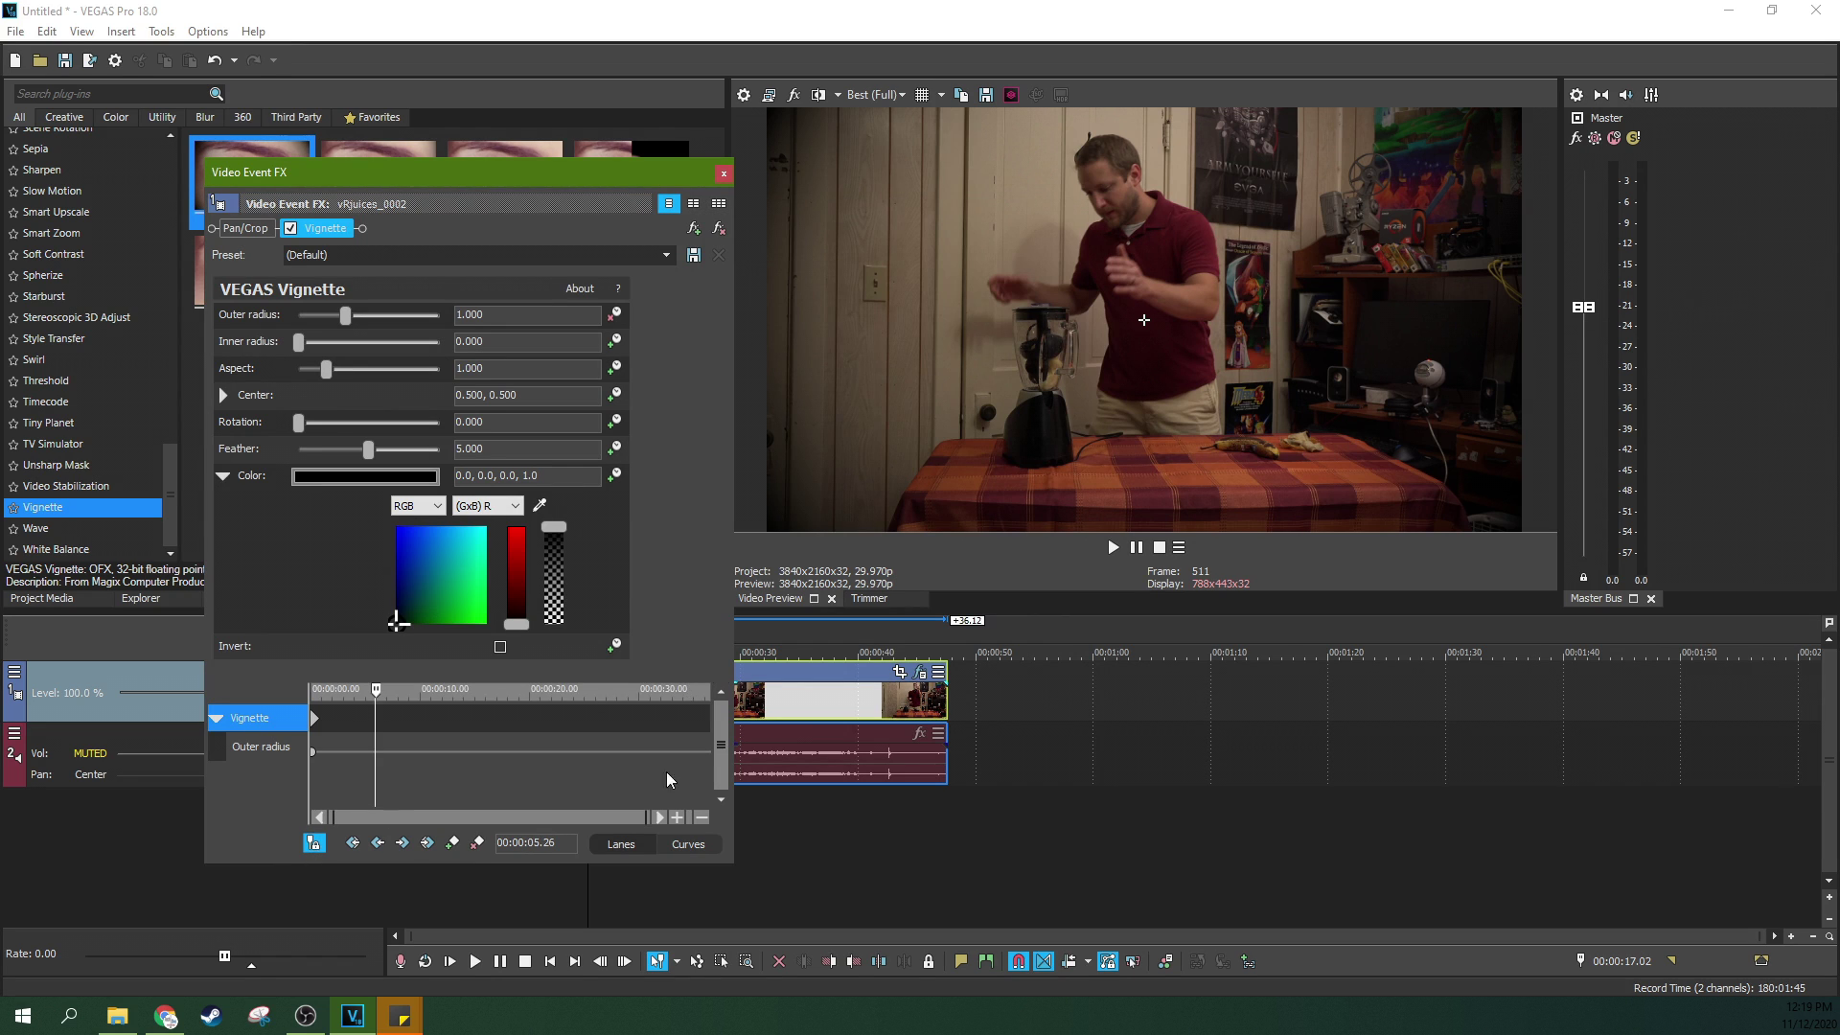
pyautogui.click(623, 715)
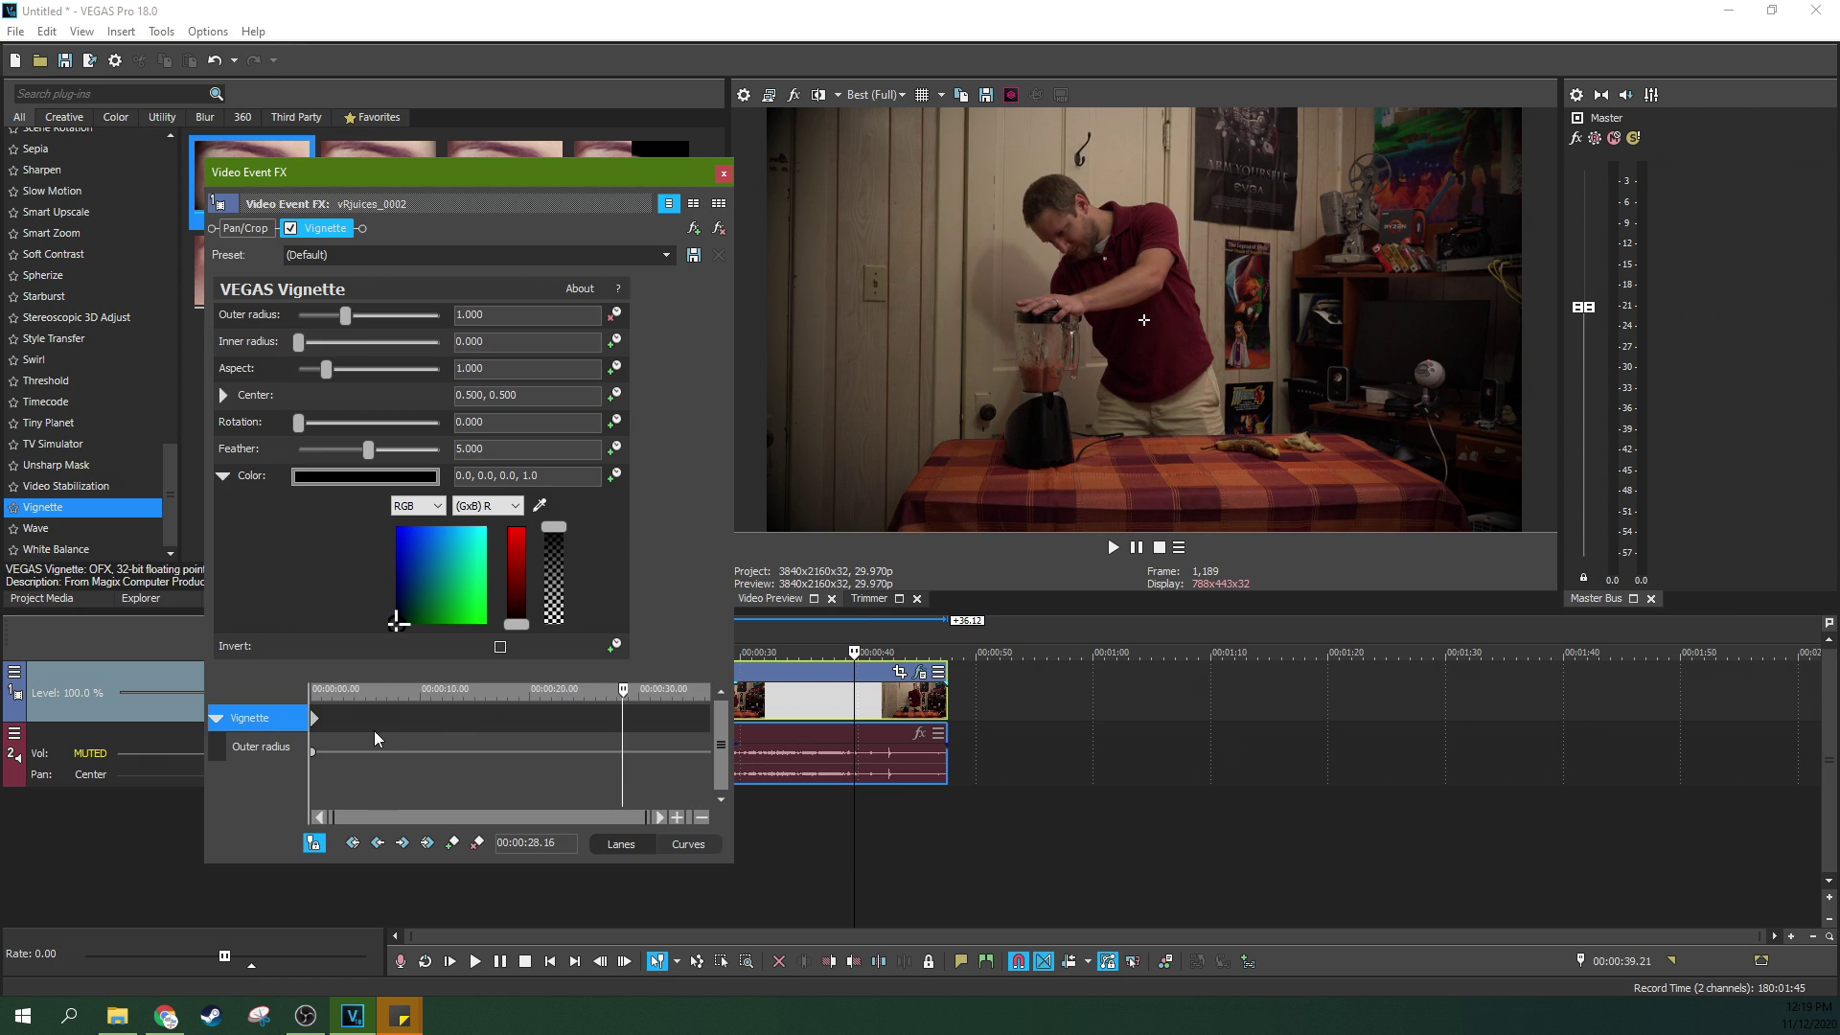
pyautogui.click(642, 709)
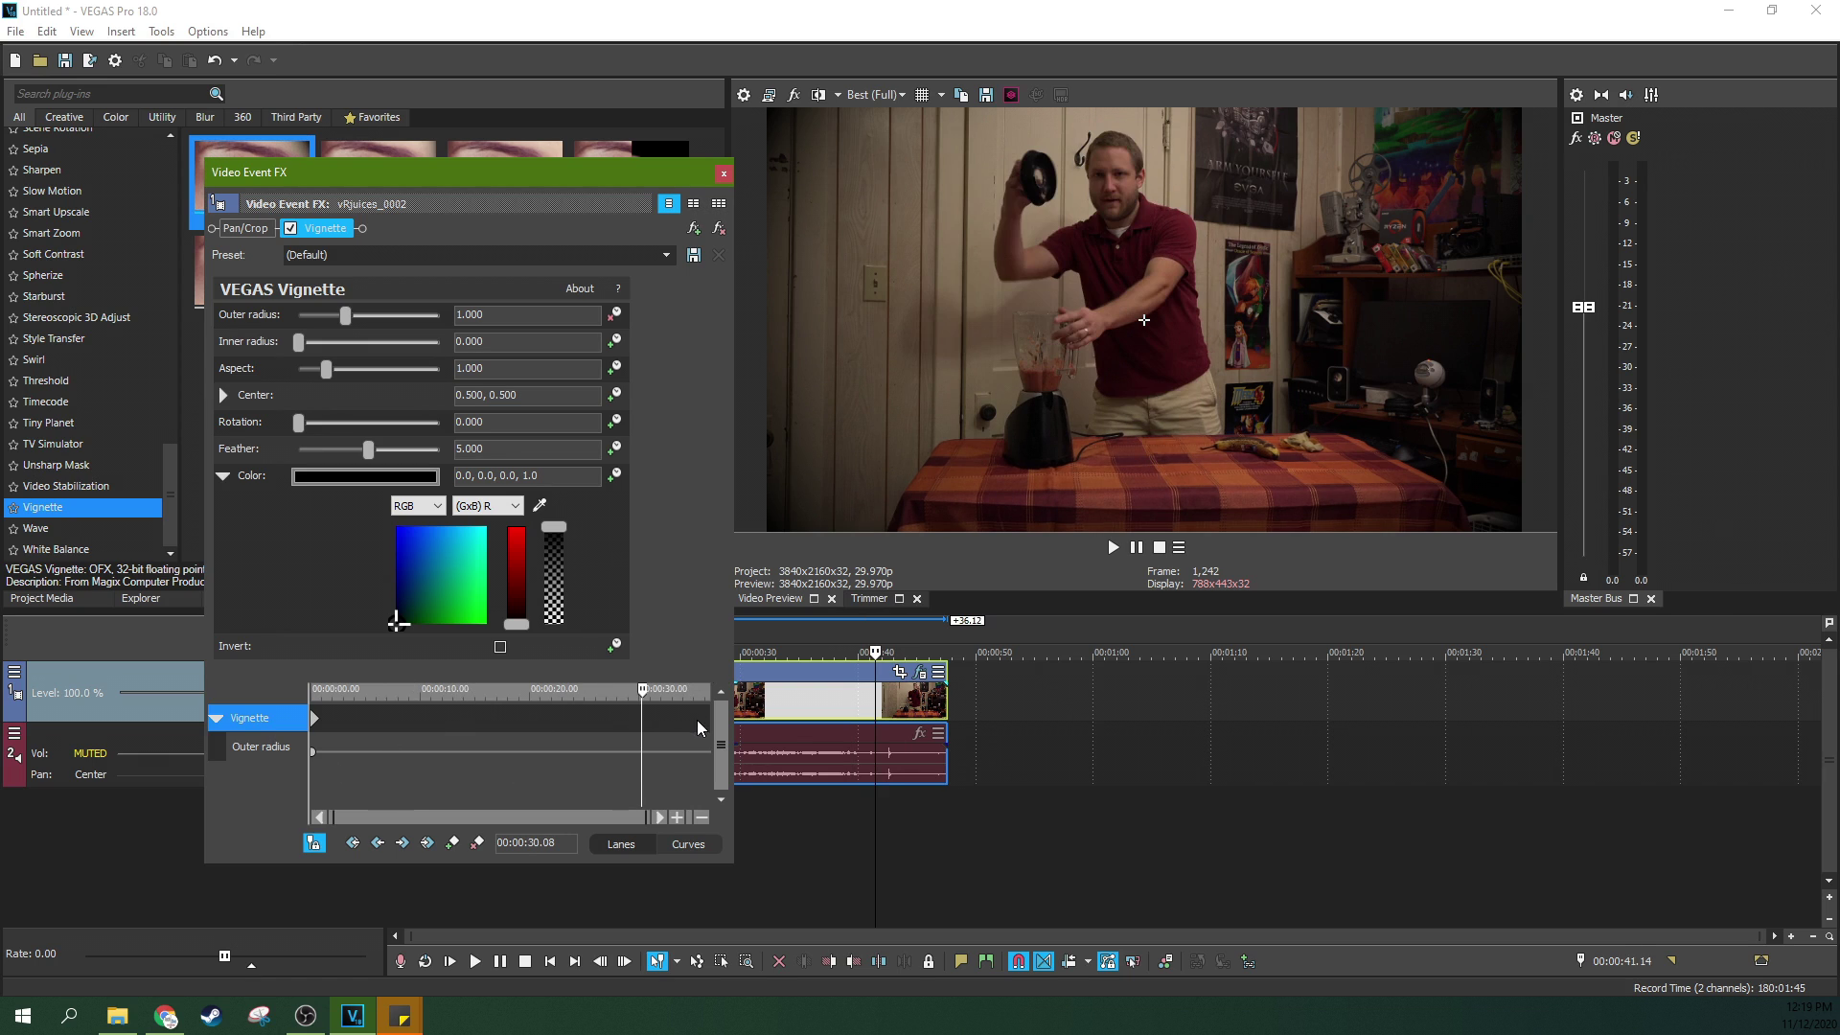
pyautogui.click(666, 721)
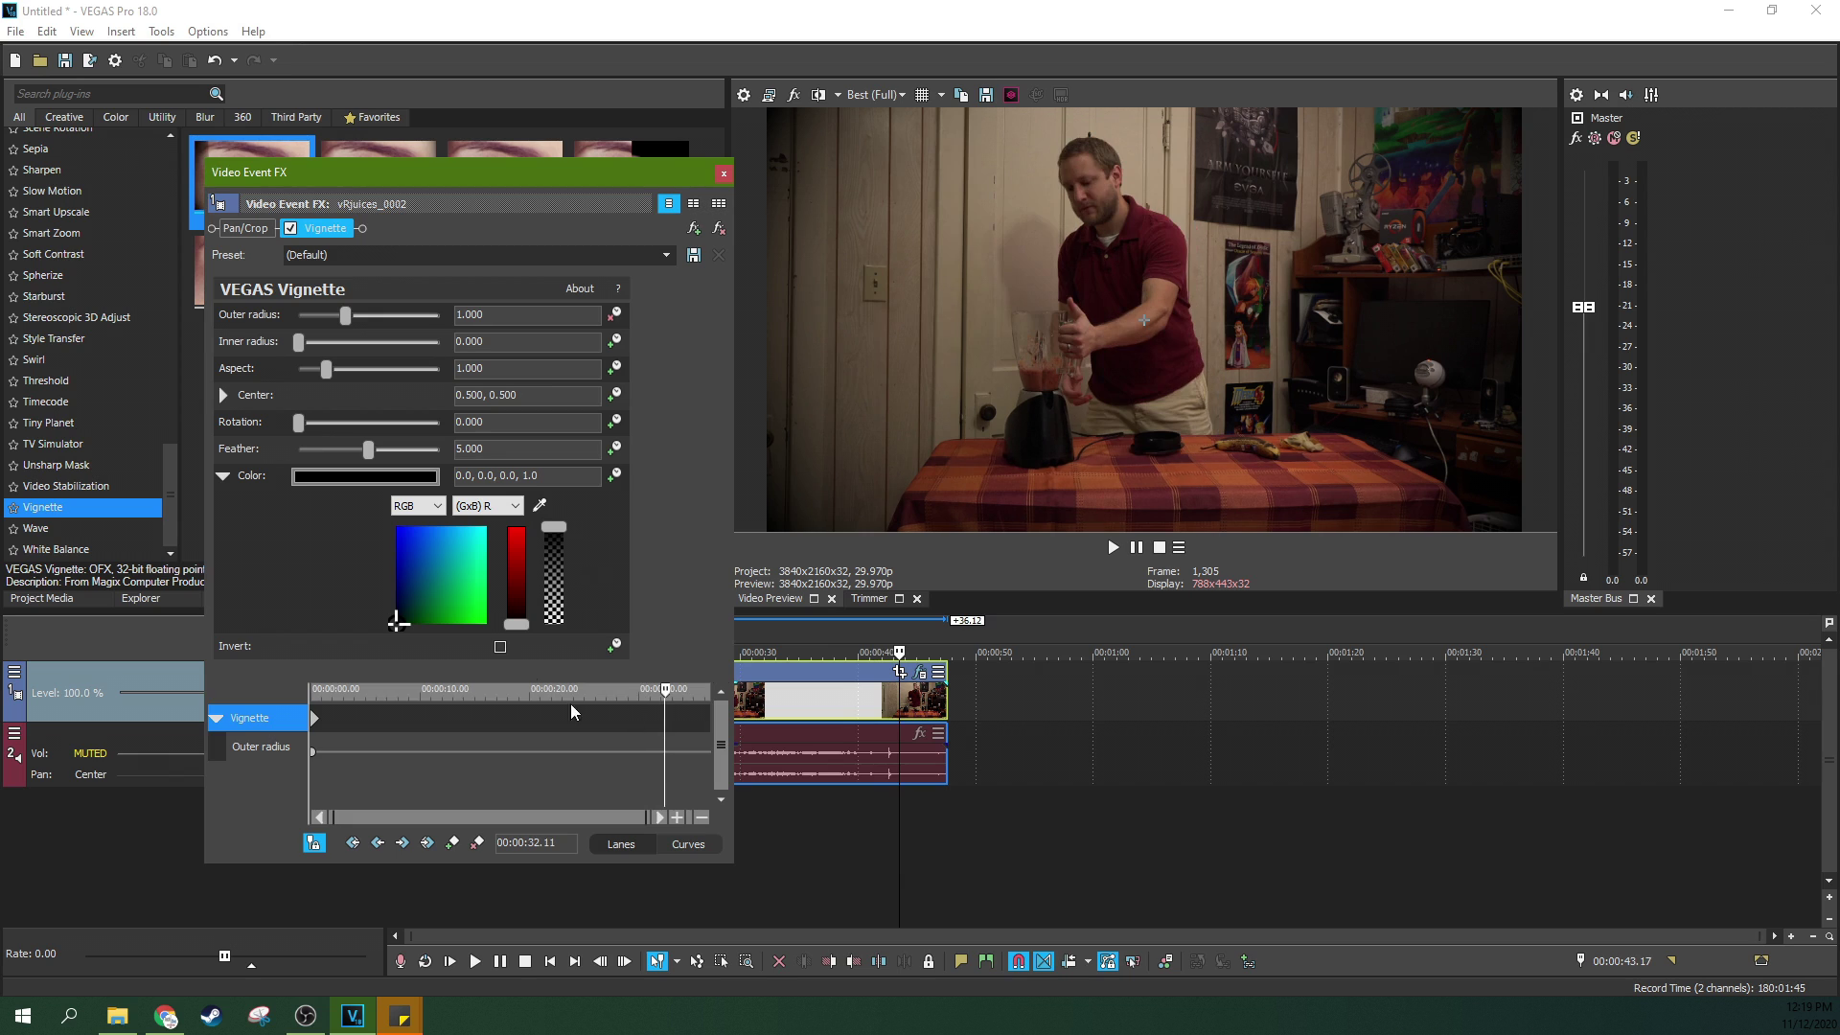
pyautogui.click(684, 718)
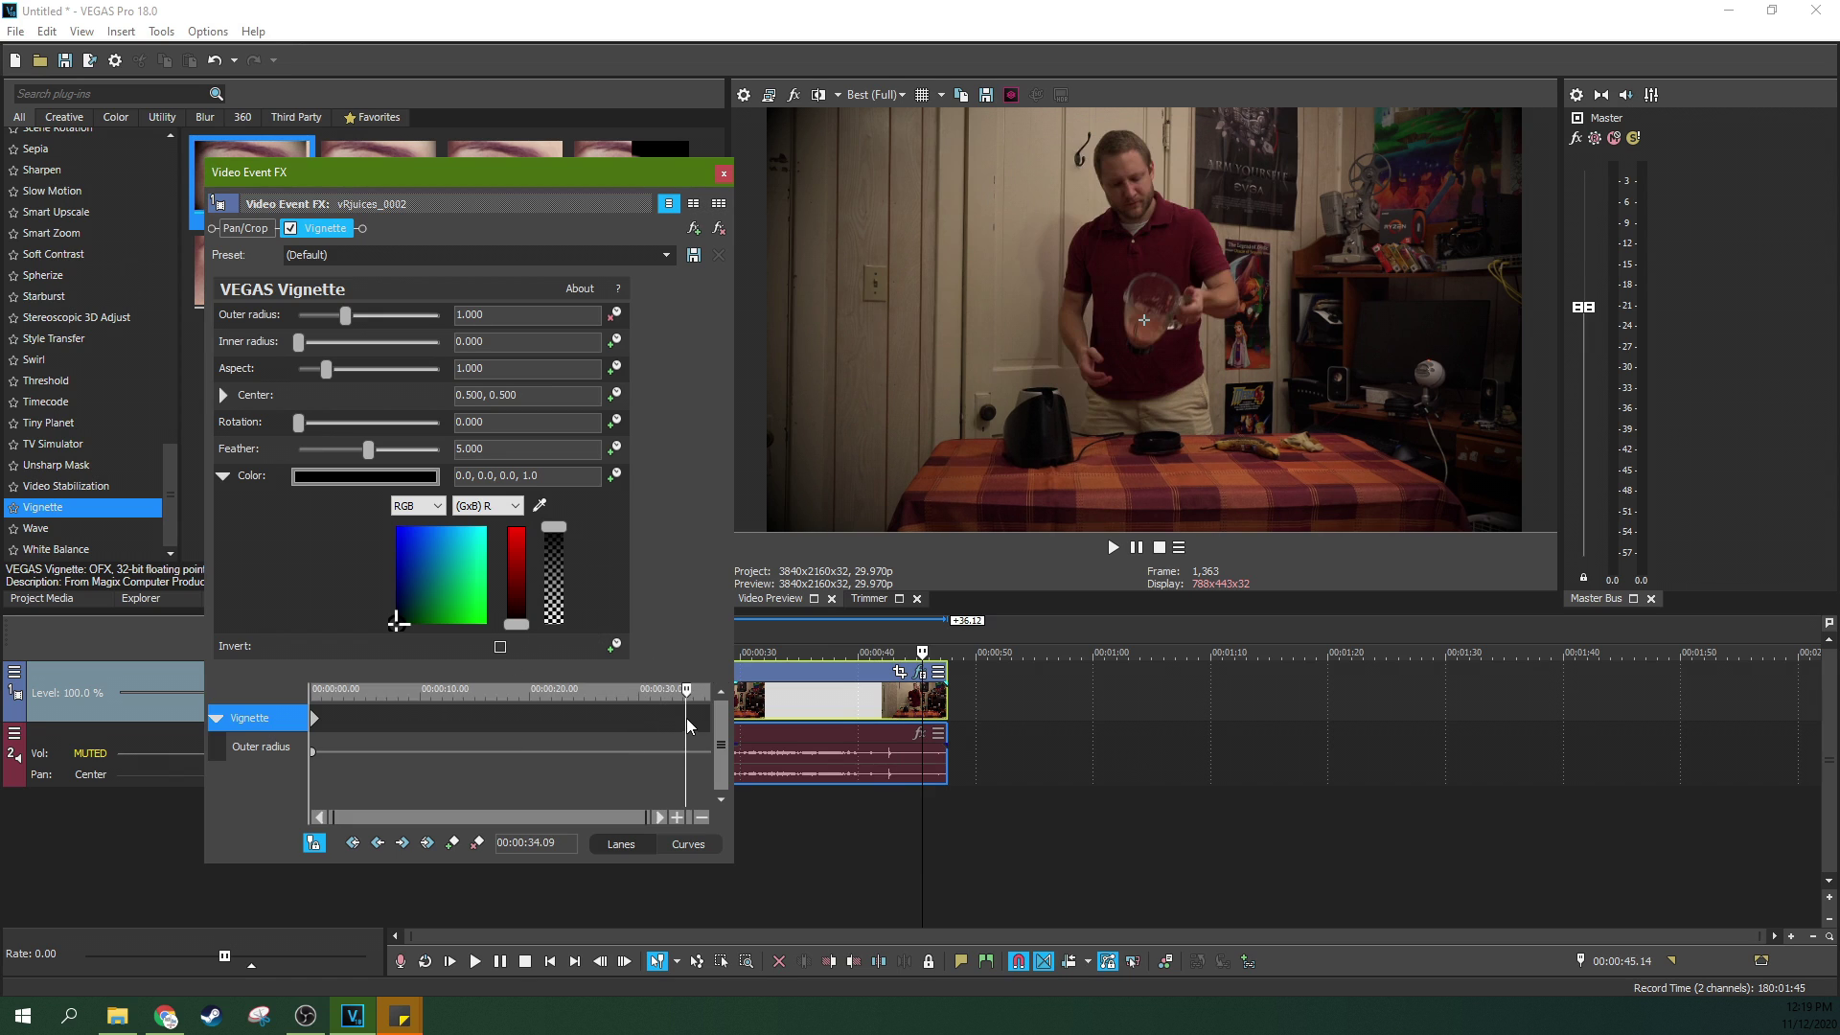
pyautogui.click(699, 715)
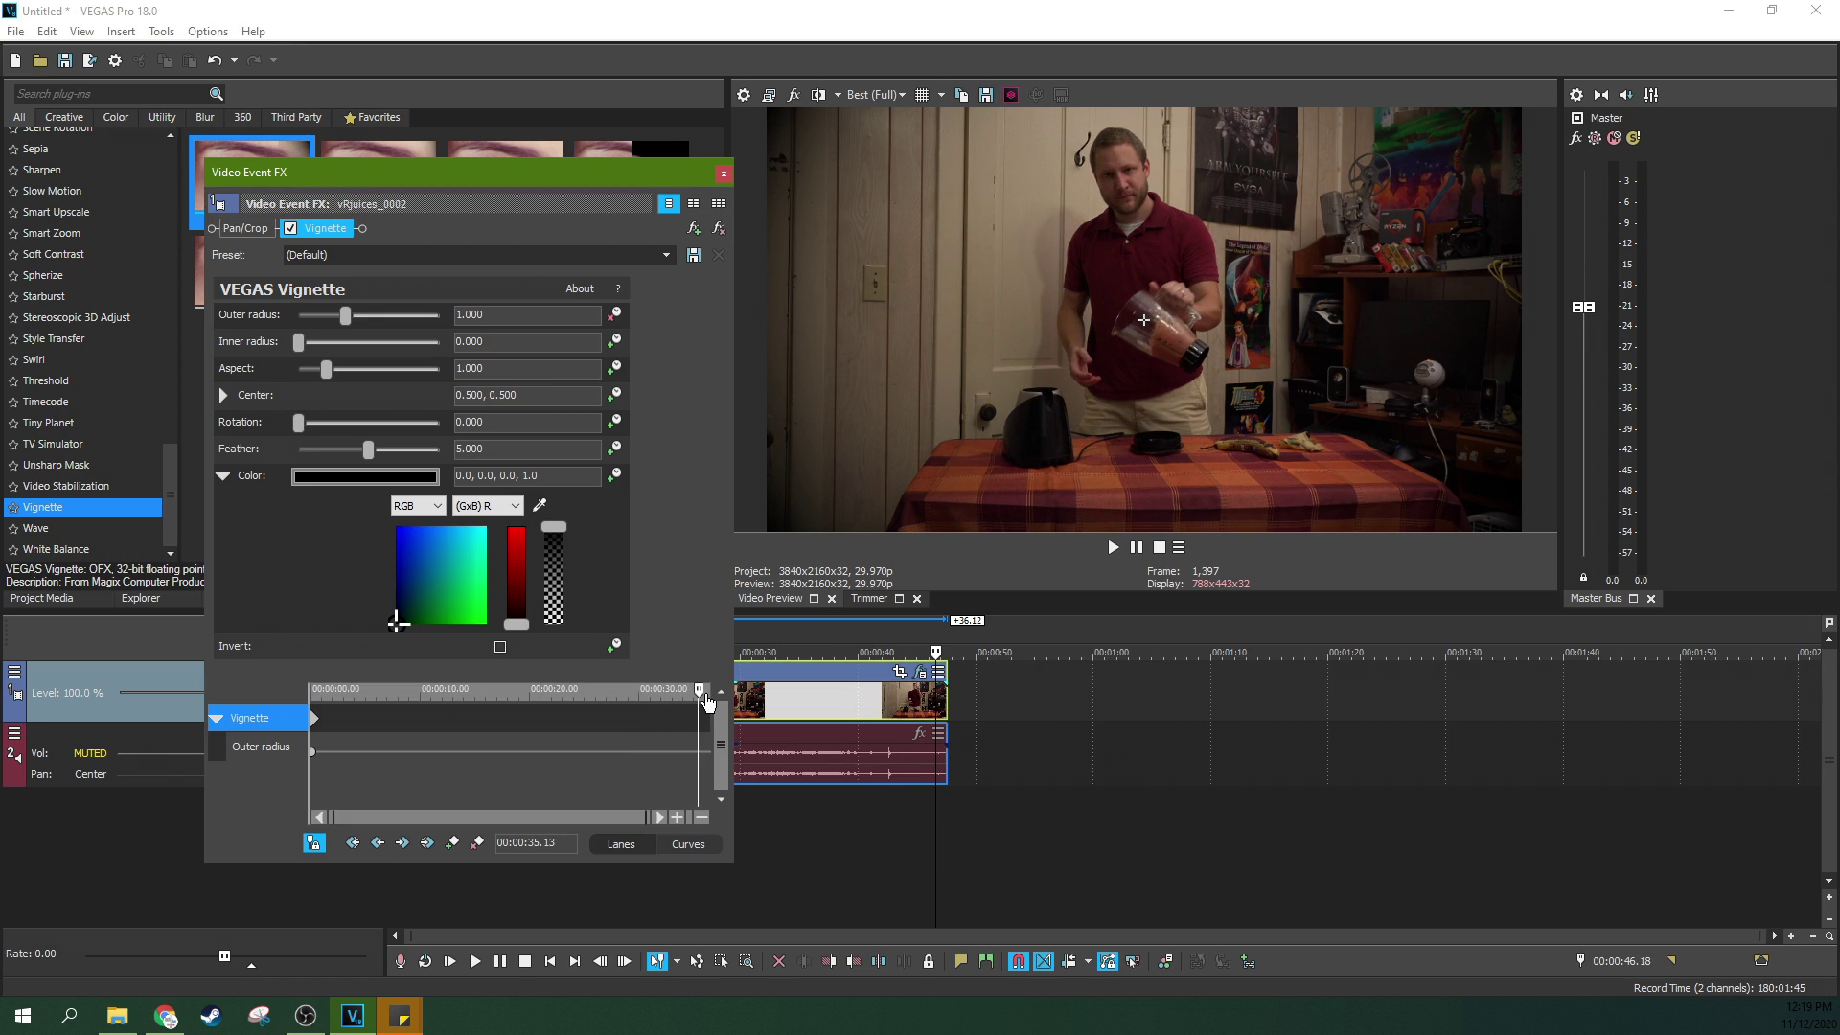
pyautogui.moveTo(699, 696)
pyautogui.mouseDown()
pyautogui.moveTo(360, 702)
pyautogui.moveTo(712, 692)
pyautogui.mouseUp()
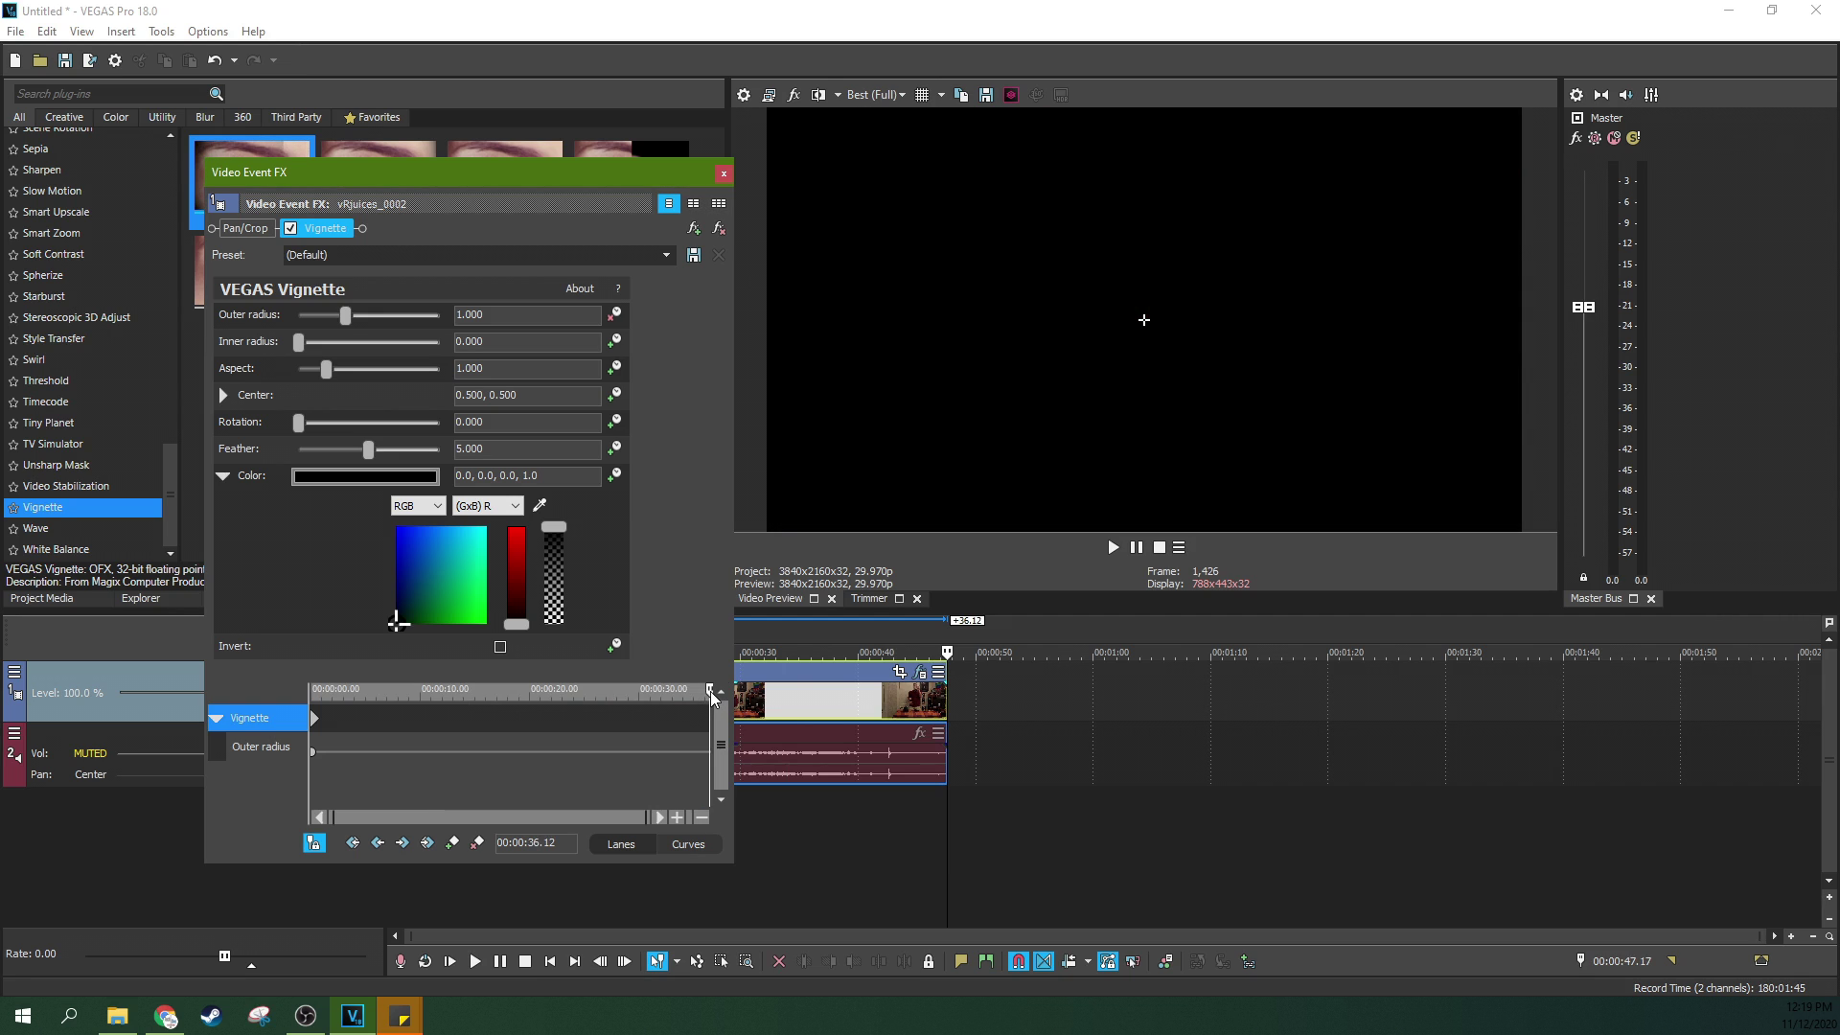
pyautogui.moveTo(711, 692); pyautogui.dragTo(705, 693)
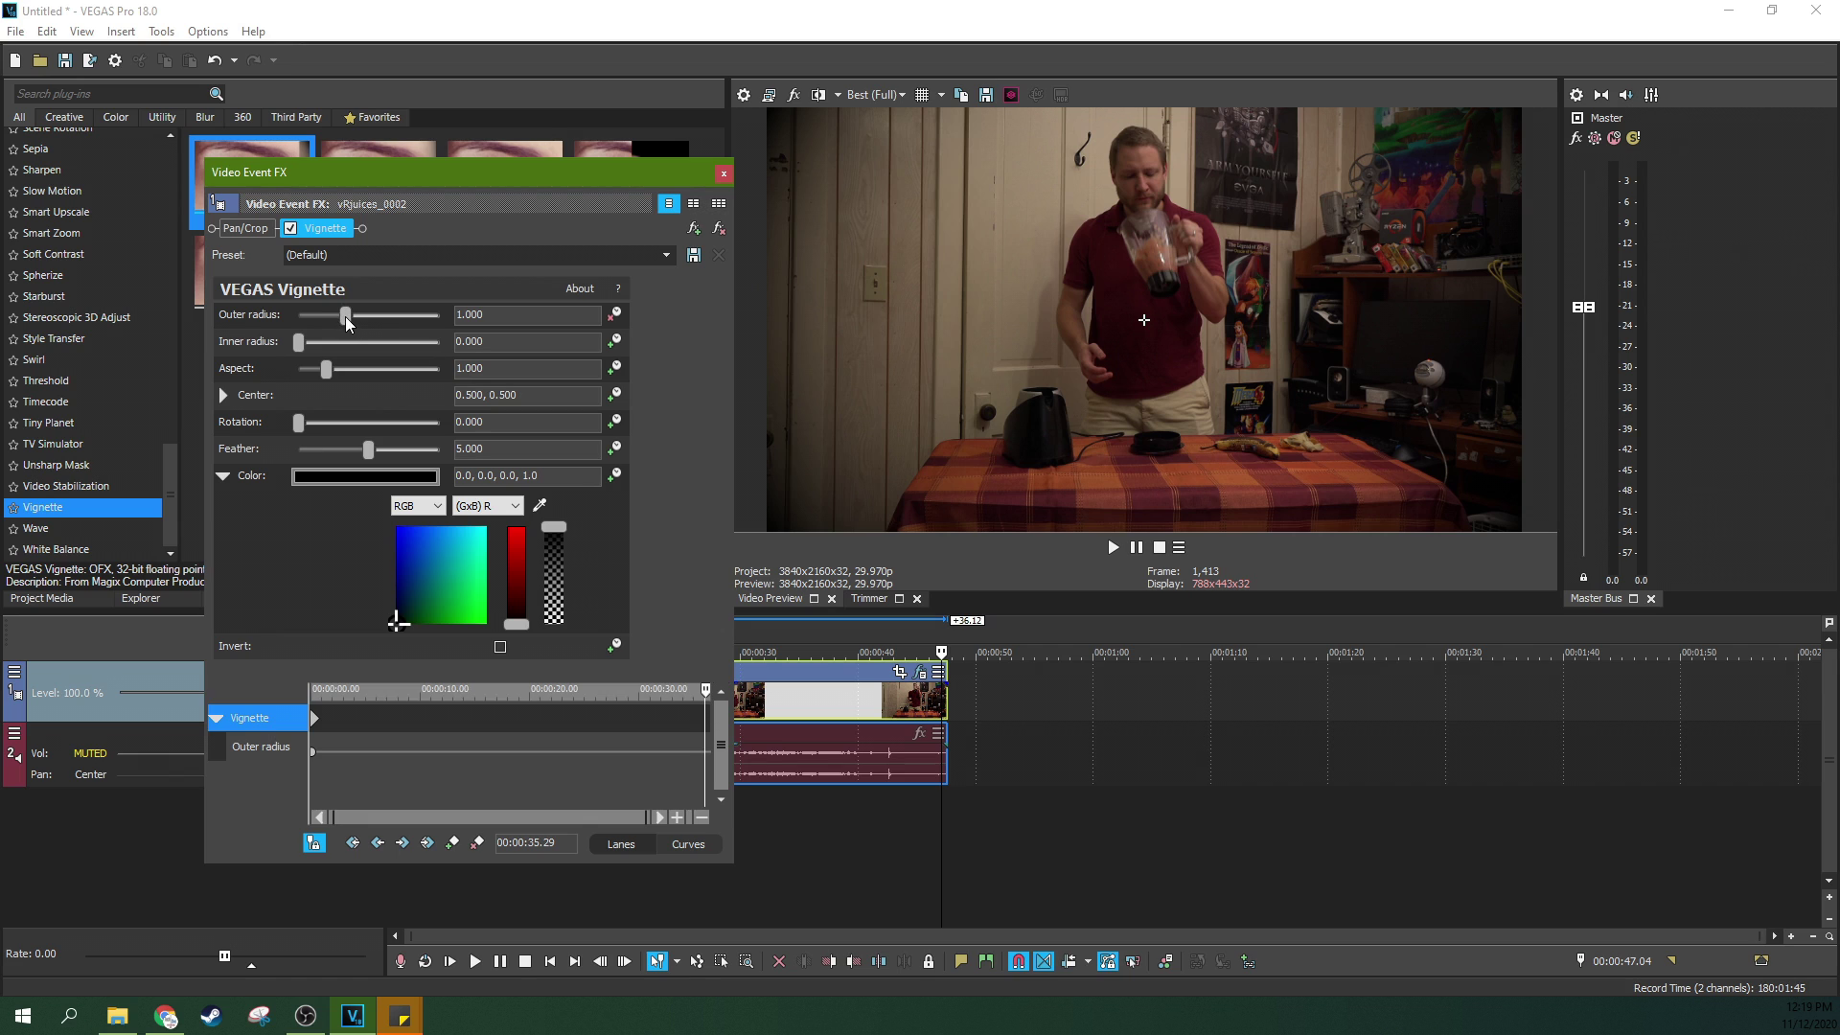
# - Keyframe Outer radius at 0.286 at the clip end so it shrinks from 1.000
pyautogui.moveTo(345, 316)
pyautogui.mouseDown()
pyautogui.moveTo(360, 316)
pyautogui.moveTo(315, 323)
pyautogui.mouseUp()
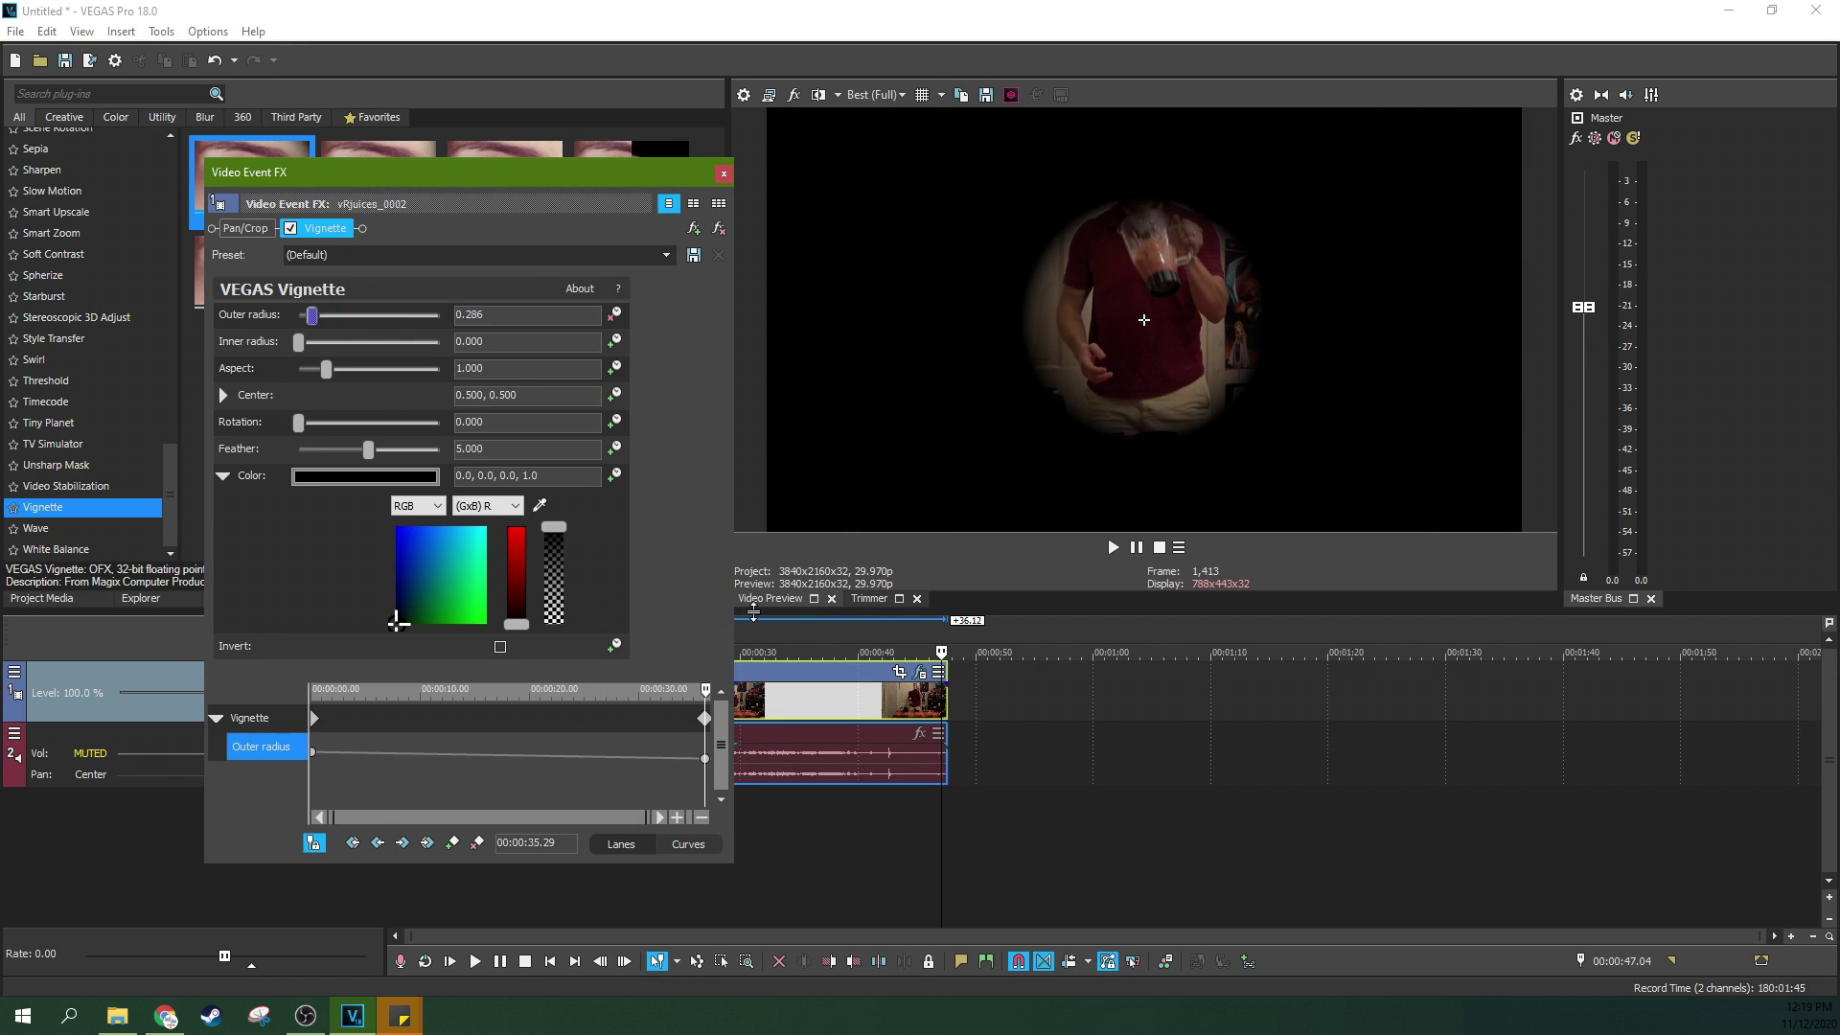
pyautogui.click(761, 740)
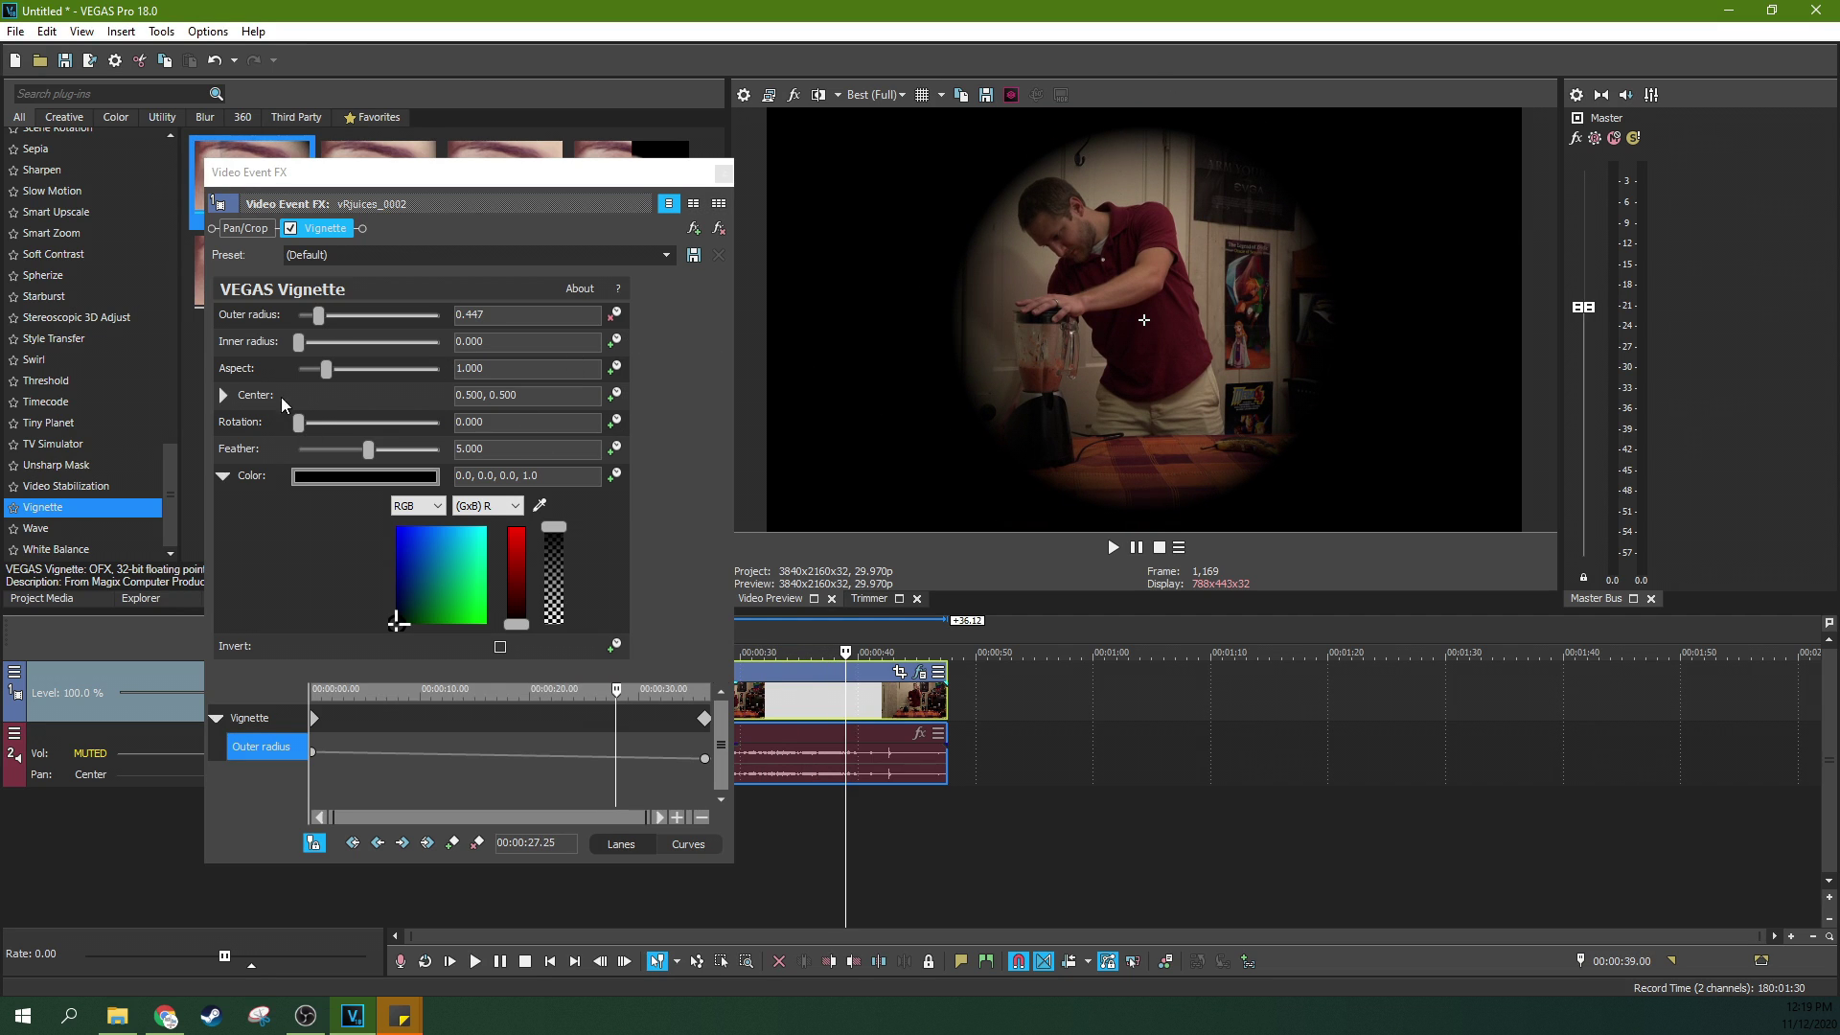
pyautogui.click(613, 396)
pyautogui.click(308, 718)
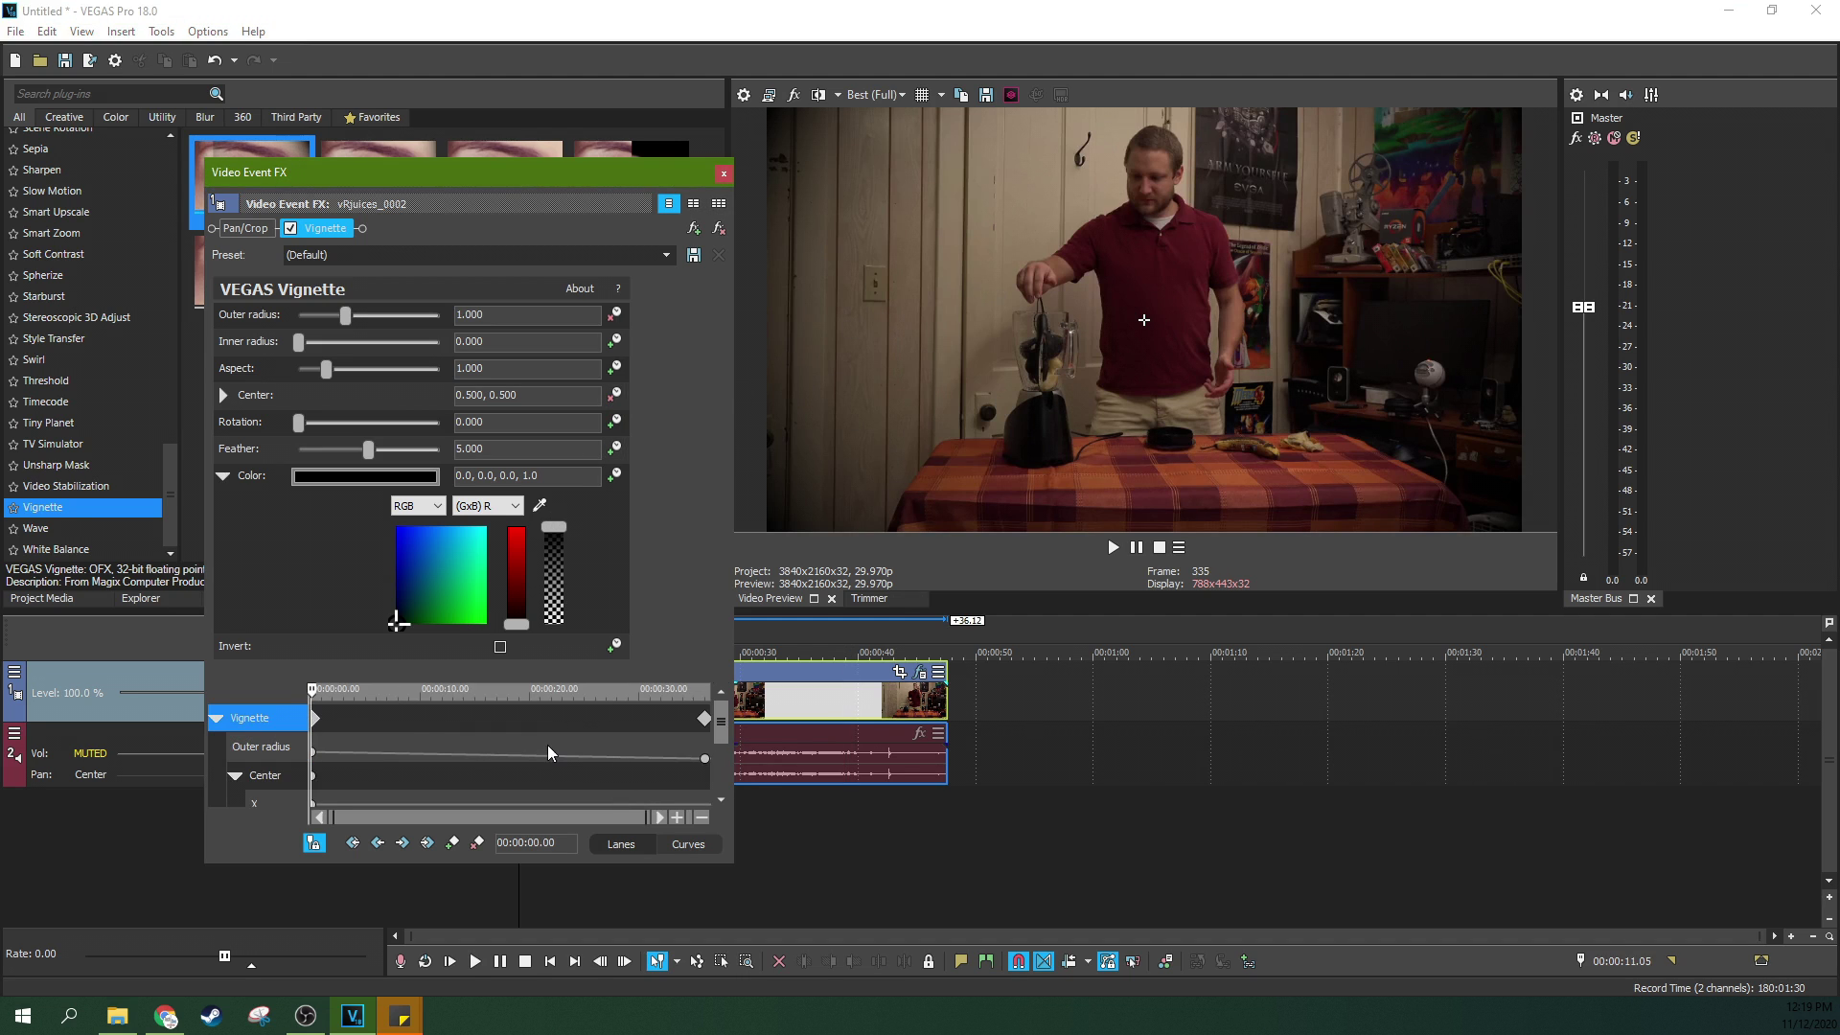
# - Keyframe the vignette centre at 0.500, 0.813 at clip end and play back from about 33 s
pyautogui.click(703, 719)
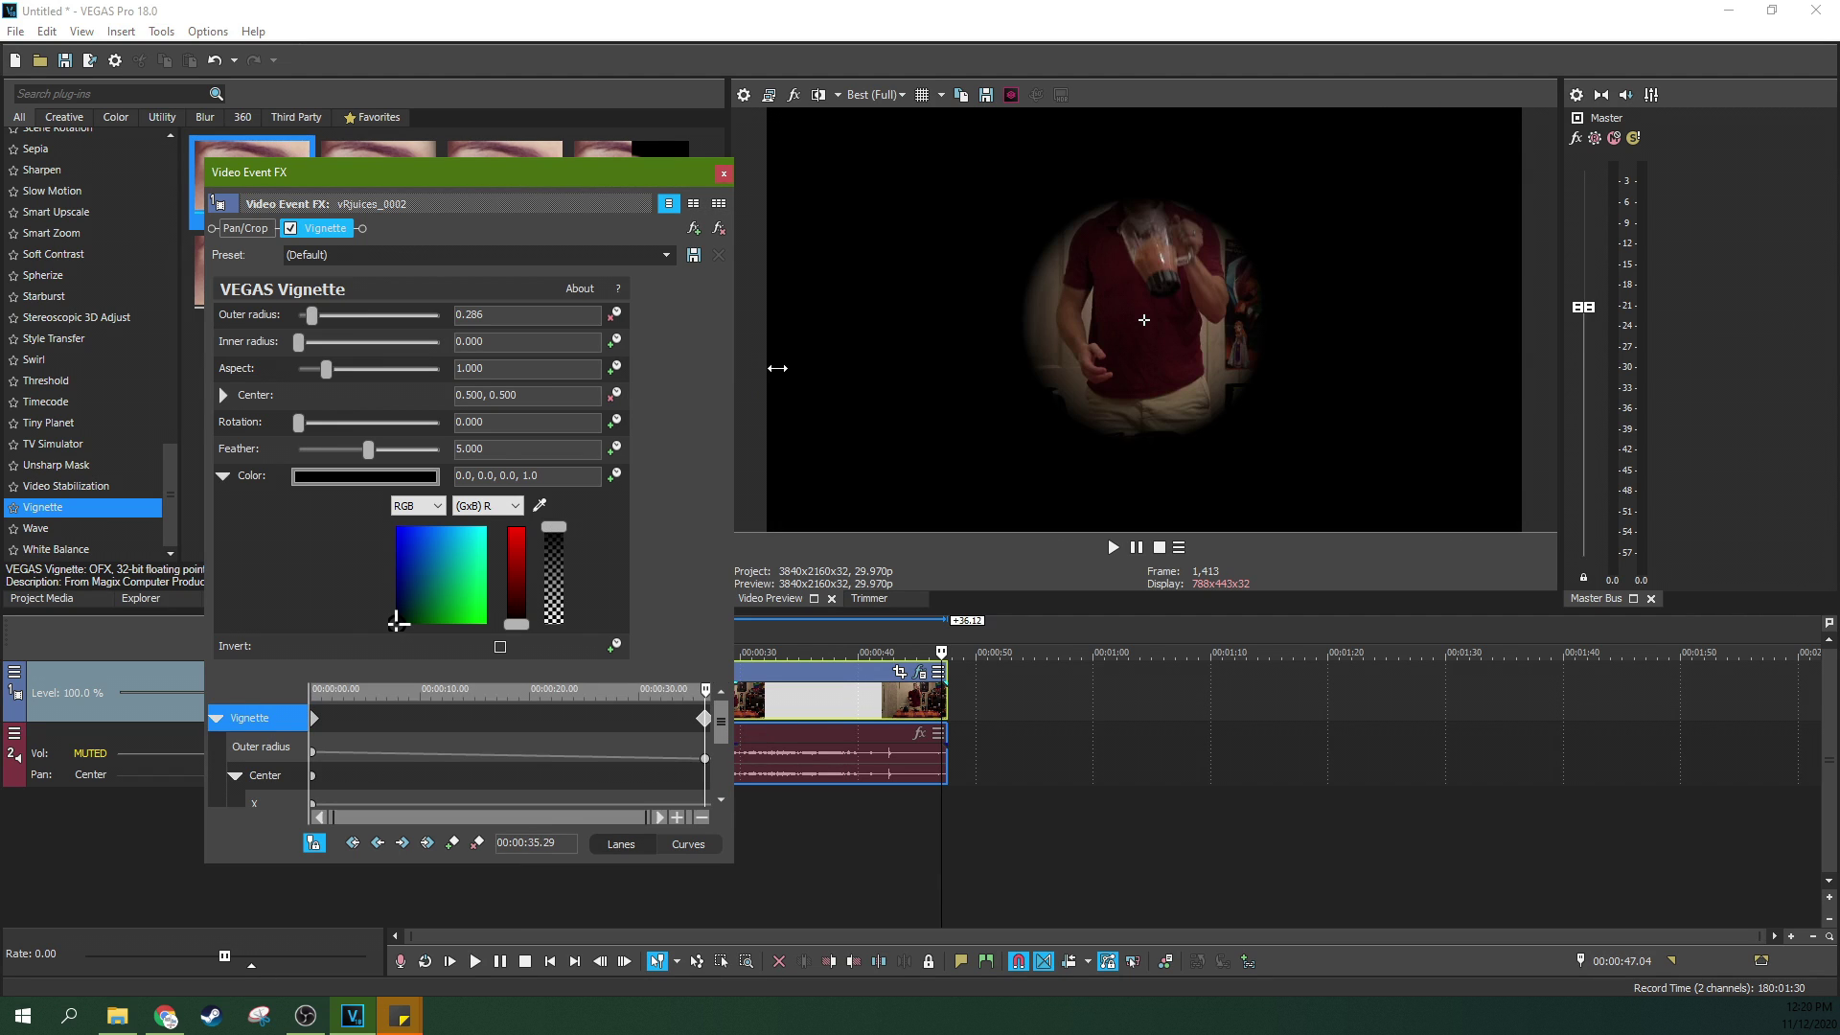
pyautogui.moveTo(1142, 319); pyautogui.dragTo(1144, 189)
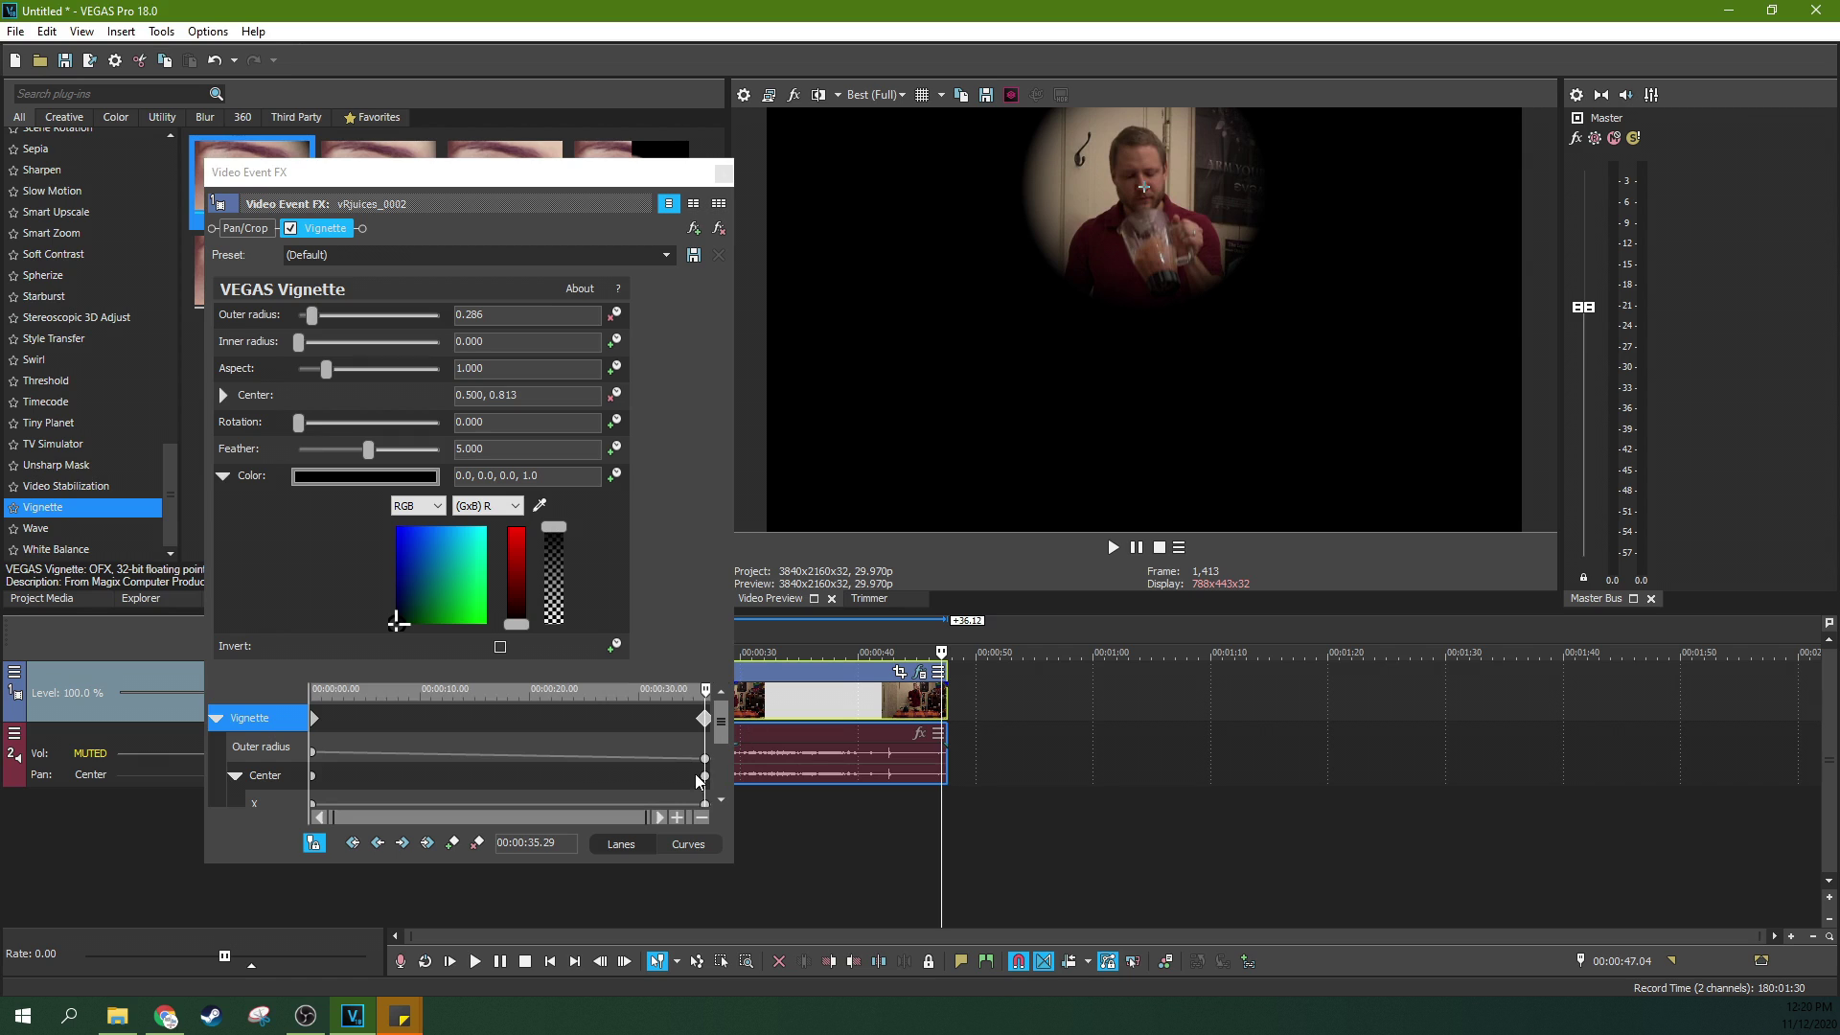
pyautogui.moveTo(716, 732)
pyautogui.mouseDown()
pyautogui.moveTo(717, 767)
pyautogui.moveTo(719, 734)
pyautogui.mouseUp()
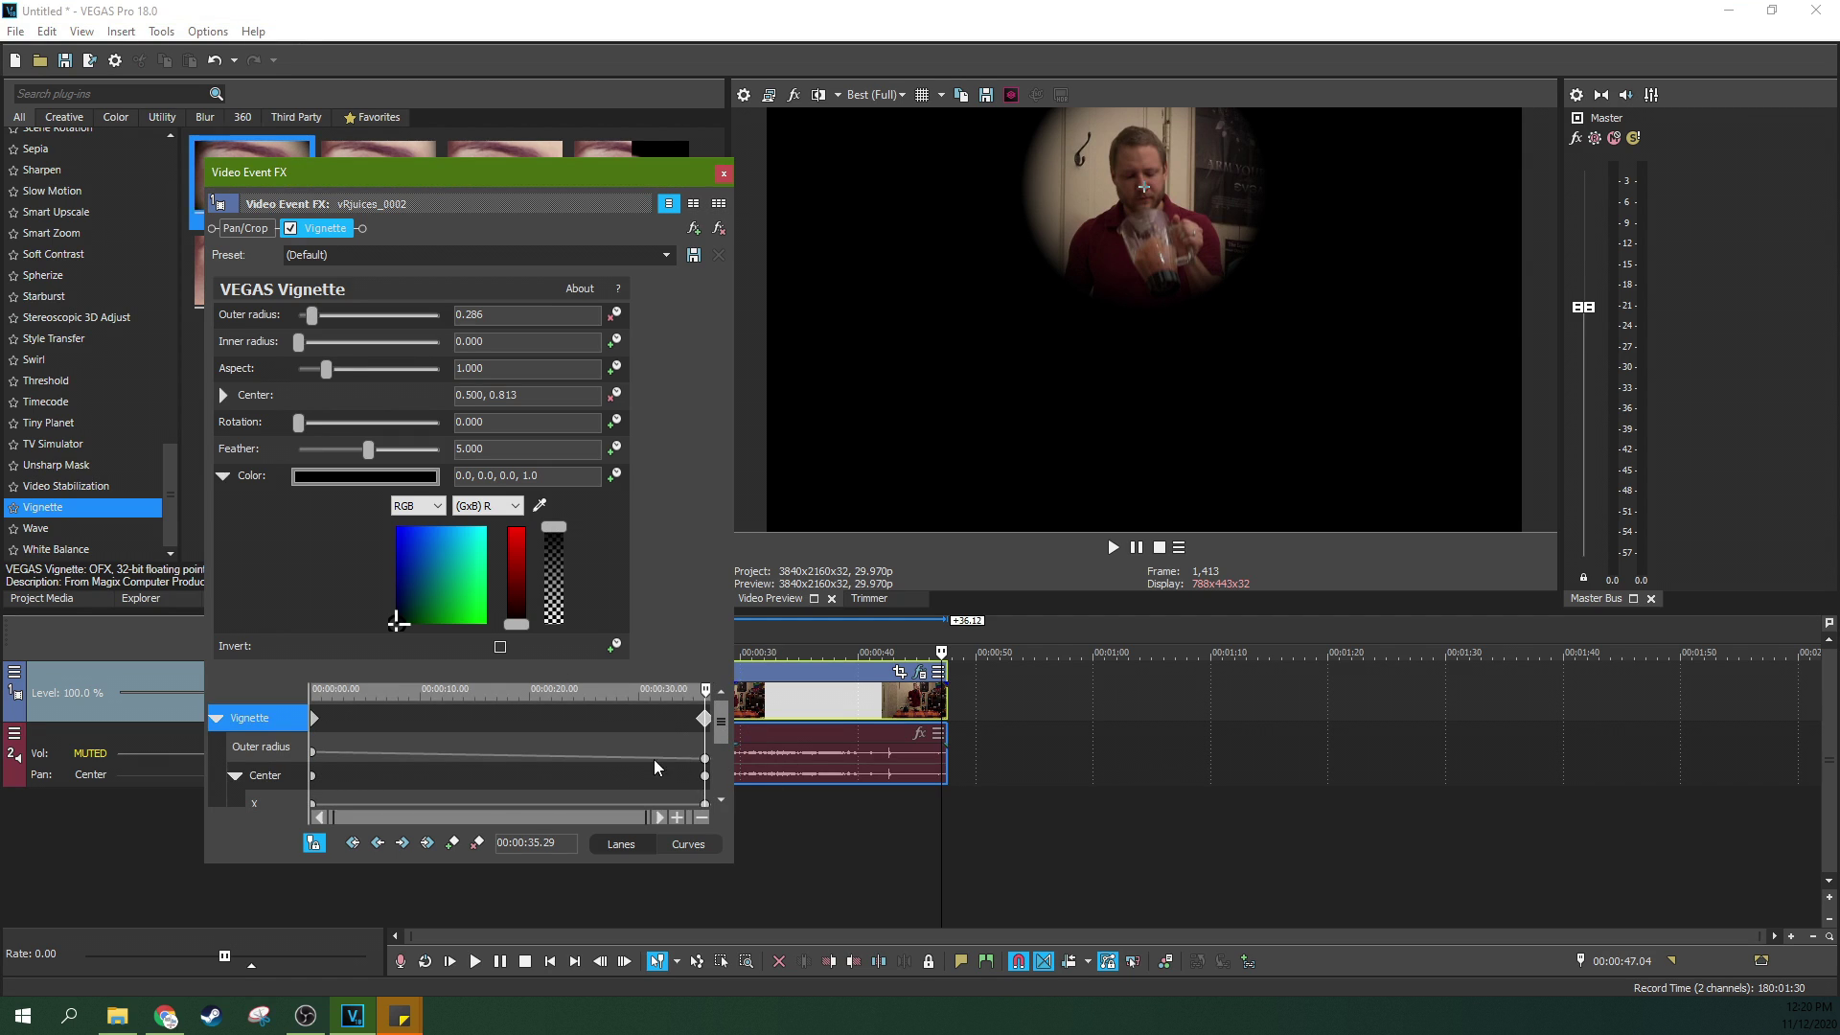
pyautogui.click(778, 710)
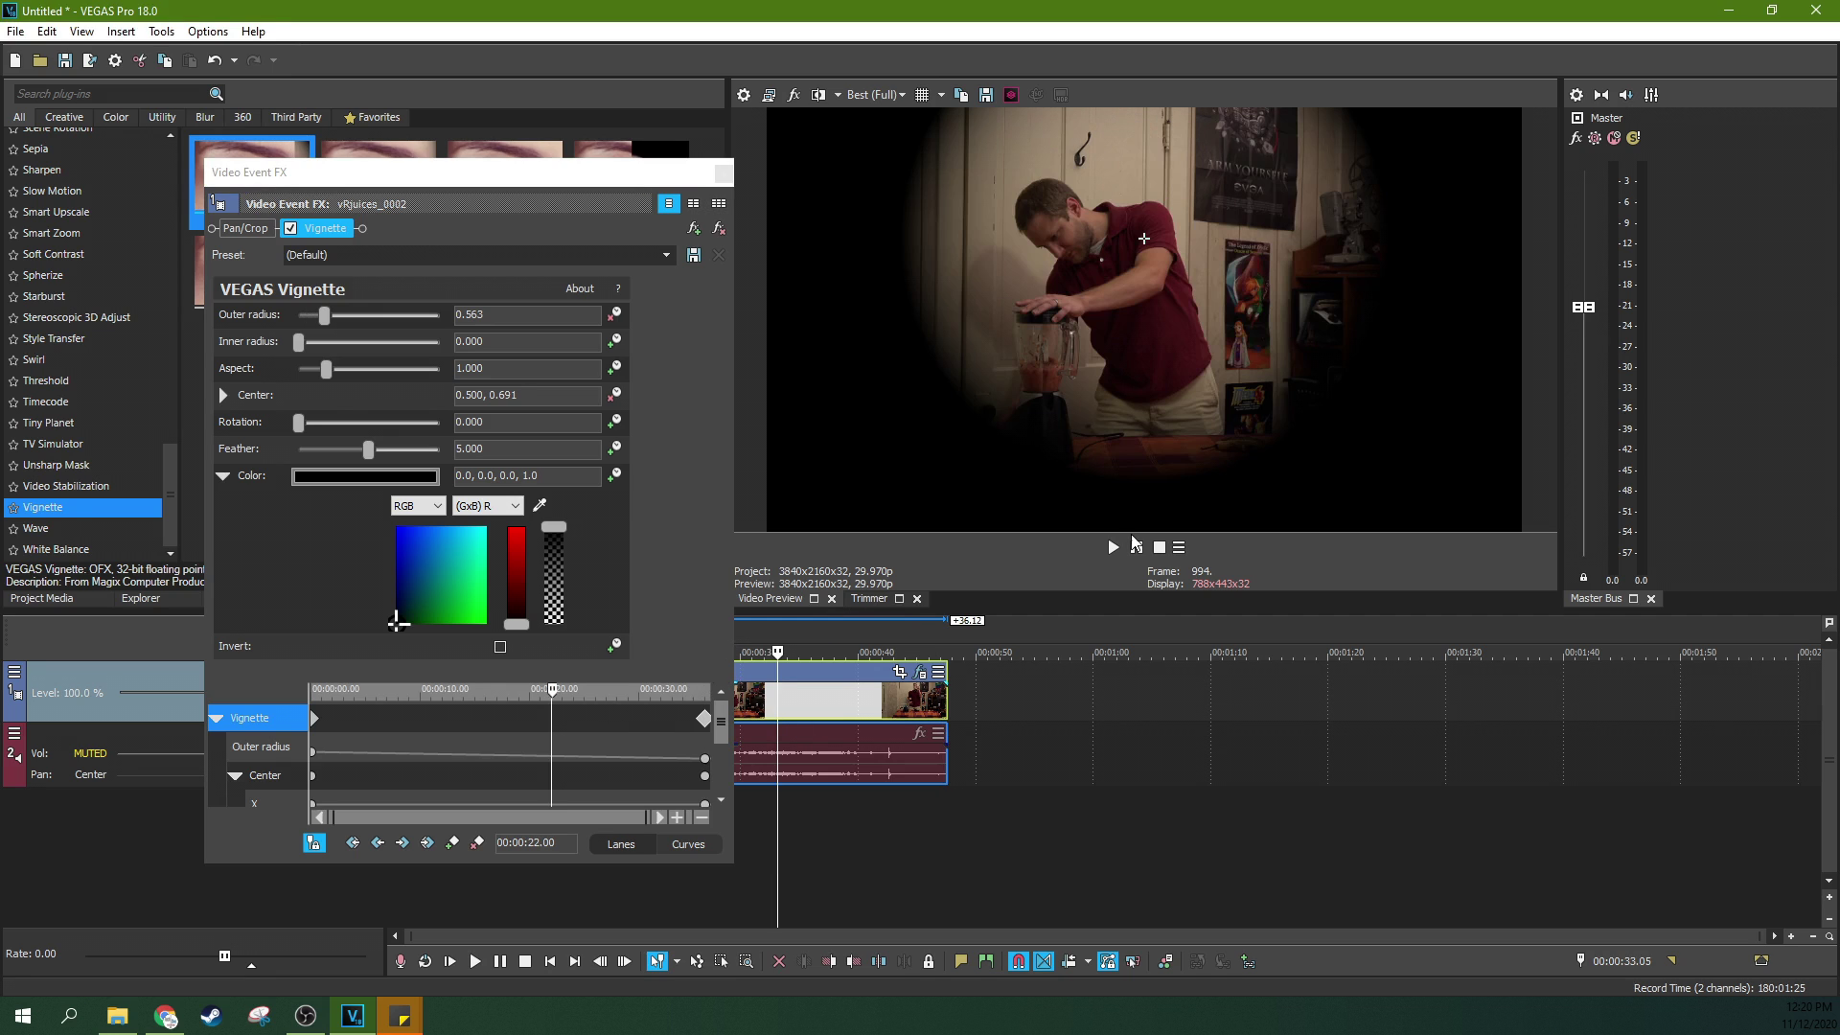
pyautogui.press('space')
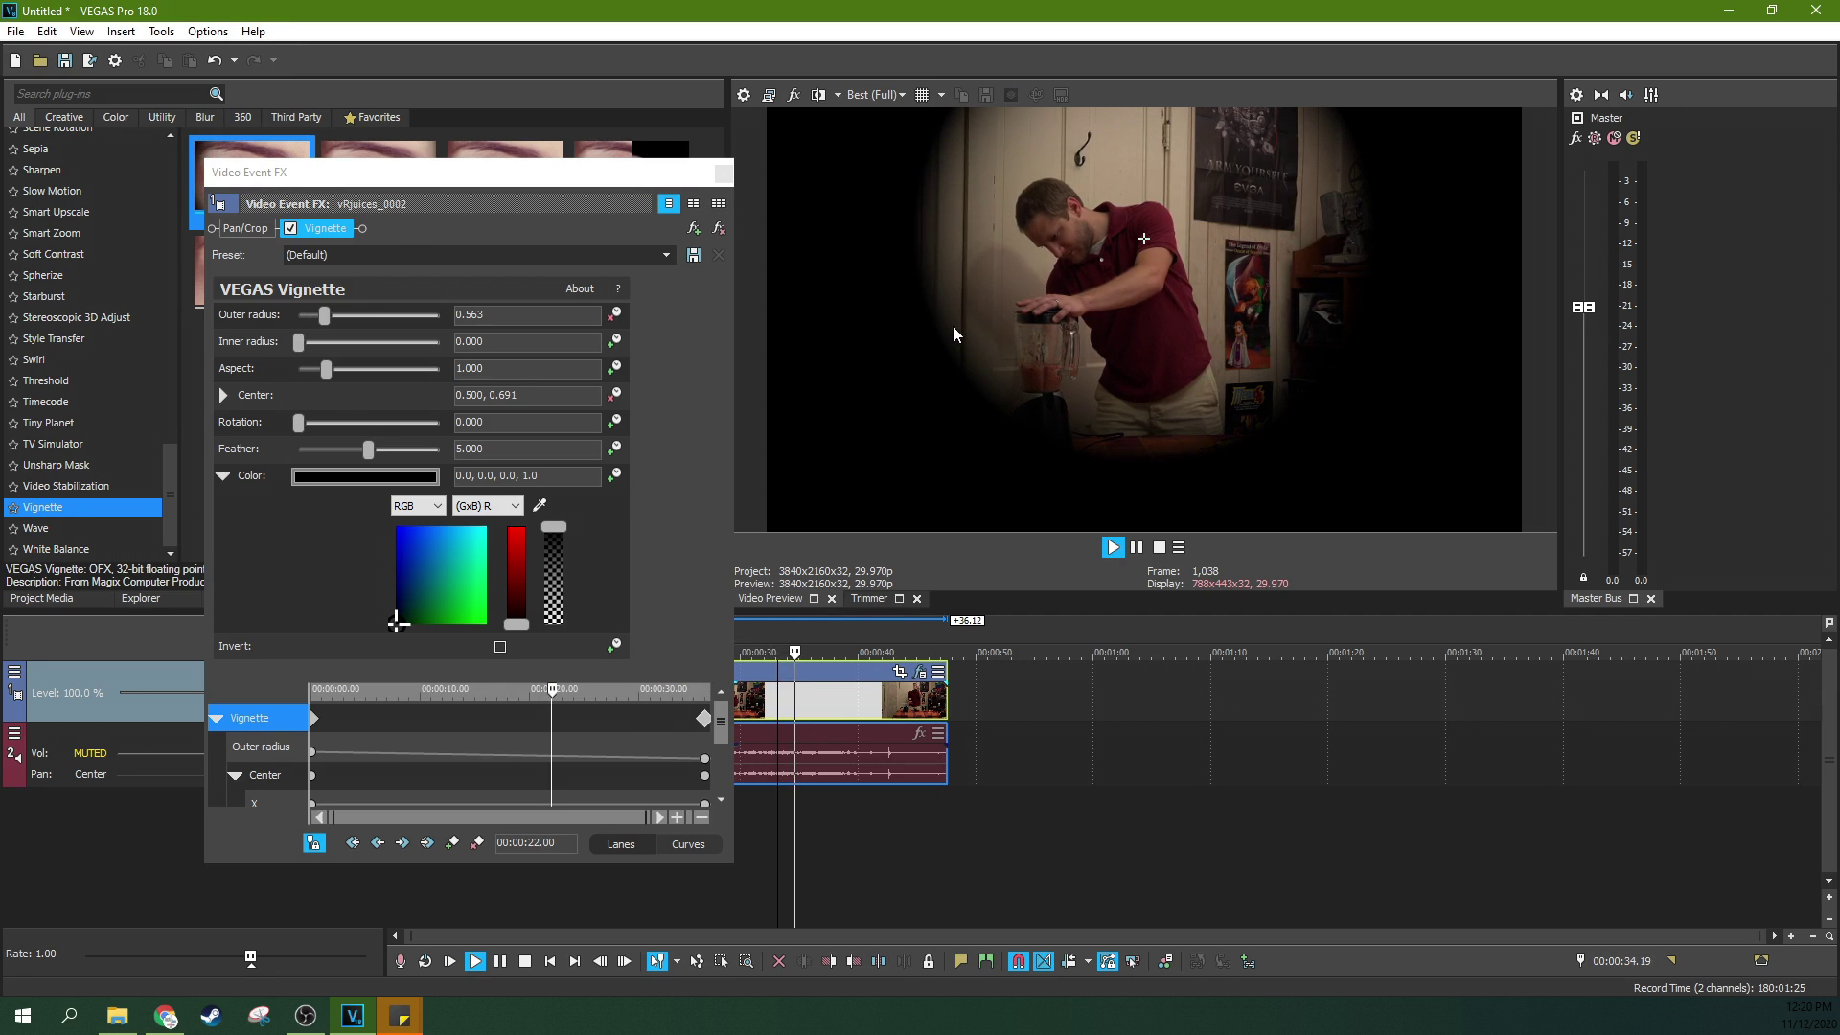
# - Move the Video Event FX window right to uncover the track headers while replaying from 22 s
pyautogui.moveTo(602, 171); pyautogui.dragTo(455, 151)
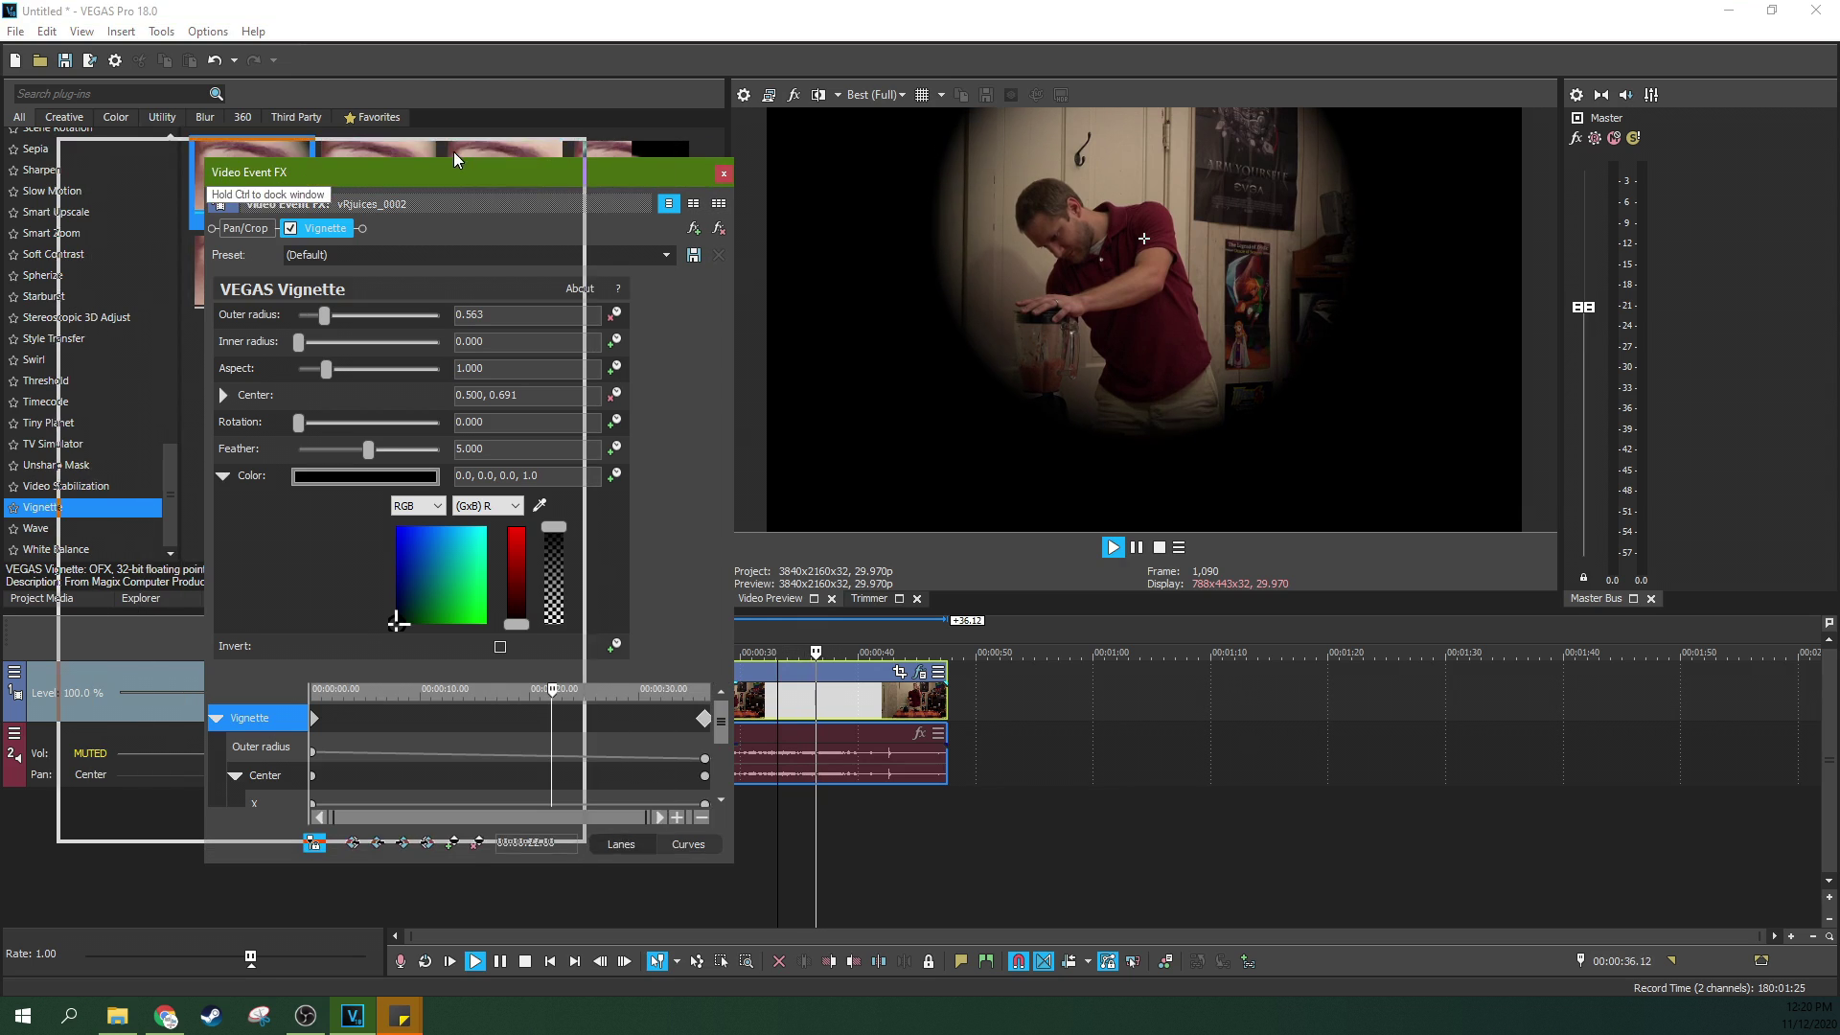
pyautogui.click(652, 712)
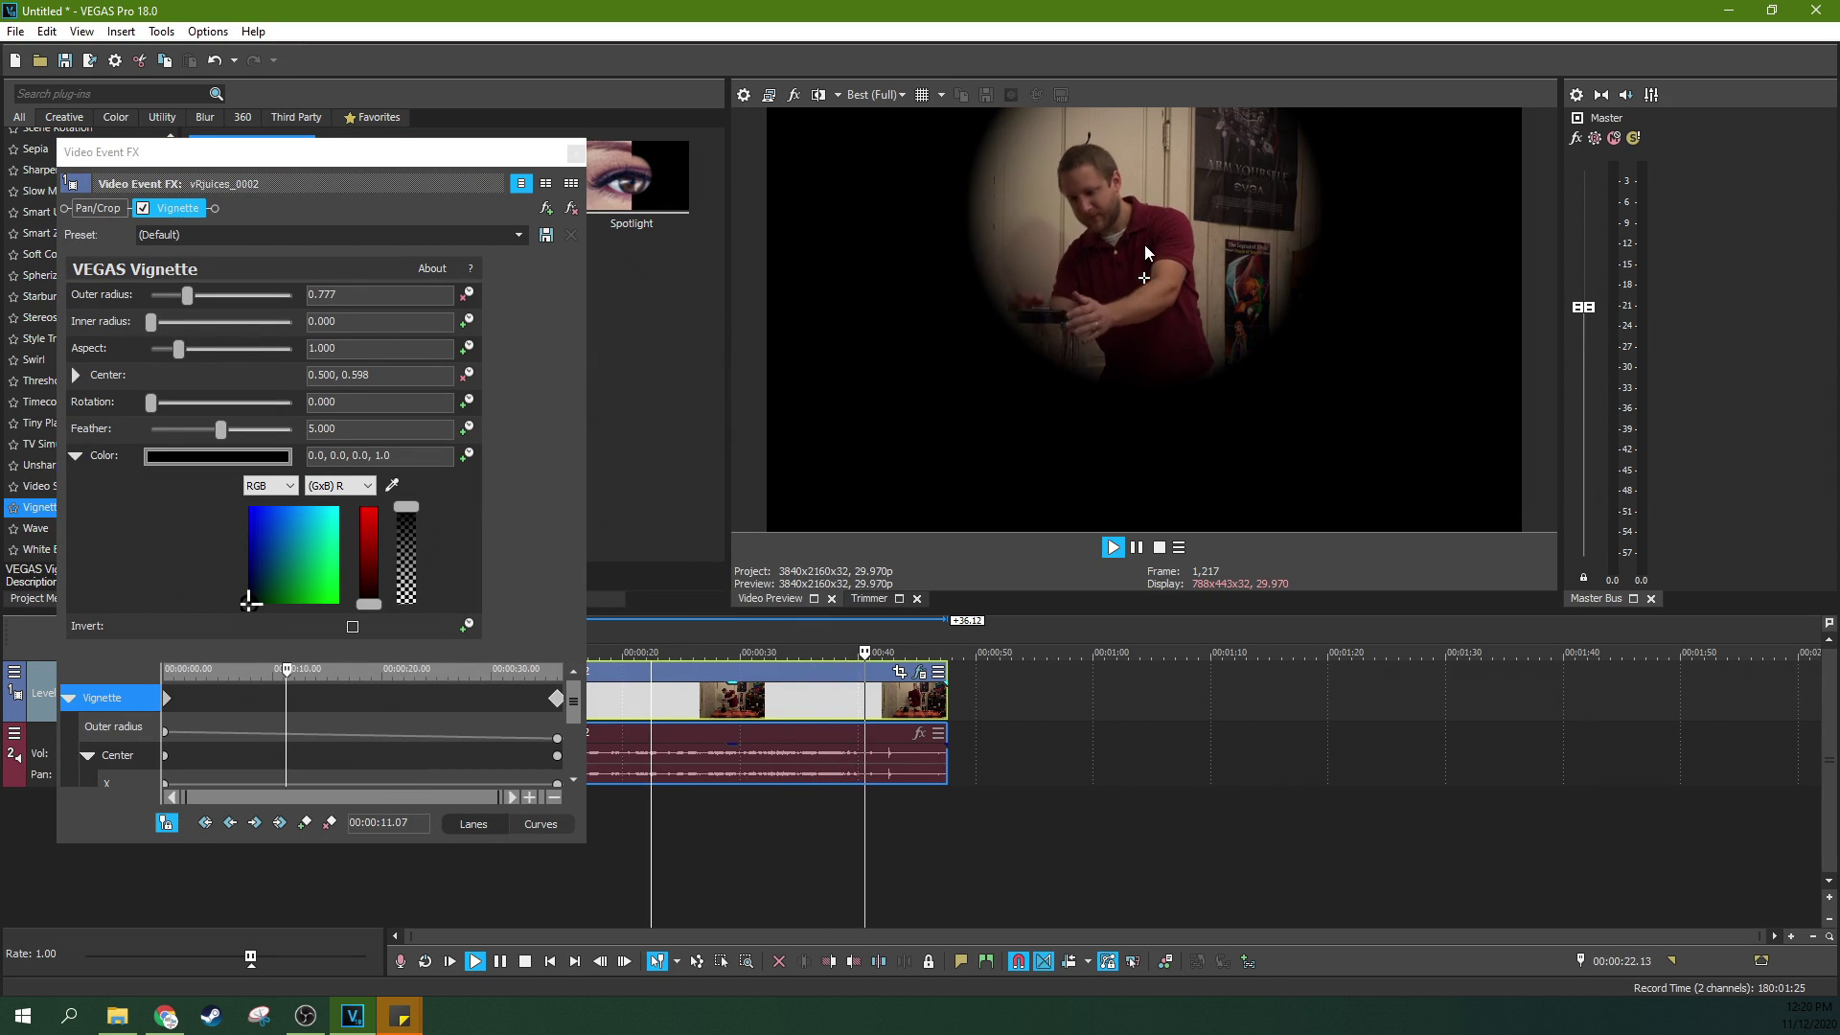
pyautogui.moveTo(405, 163); pyautogui.dragTo(693, 182)
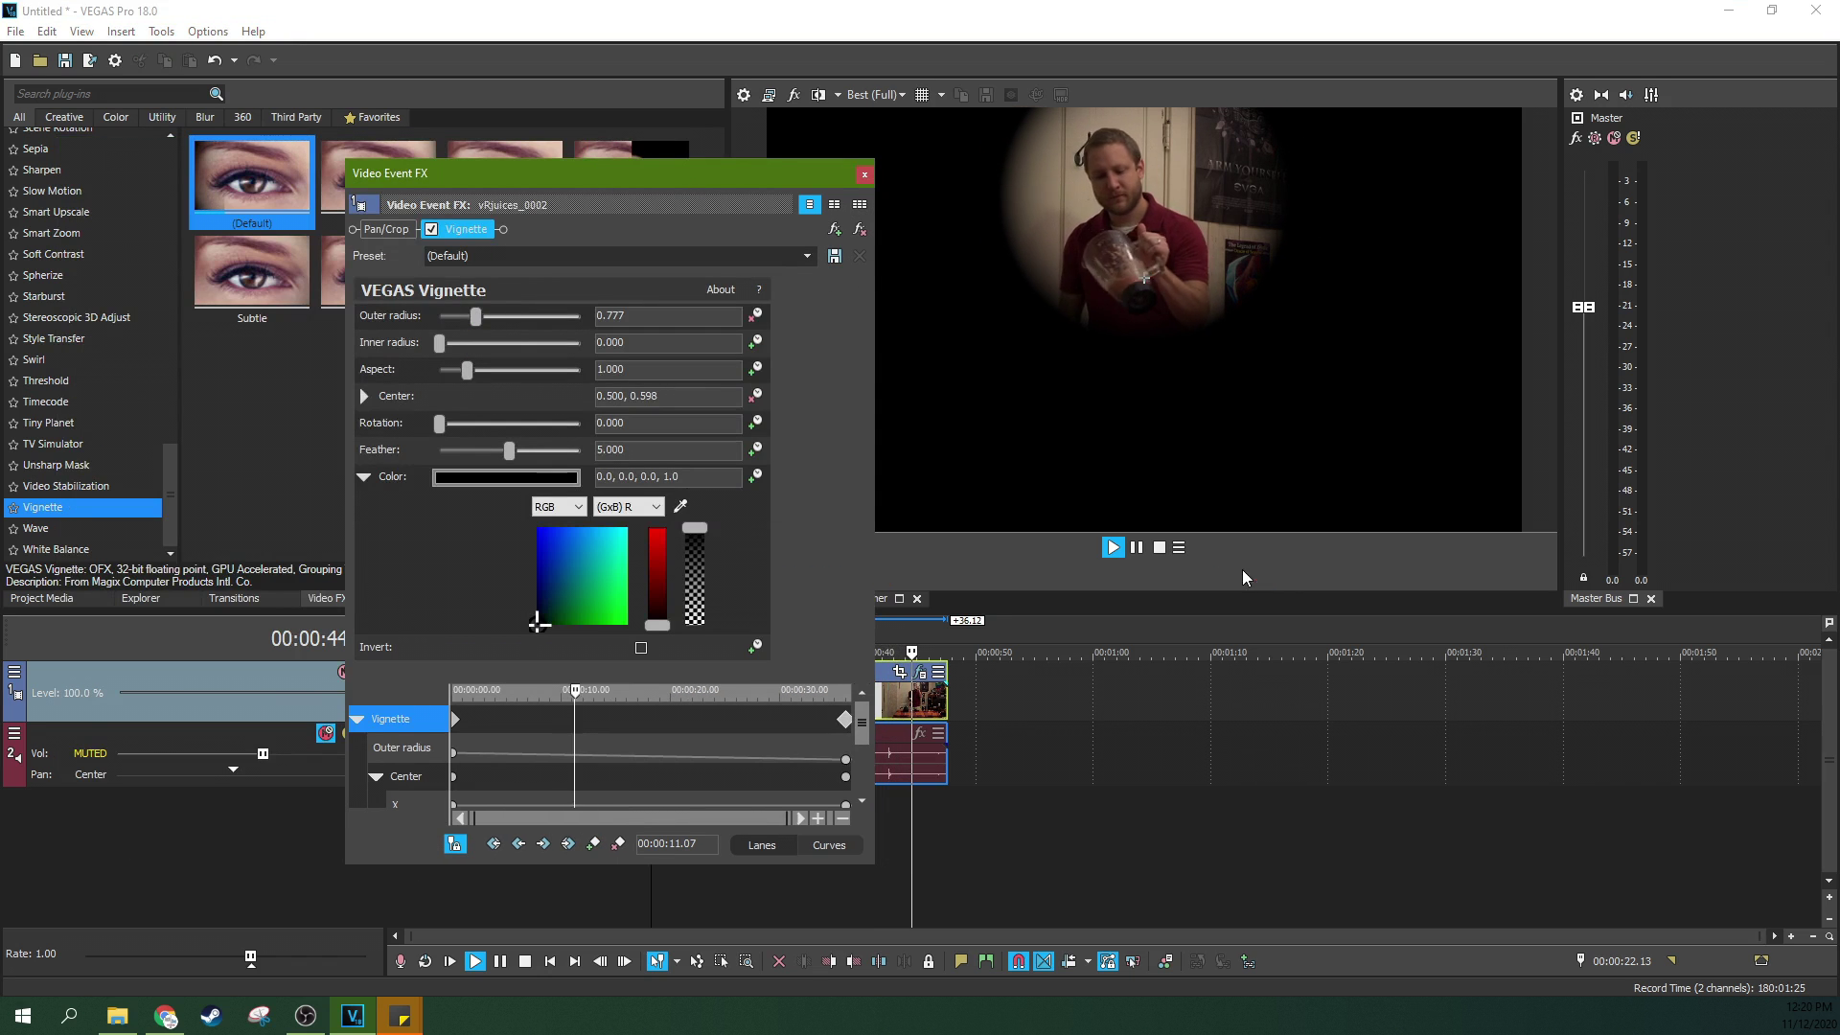
pyautogui.press('space')
# - Remove Vignette, search 'cookie' and apply the Default Cookie Cutter preset to the clip
pyautogui.click(859, 229)
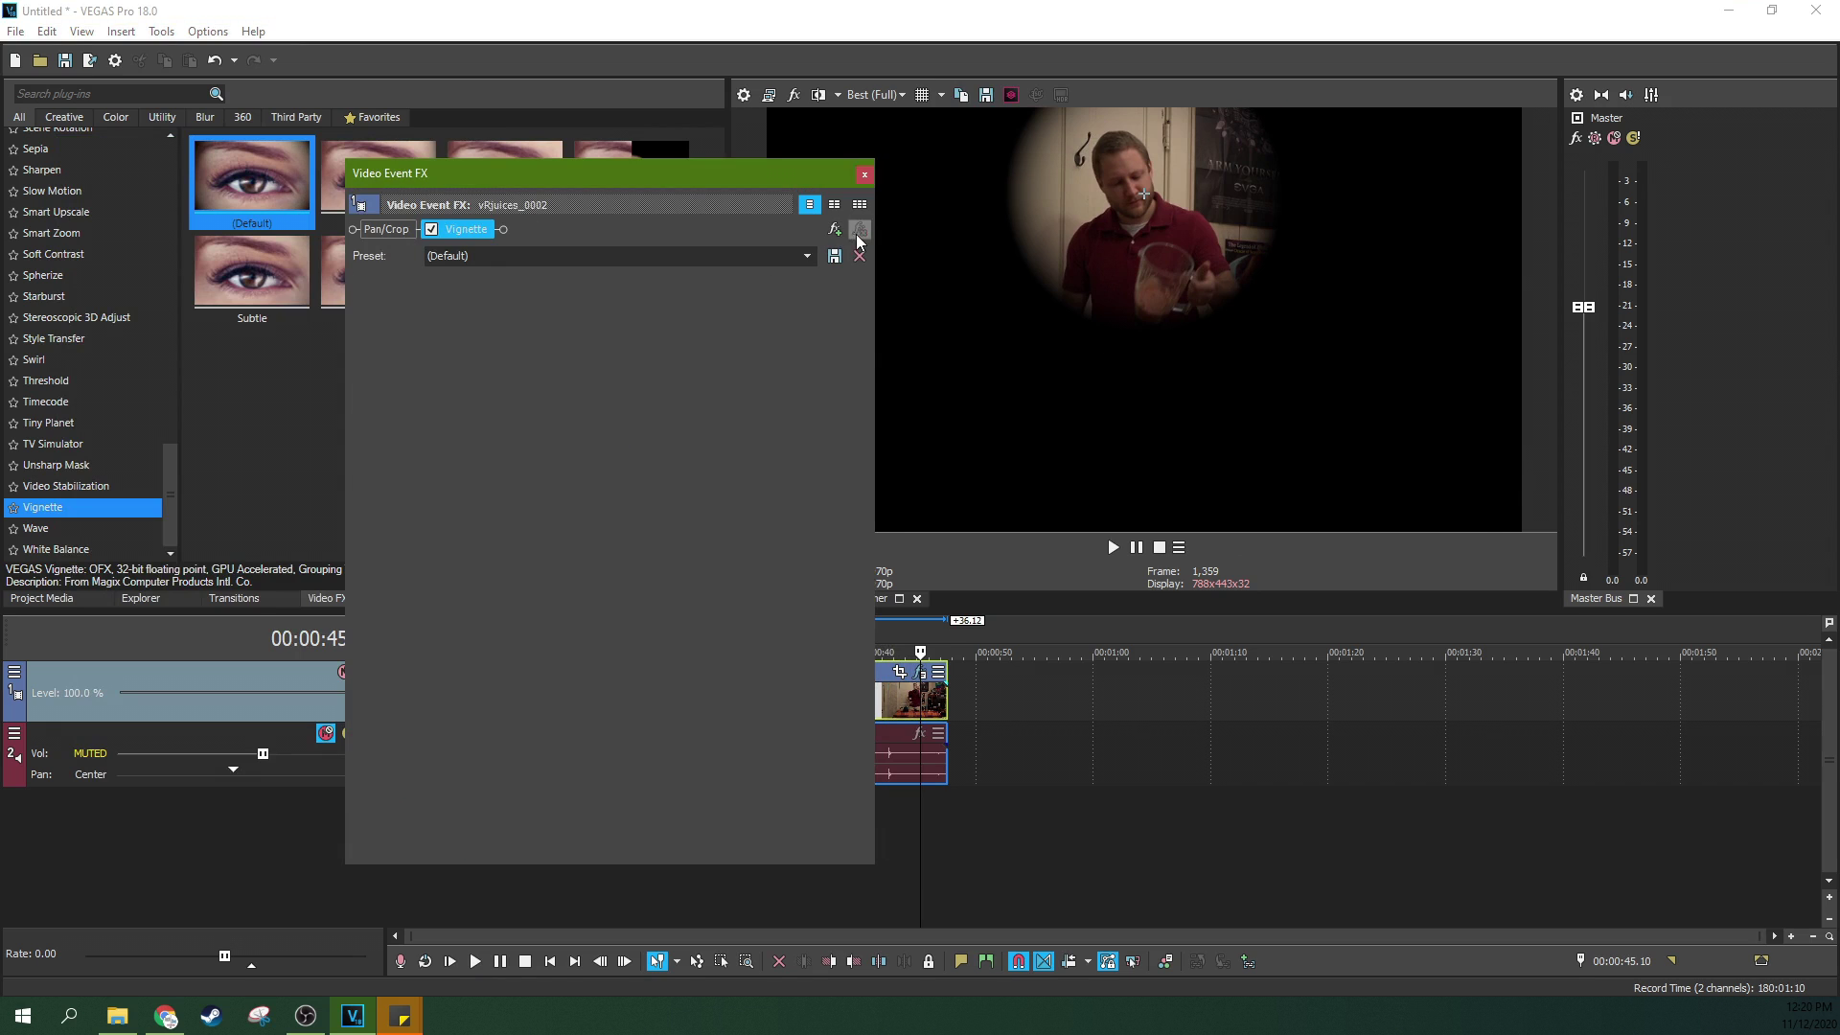
pyautogui.click(865, 176)
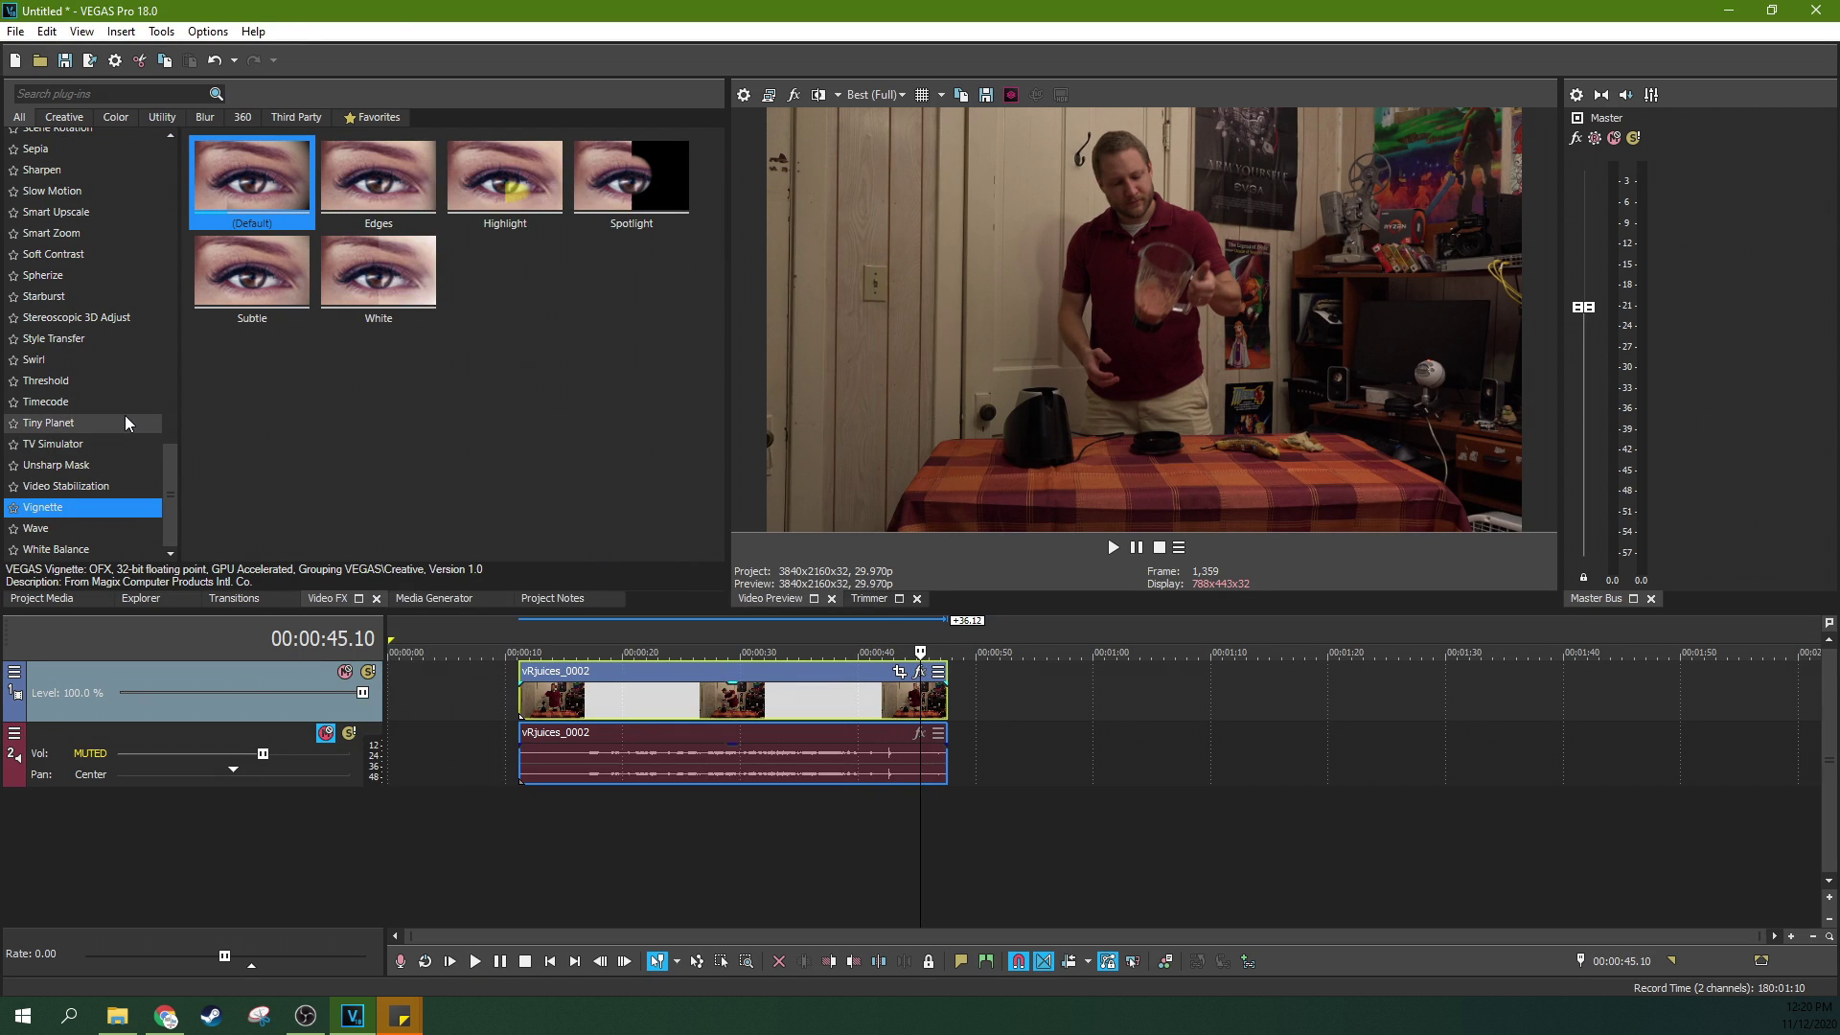
pyautogui.click(101, 96)
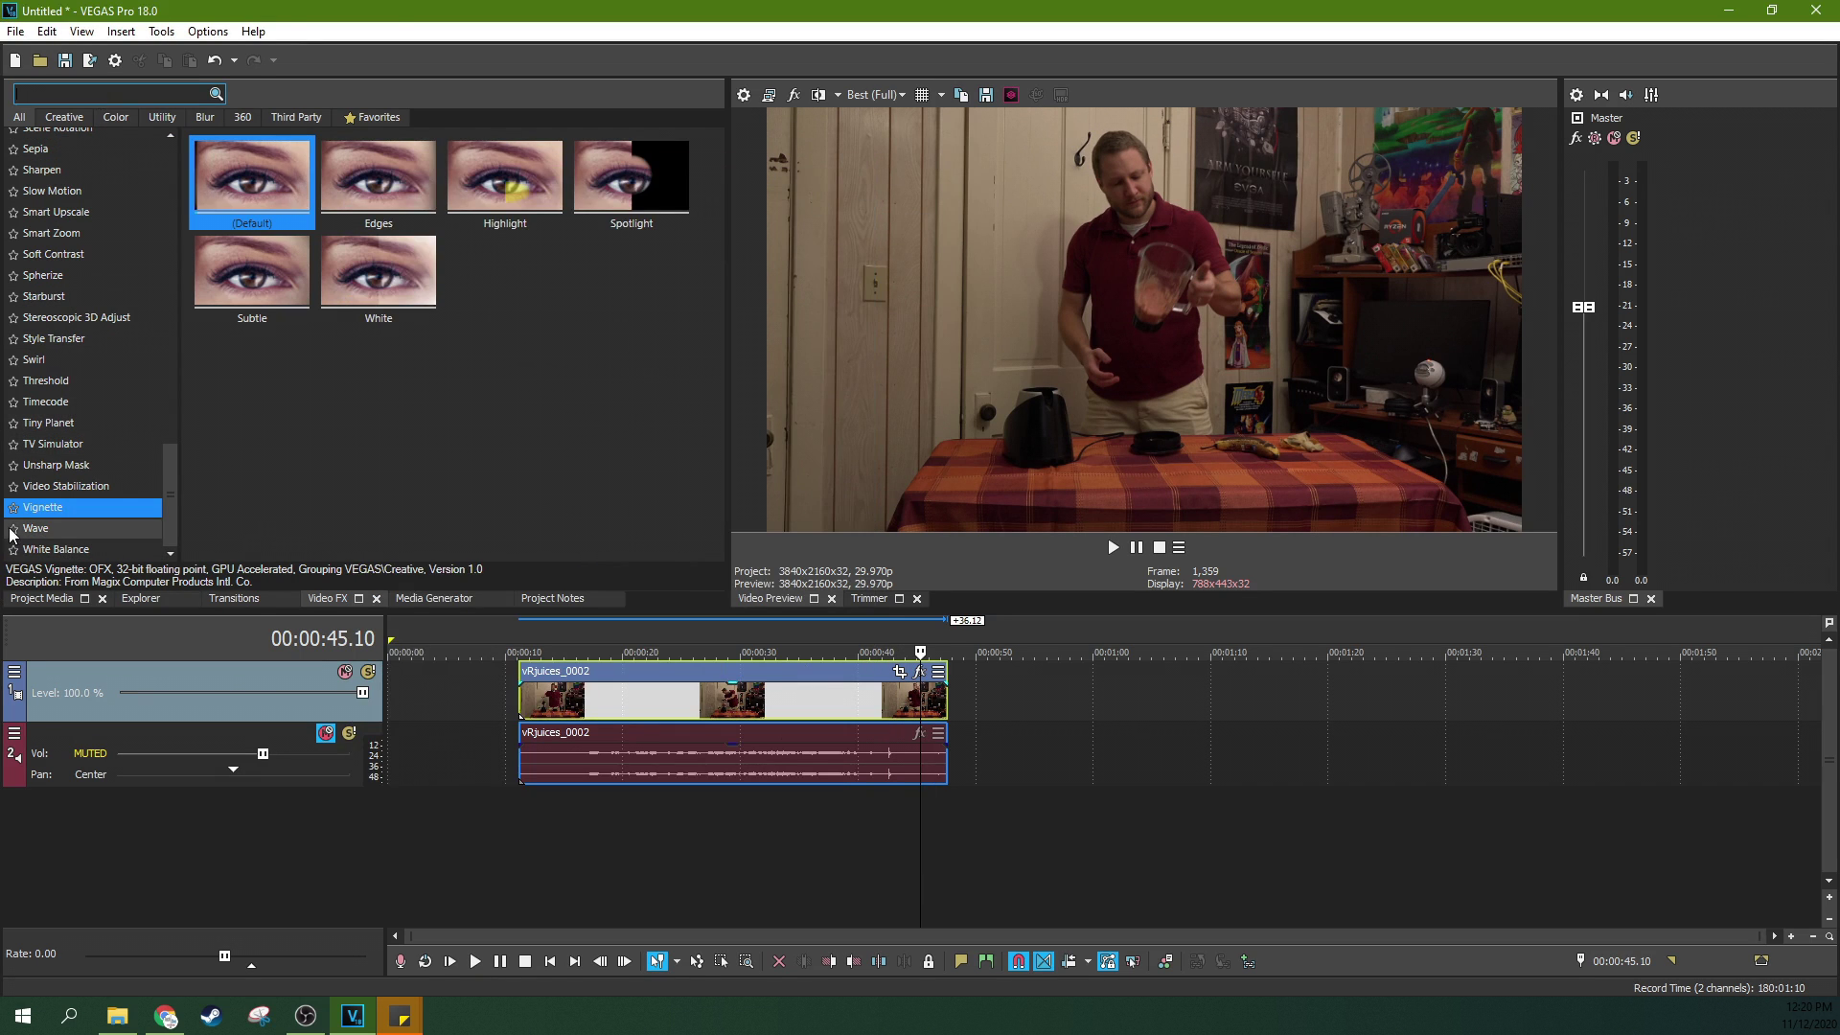
pyautogui.write('cookie')
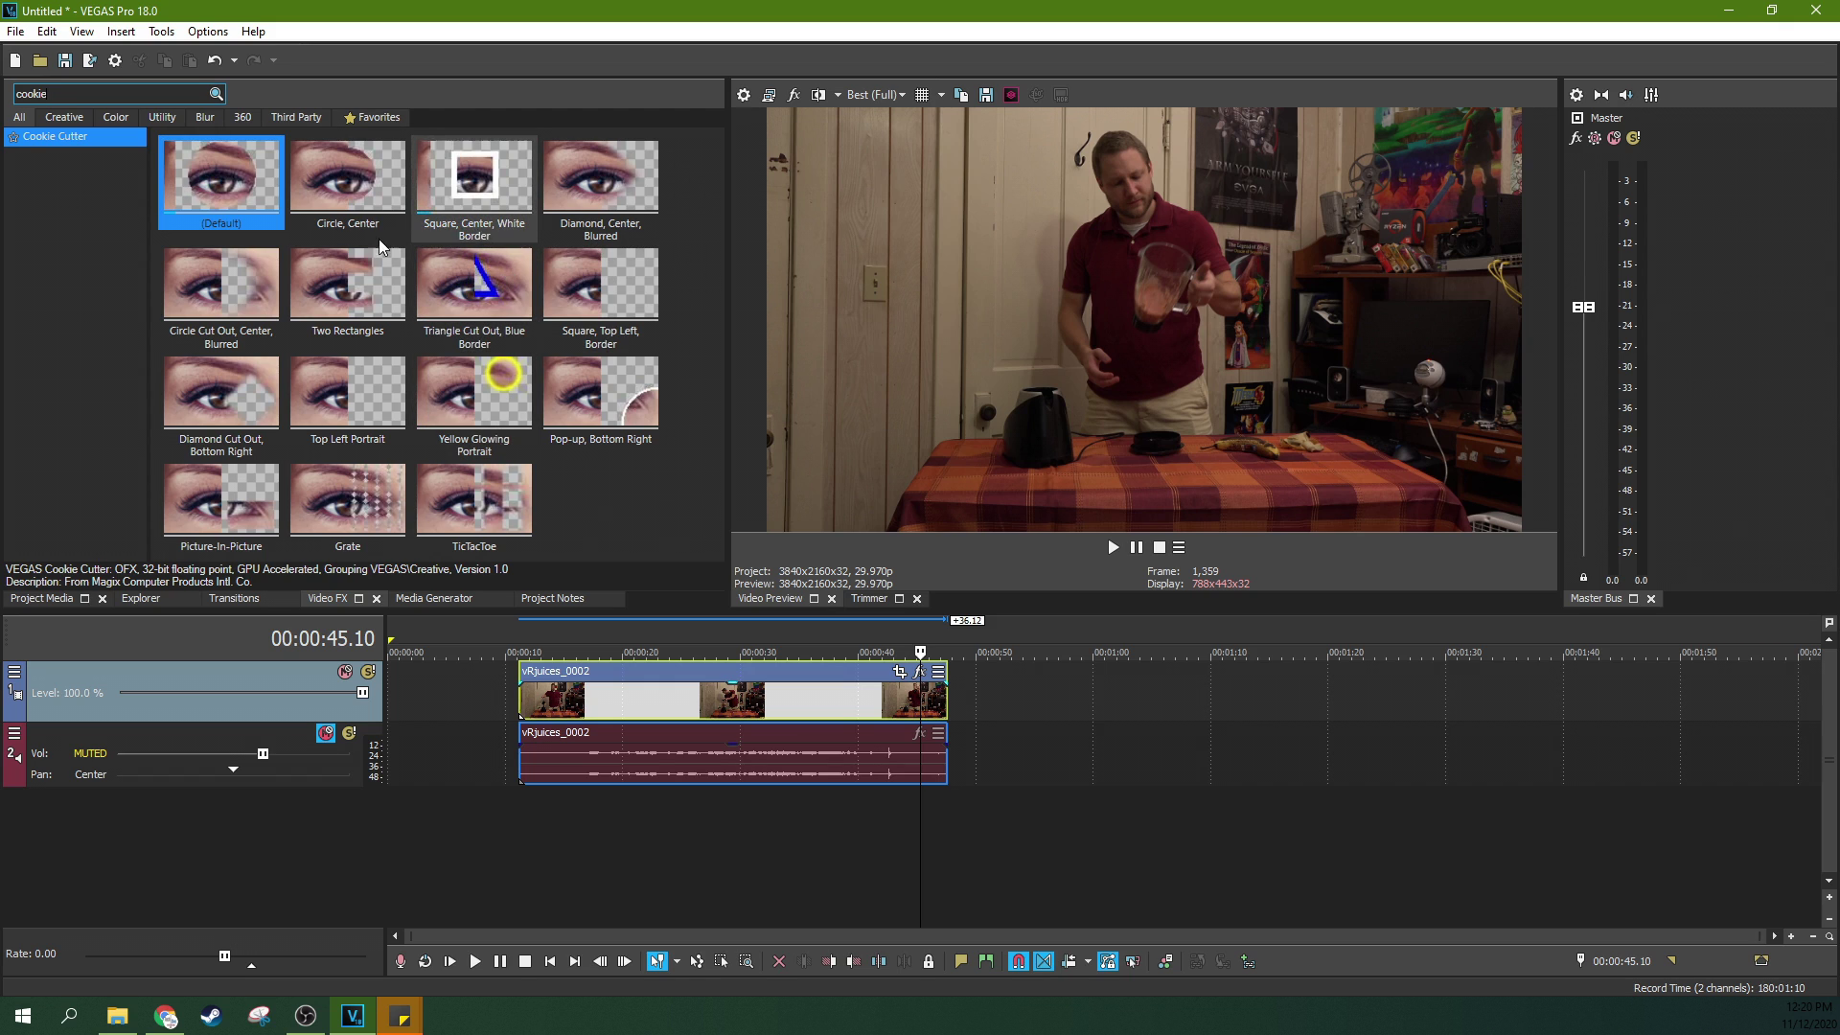
pyautogui.moveTo(261, 194); pyautogui.dragTo(710, 714)
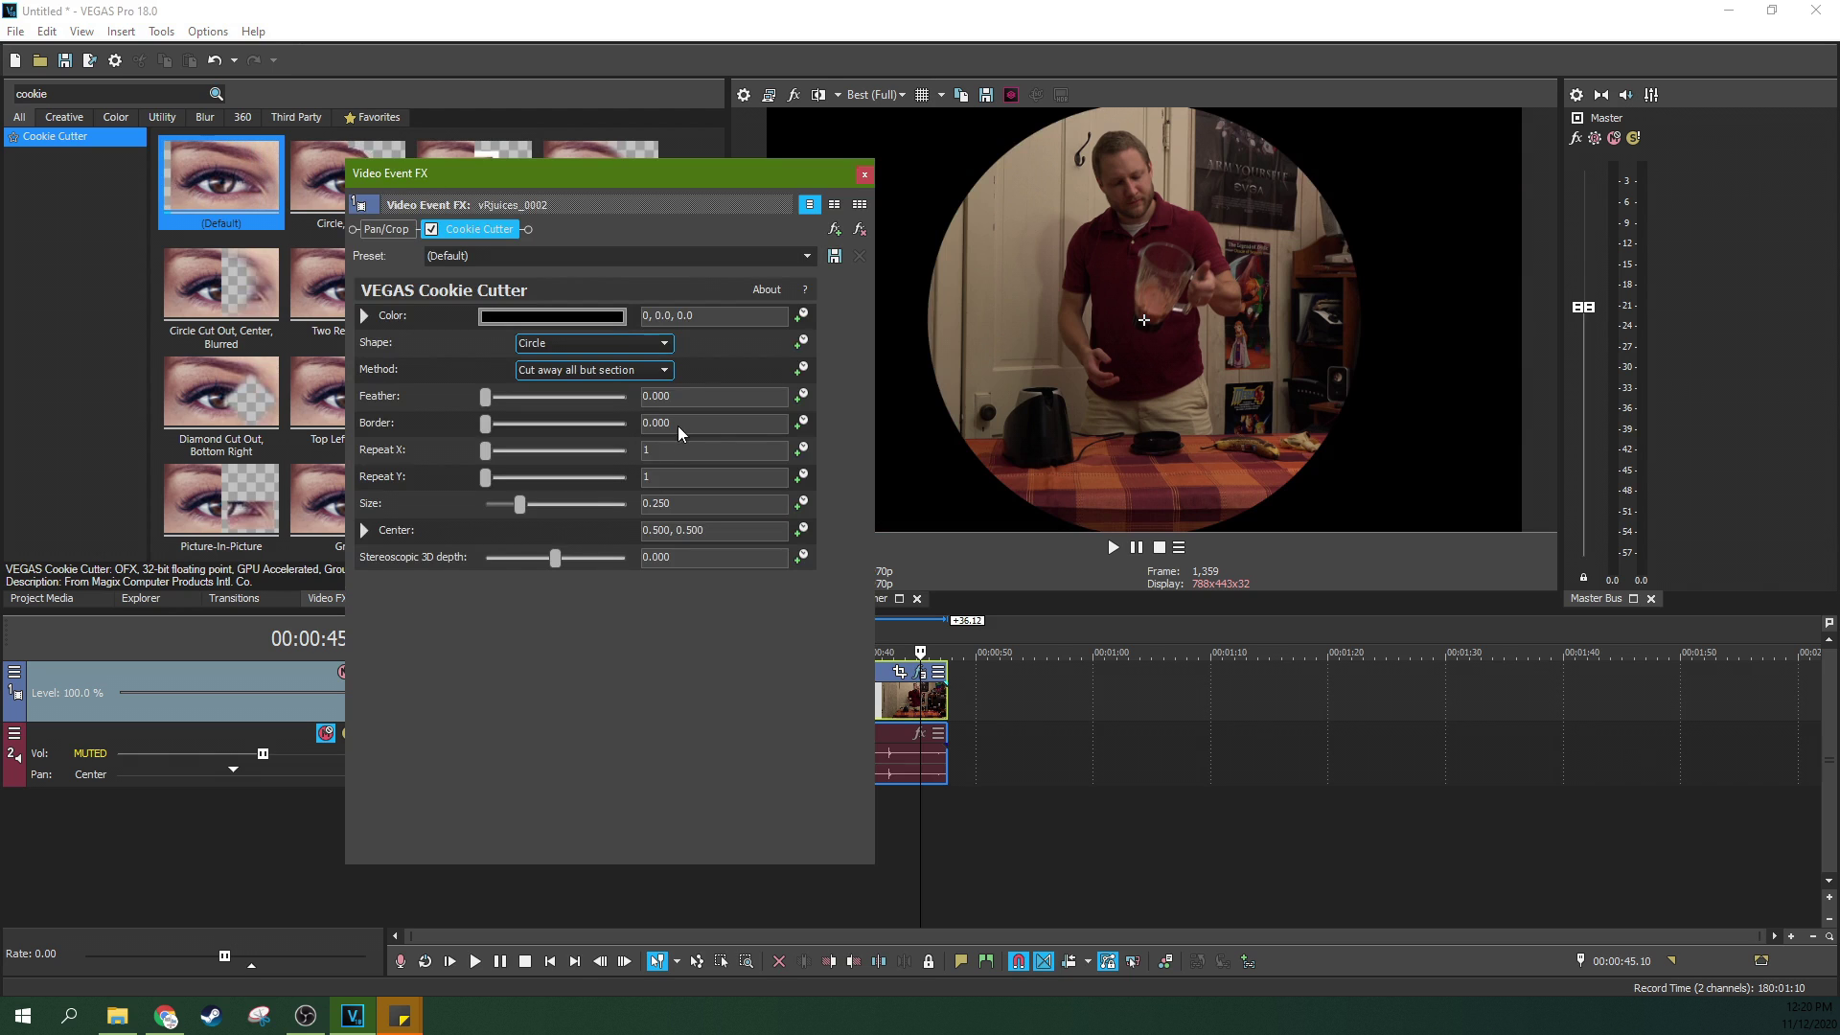
# - Move the Video Event FX window left and shorten it so the timeline is visible
pyautogui.moveTo(630, 171); pyautogui.dragTo(494, 169)
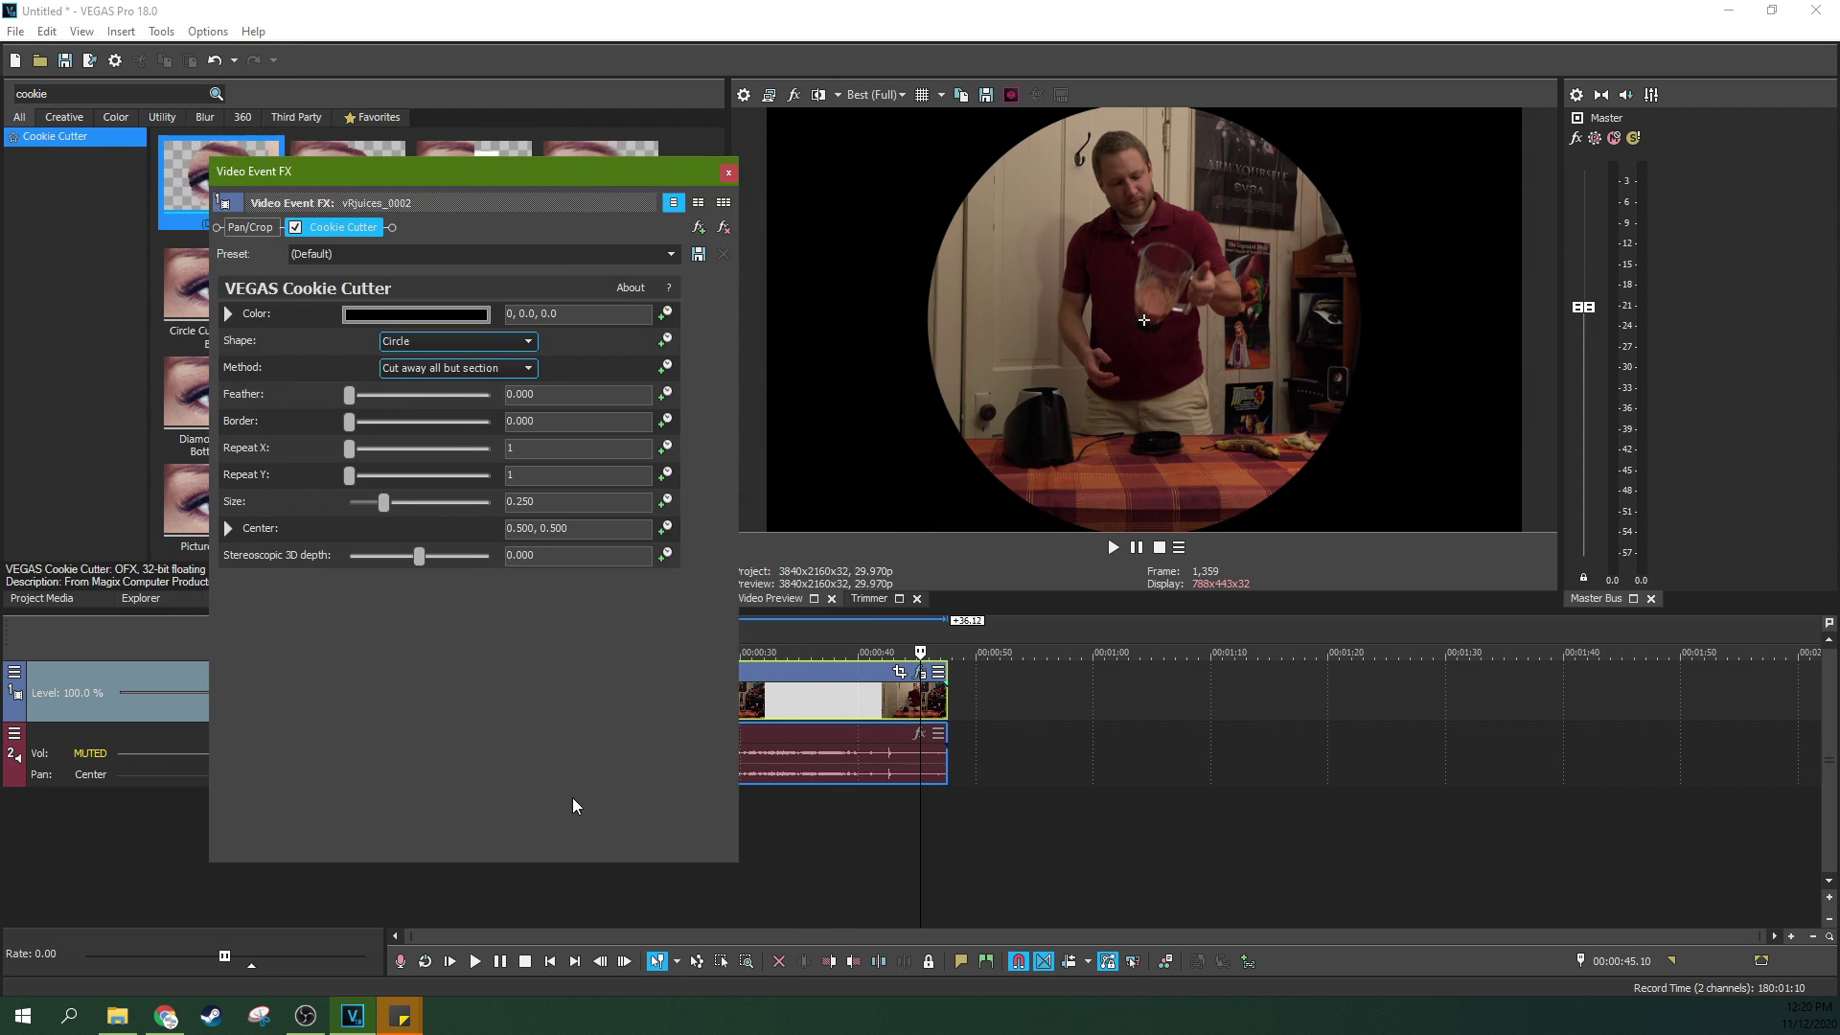
pyautogui.moveTo(555, 863); pyautogui.dragTo(552, 650)
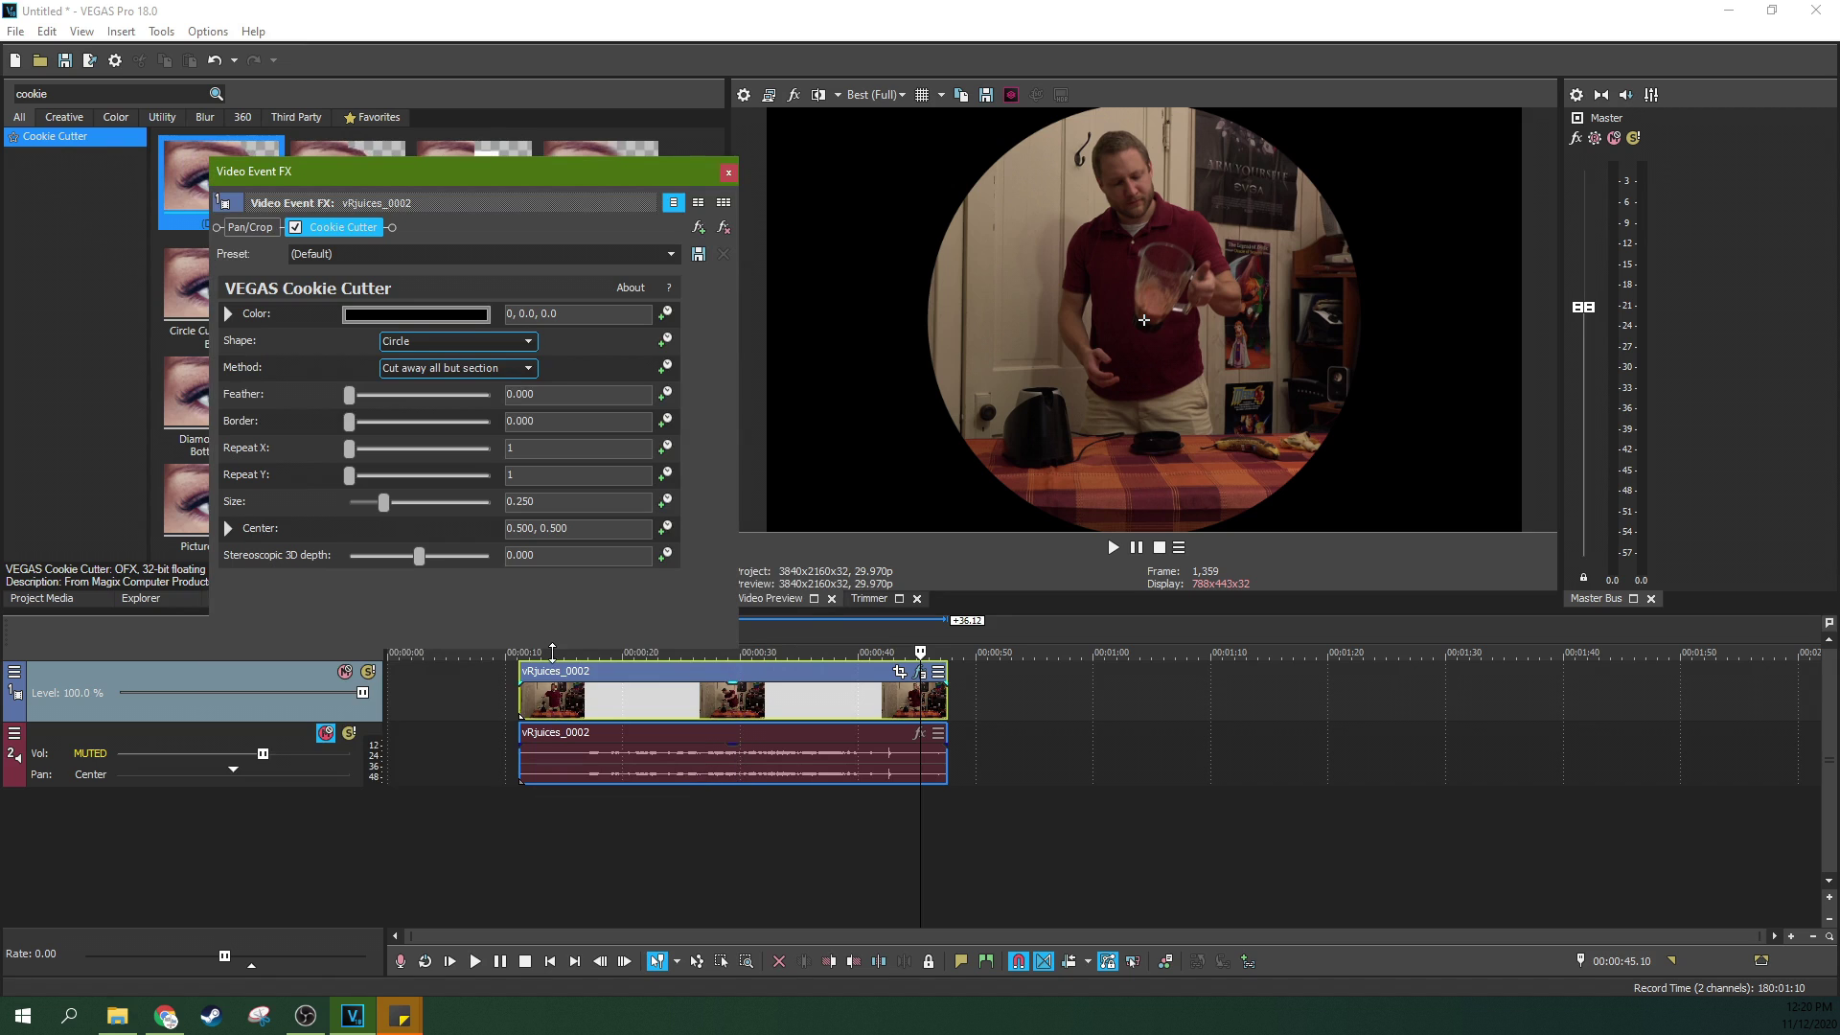
pyautogui.moveTo(531, 170); pyautogui.dragTo(510, 193)
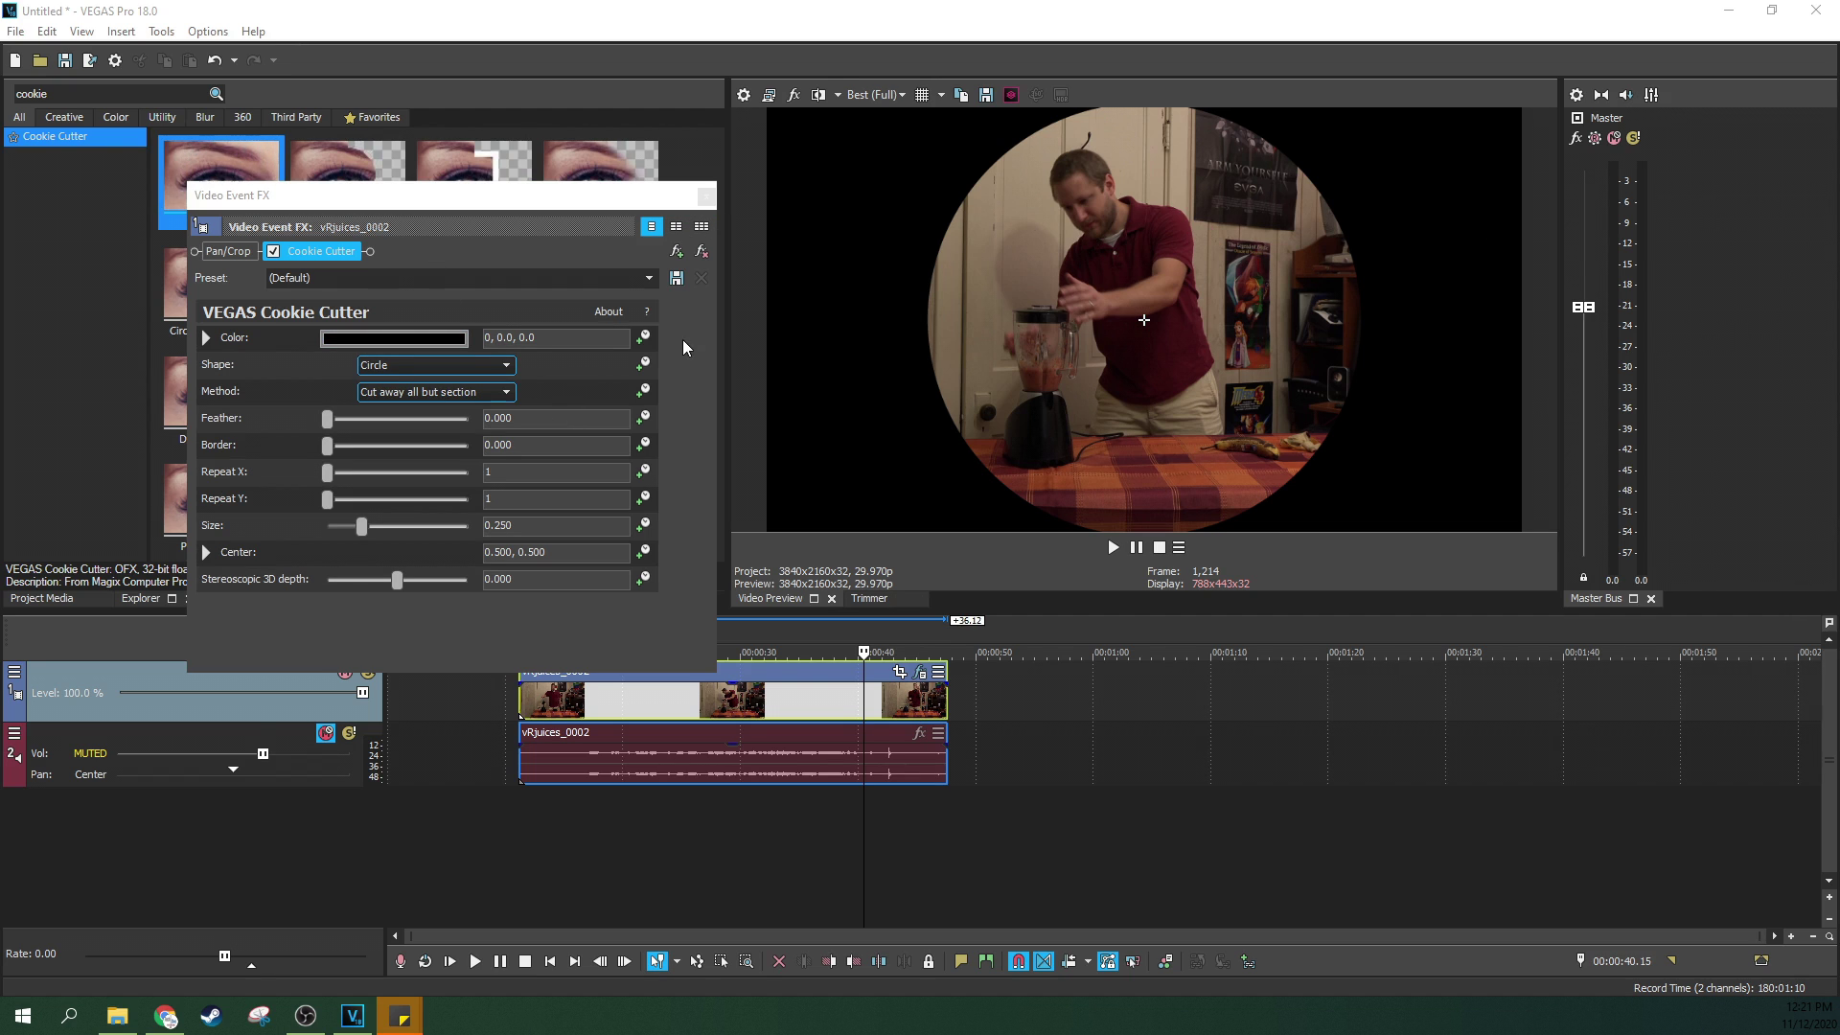
pyautogui.click(489, 367)
pyautogui.click(429, 408)
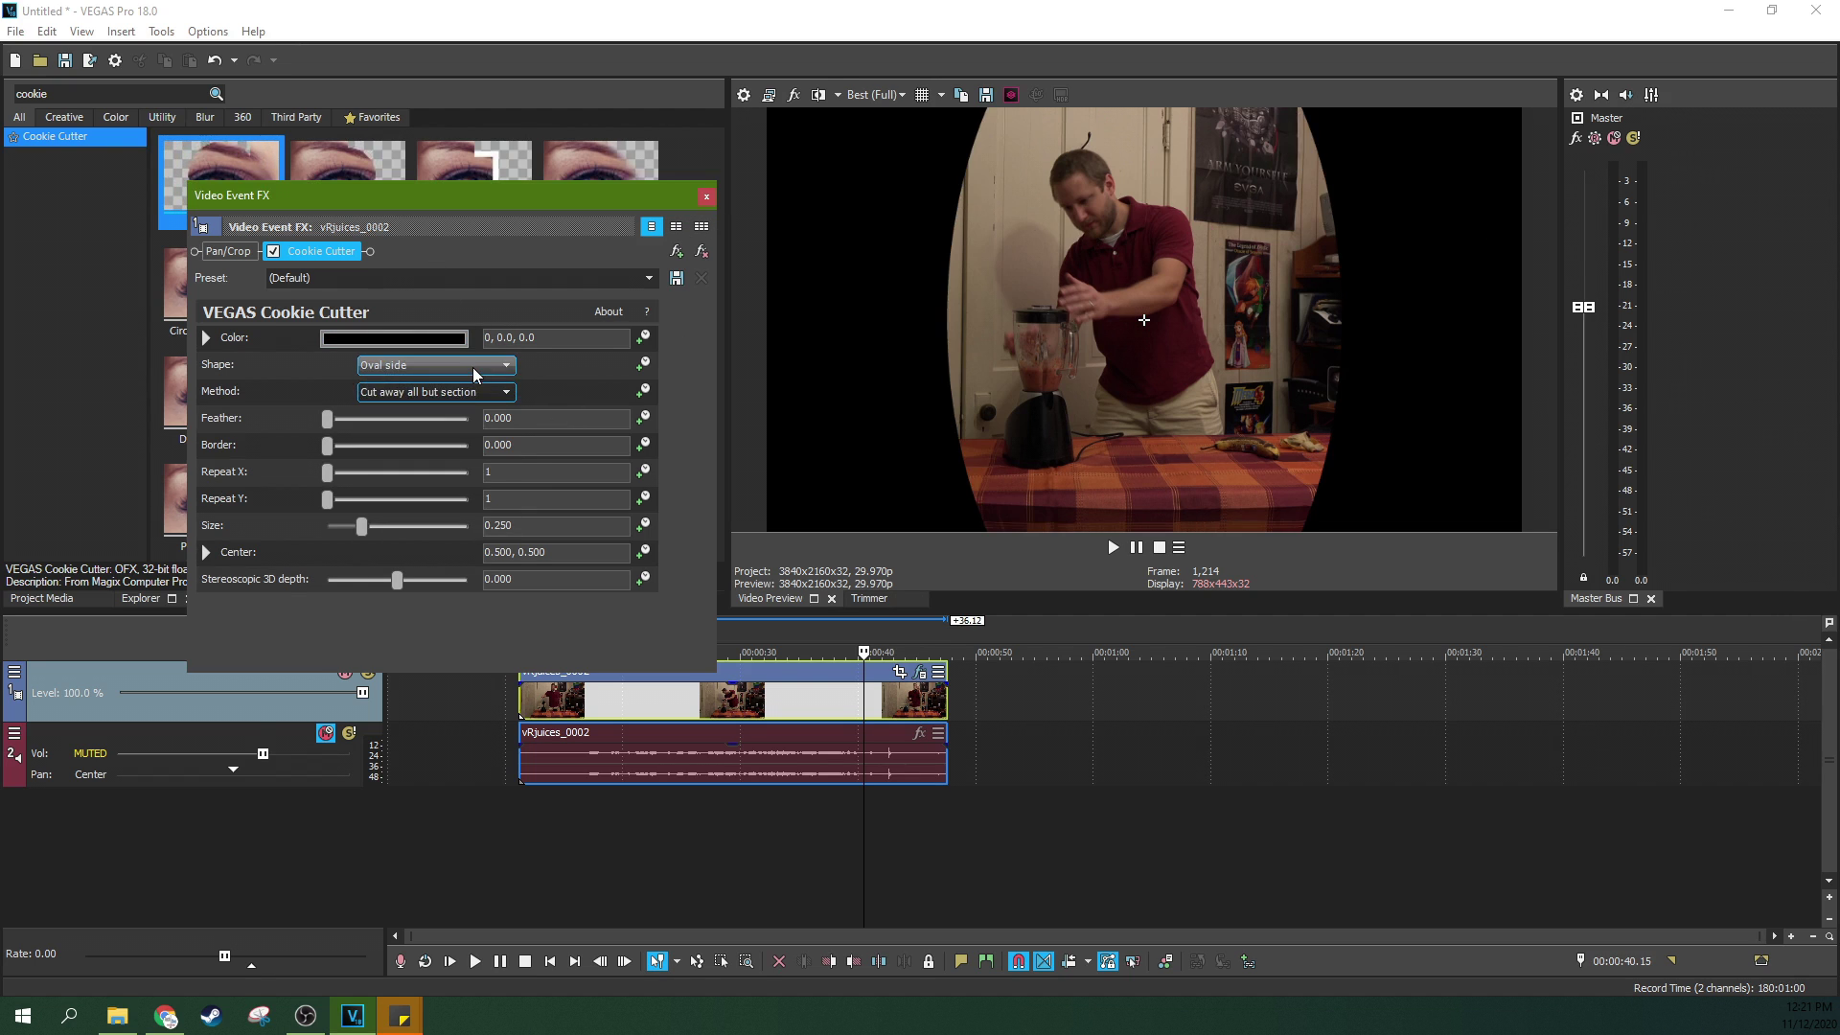
pyautogui.click(431, 365)
pyautogui.click(428, 396)
pyautogui.click(432, 365)
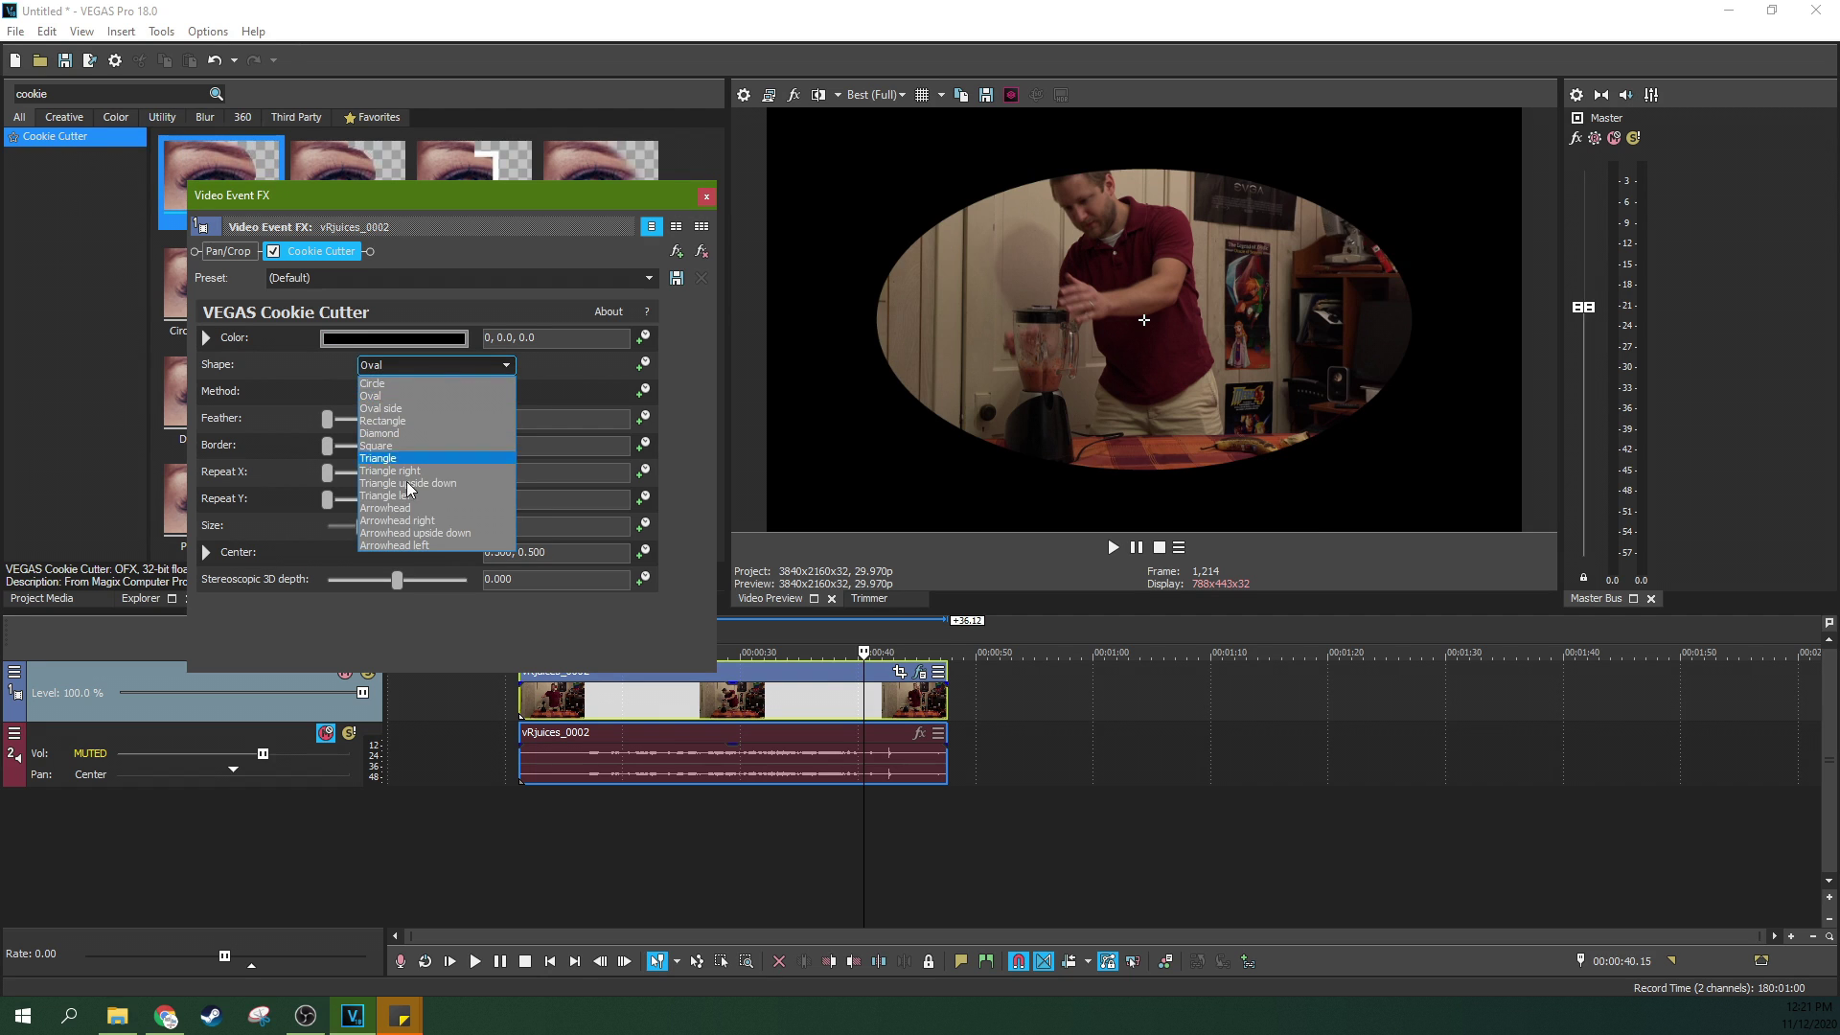
pyautogui.click(403, 508)
pyautogui.click(460, 365)
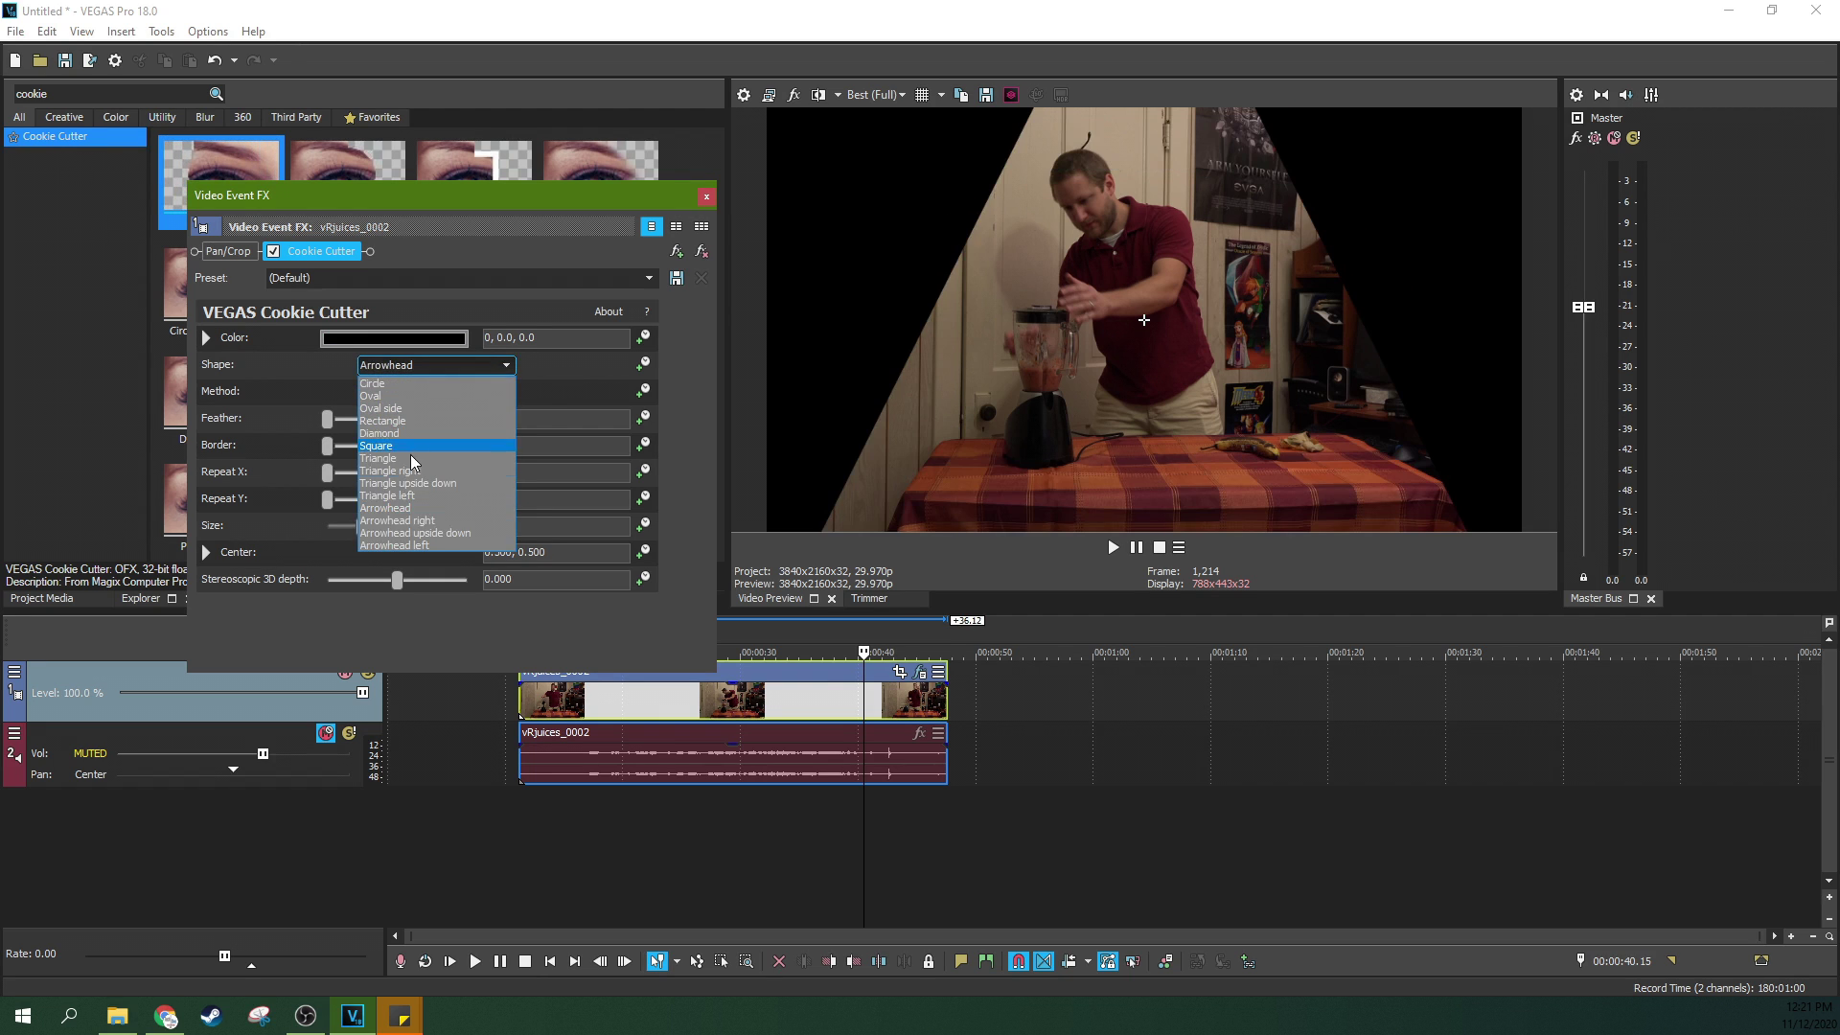
pyautogui.click(402, 520)
pyautogui.click(440, 365)
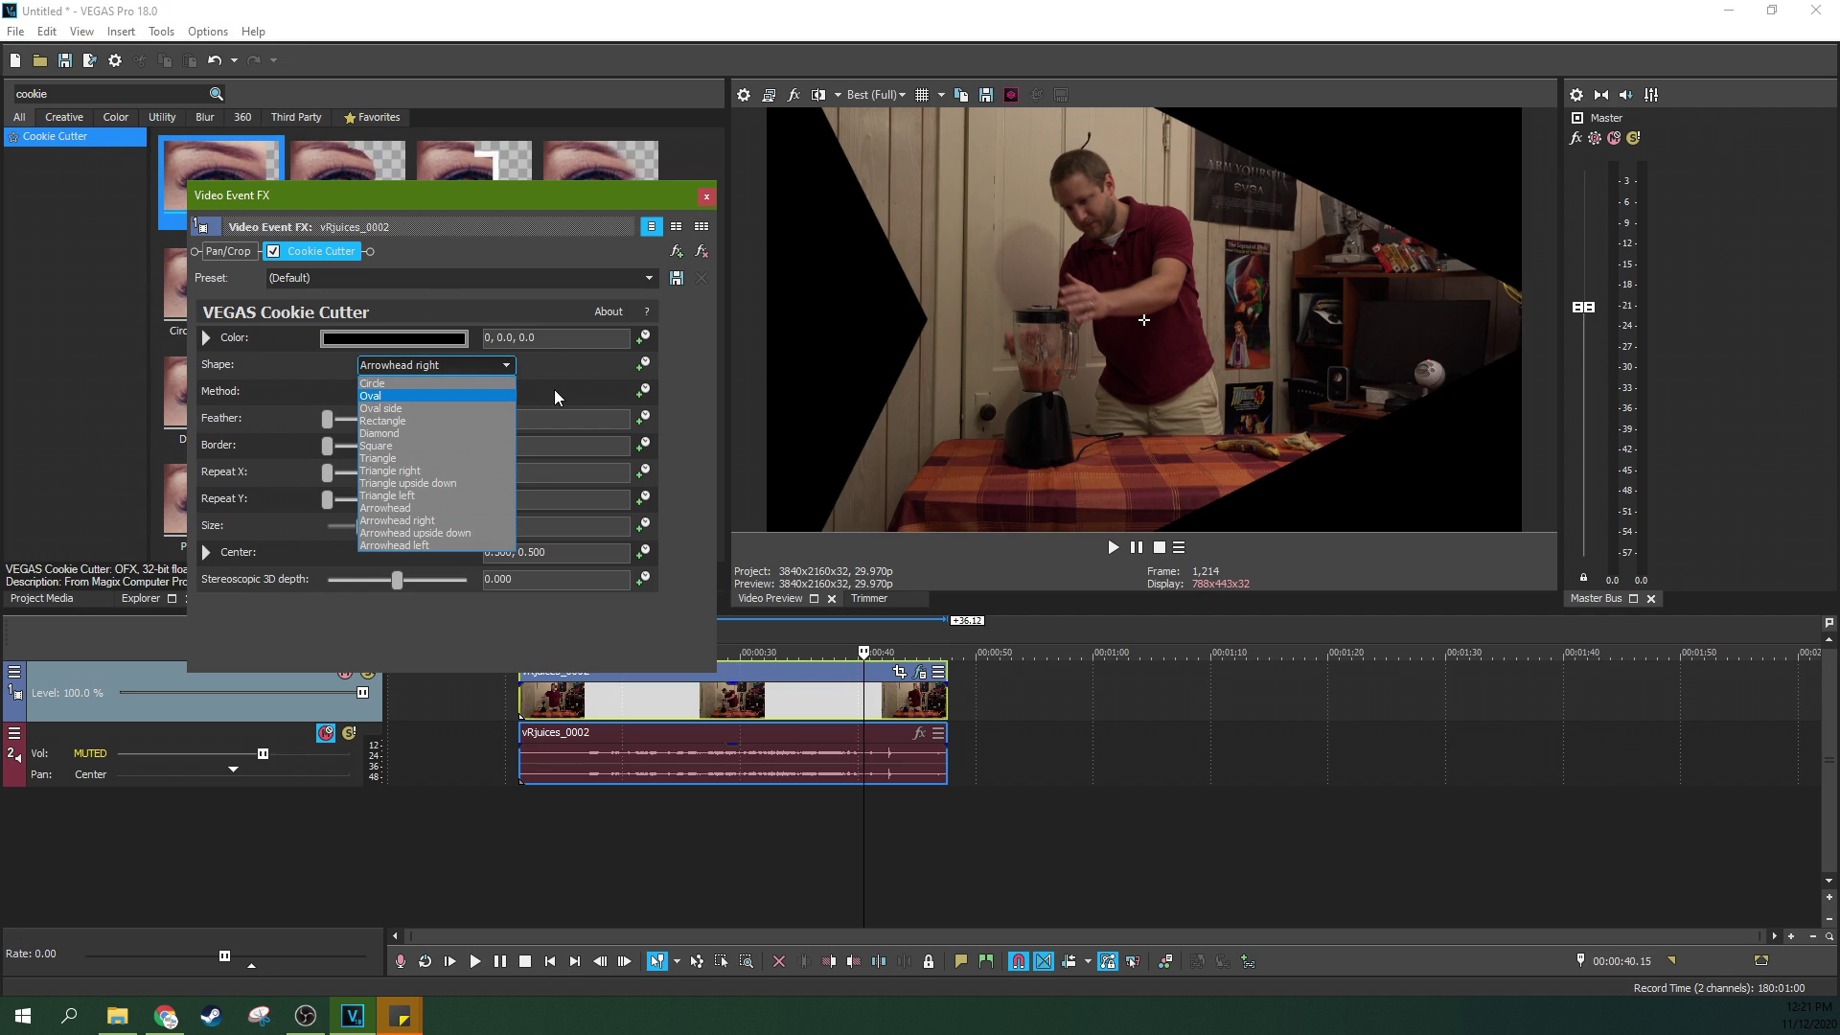
pyautogui.click(418, 496)
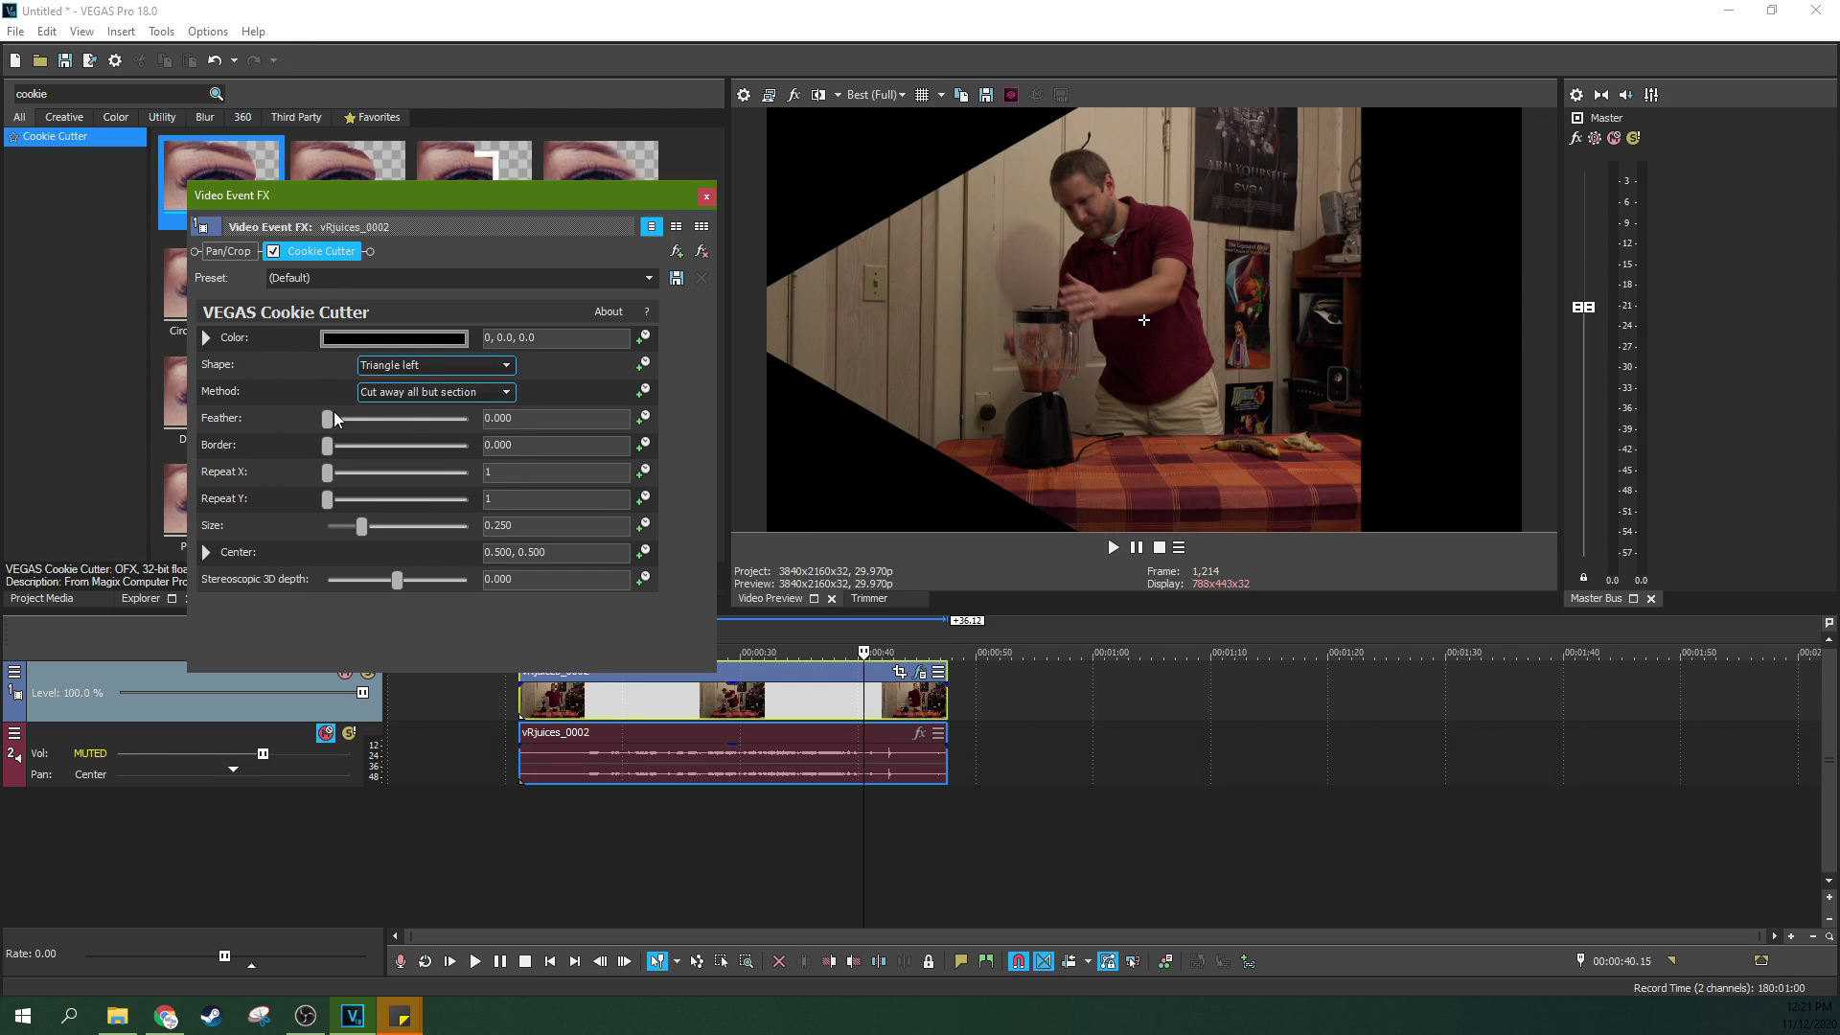
pyautogui.moveTo(328, 422)
pyautogui.mouseDown()
pyautogui.moveTo(406, 419)
pyautogui.moveTo(322, 420)
pyautogui.mouseUp()
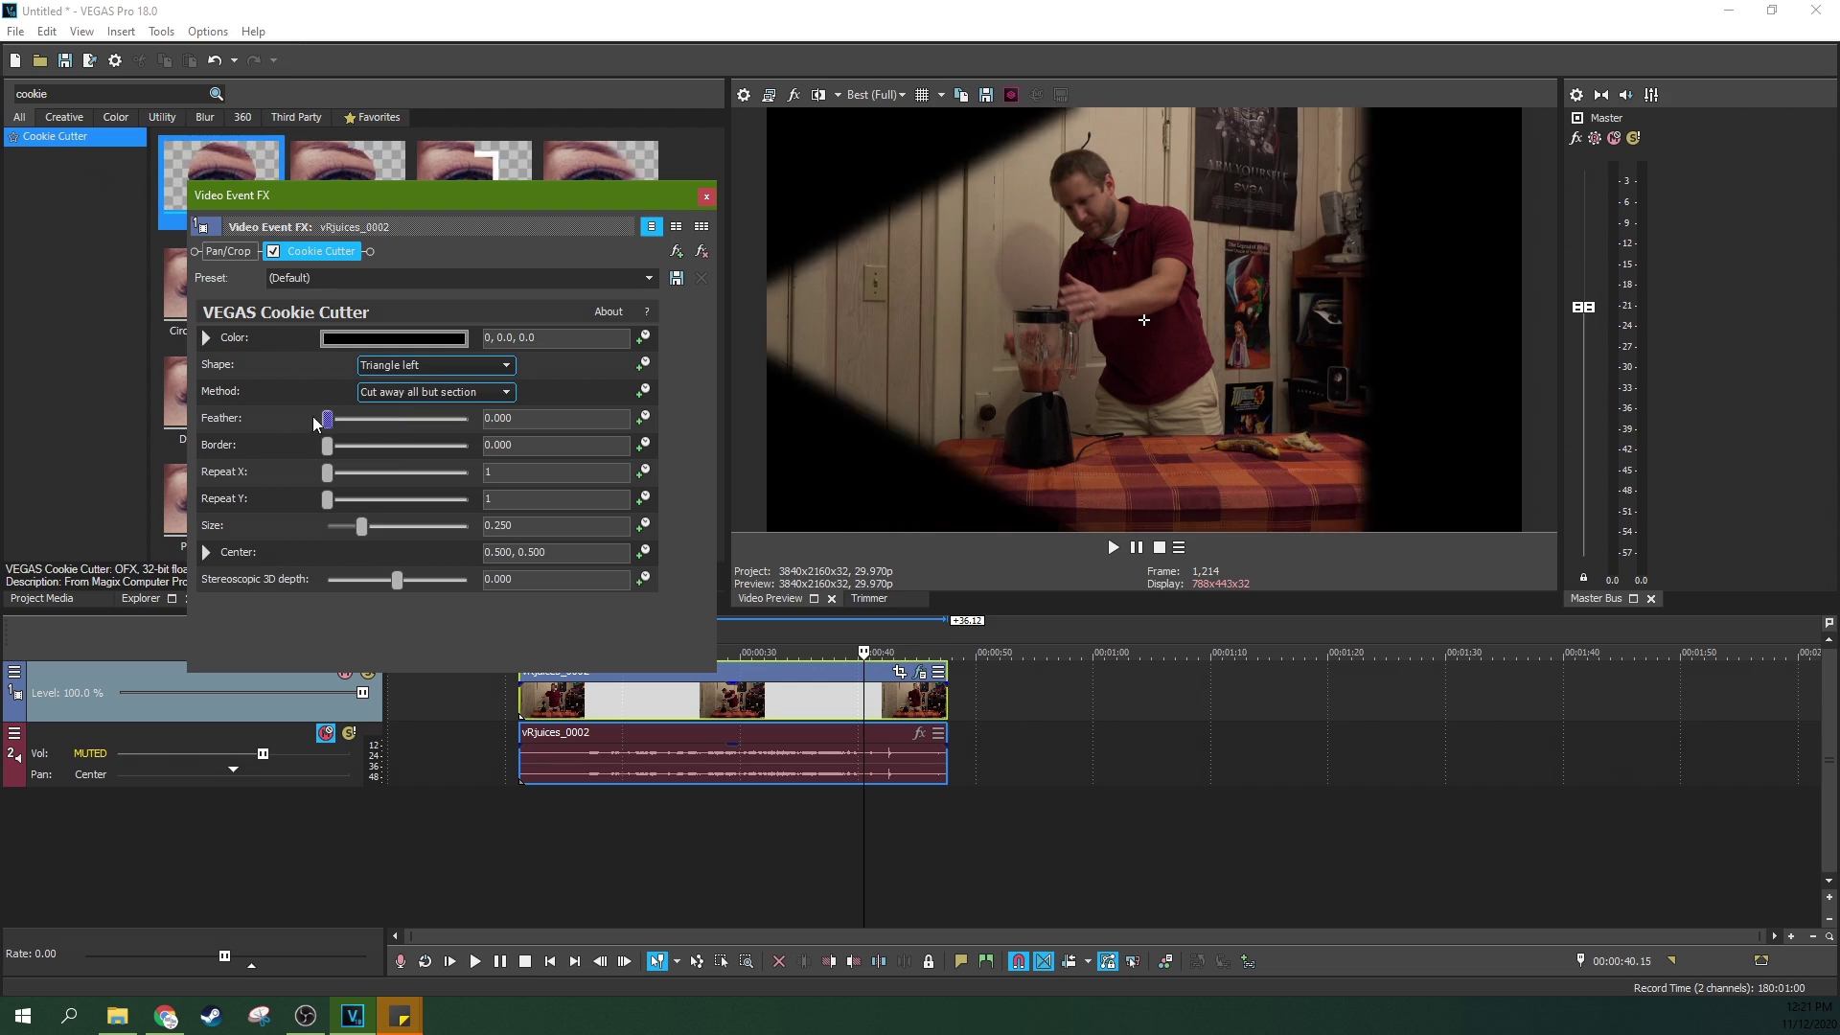
pyautogui.click(476, 368)
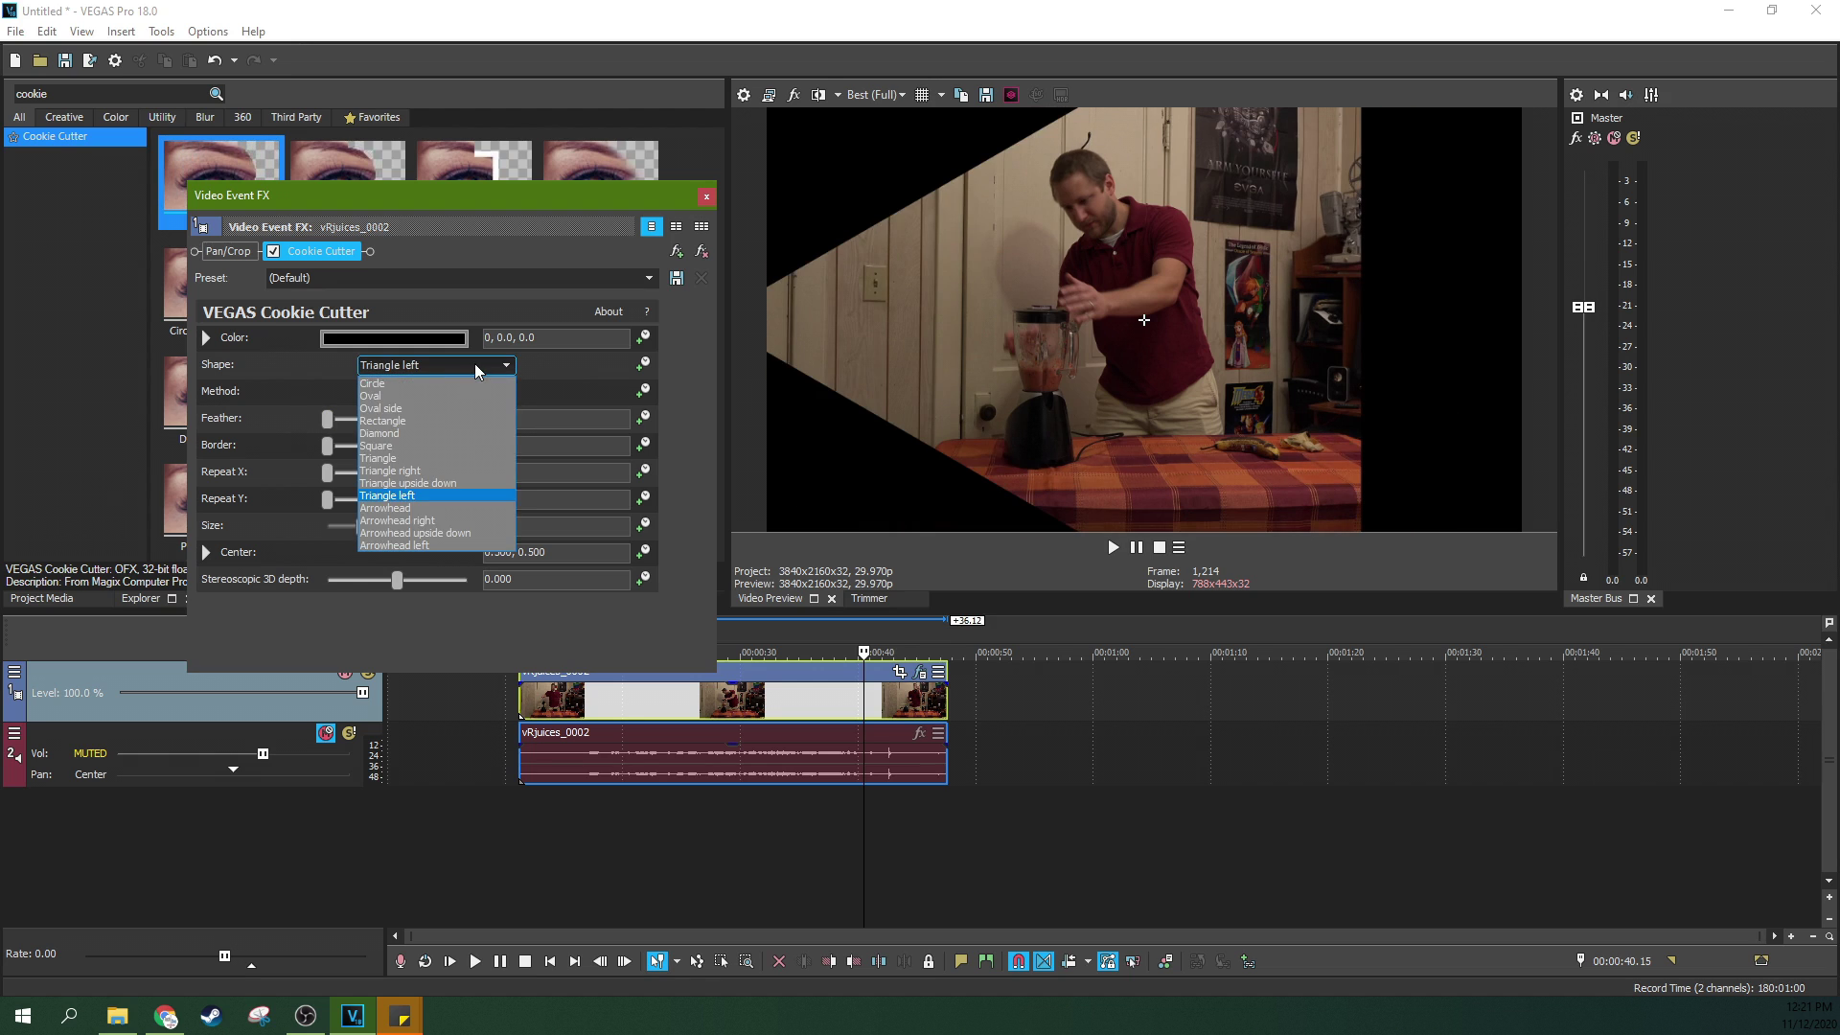
pyautogui.click(403, 384)
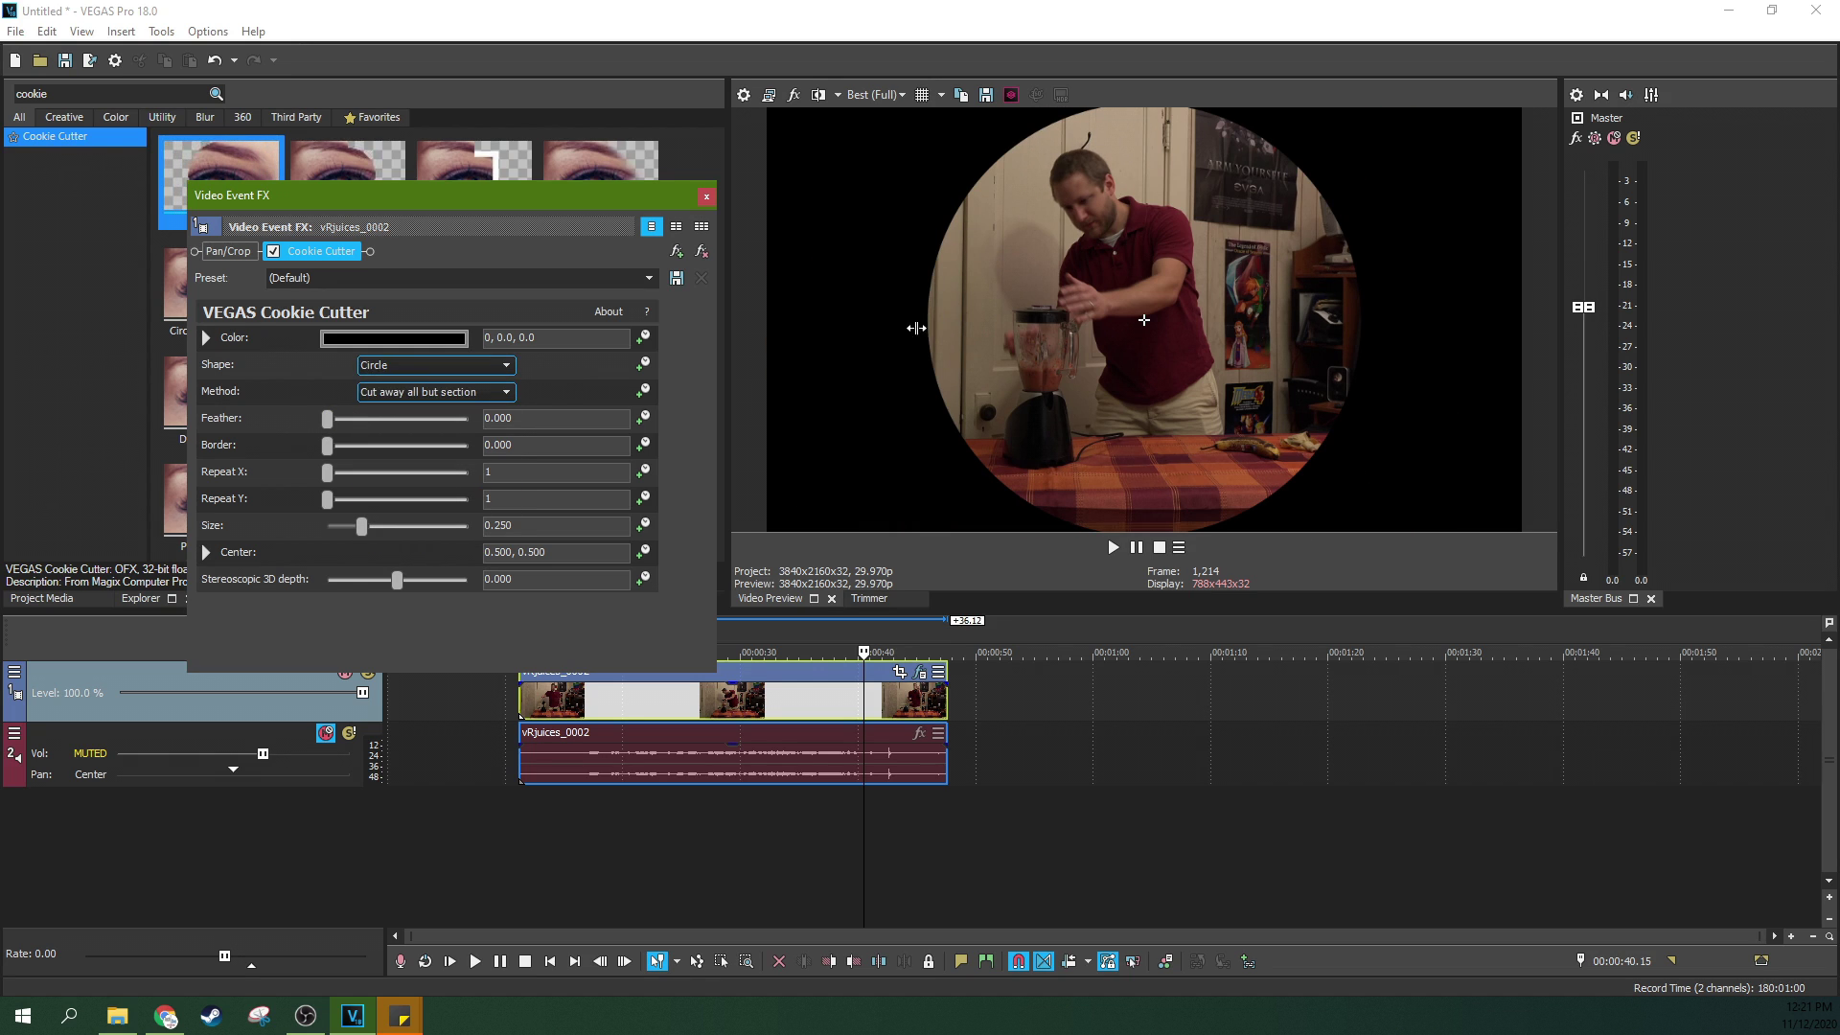
# - Soften and enlarge the circle mask, then change its shape to a wide Oval
pyautogui.moveTo(335, 420); pyautogui.dragTo(380, 433)
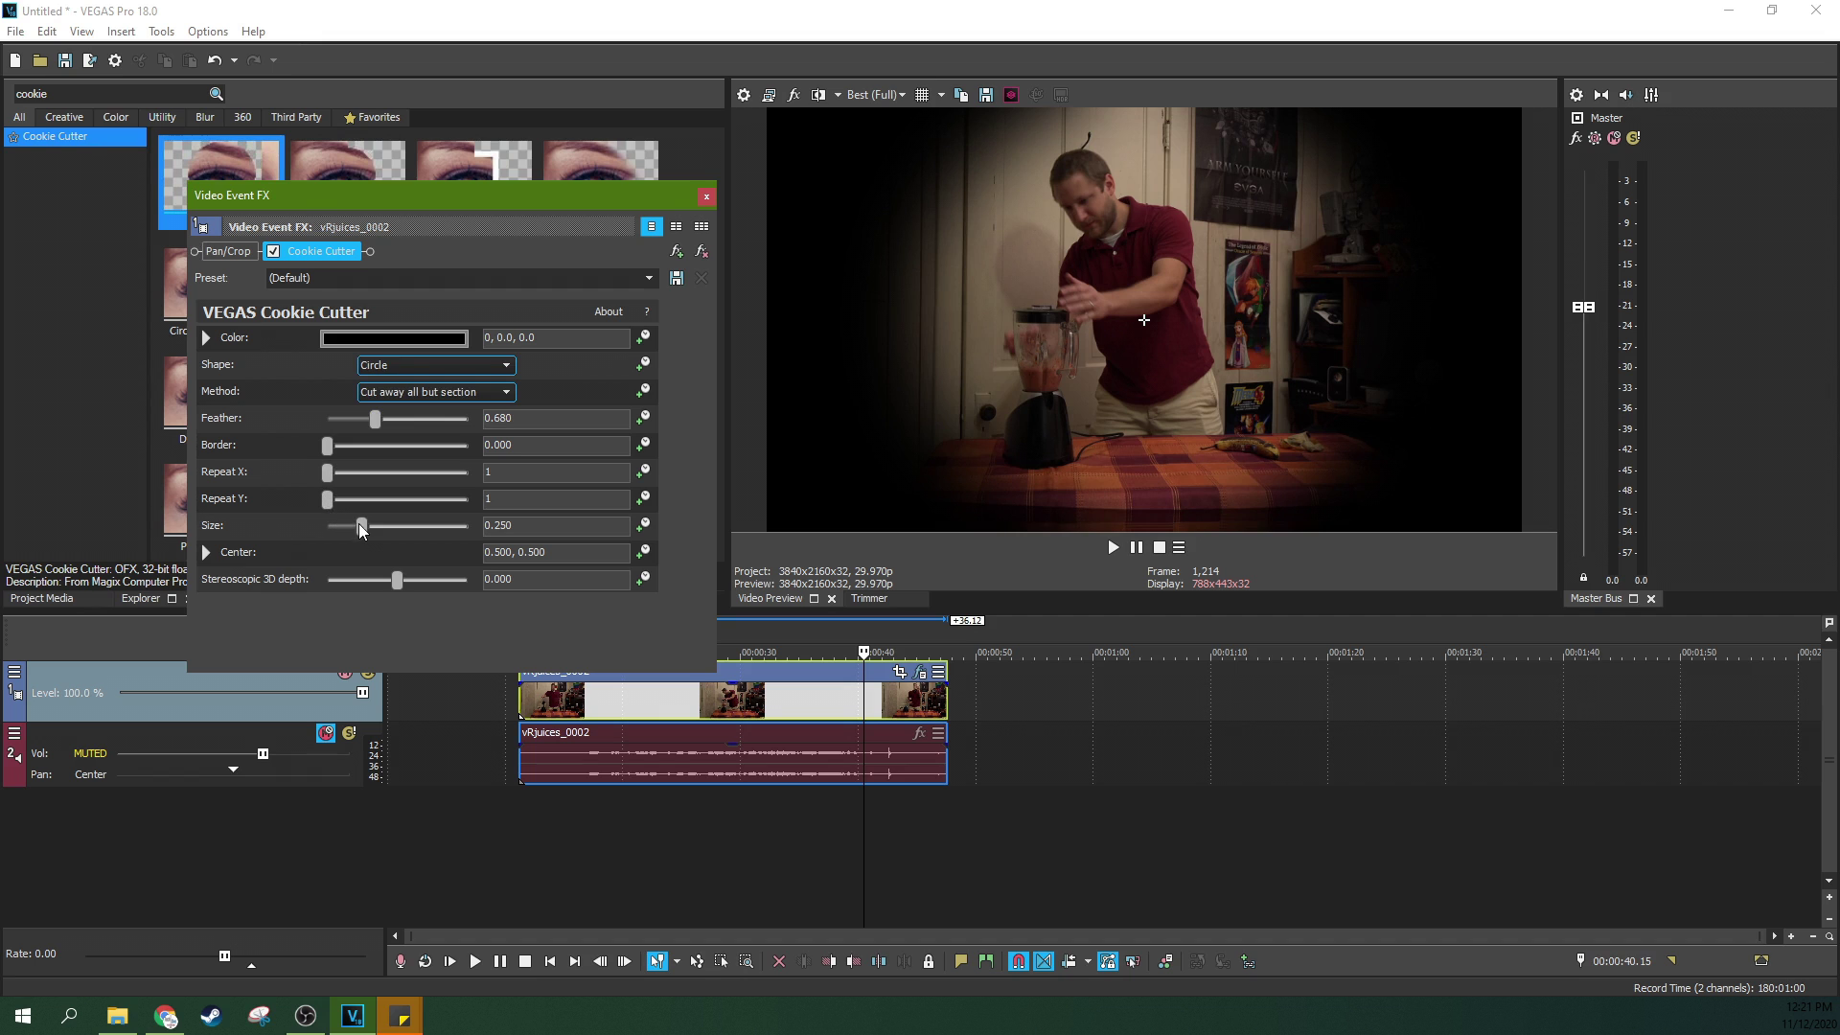
pyautogui.moveTo(361, 527)
pyautogui.mouseDown()
pyautogui.moveTo(401, 528)
pyautogui.moveTo(384, 529)
pyautogui.mouseUp()
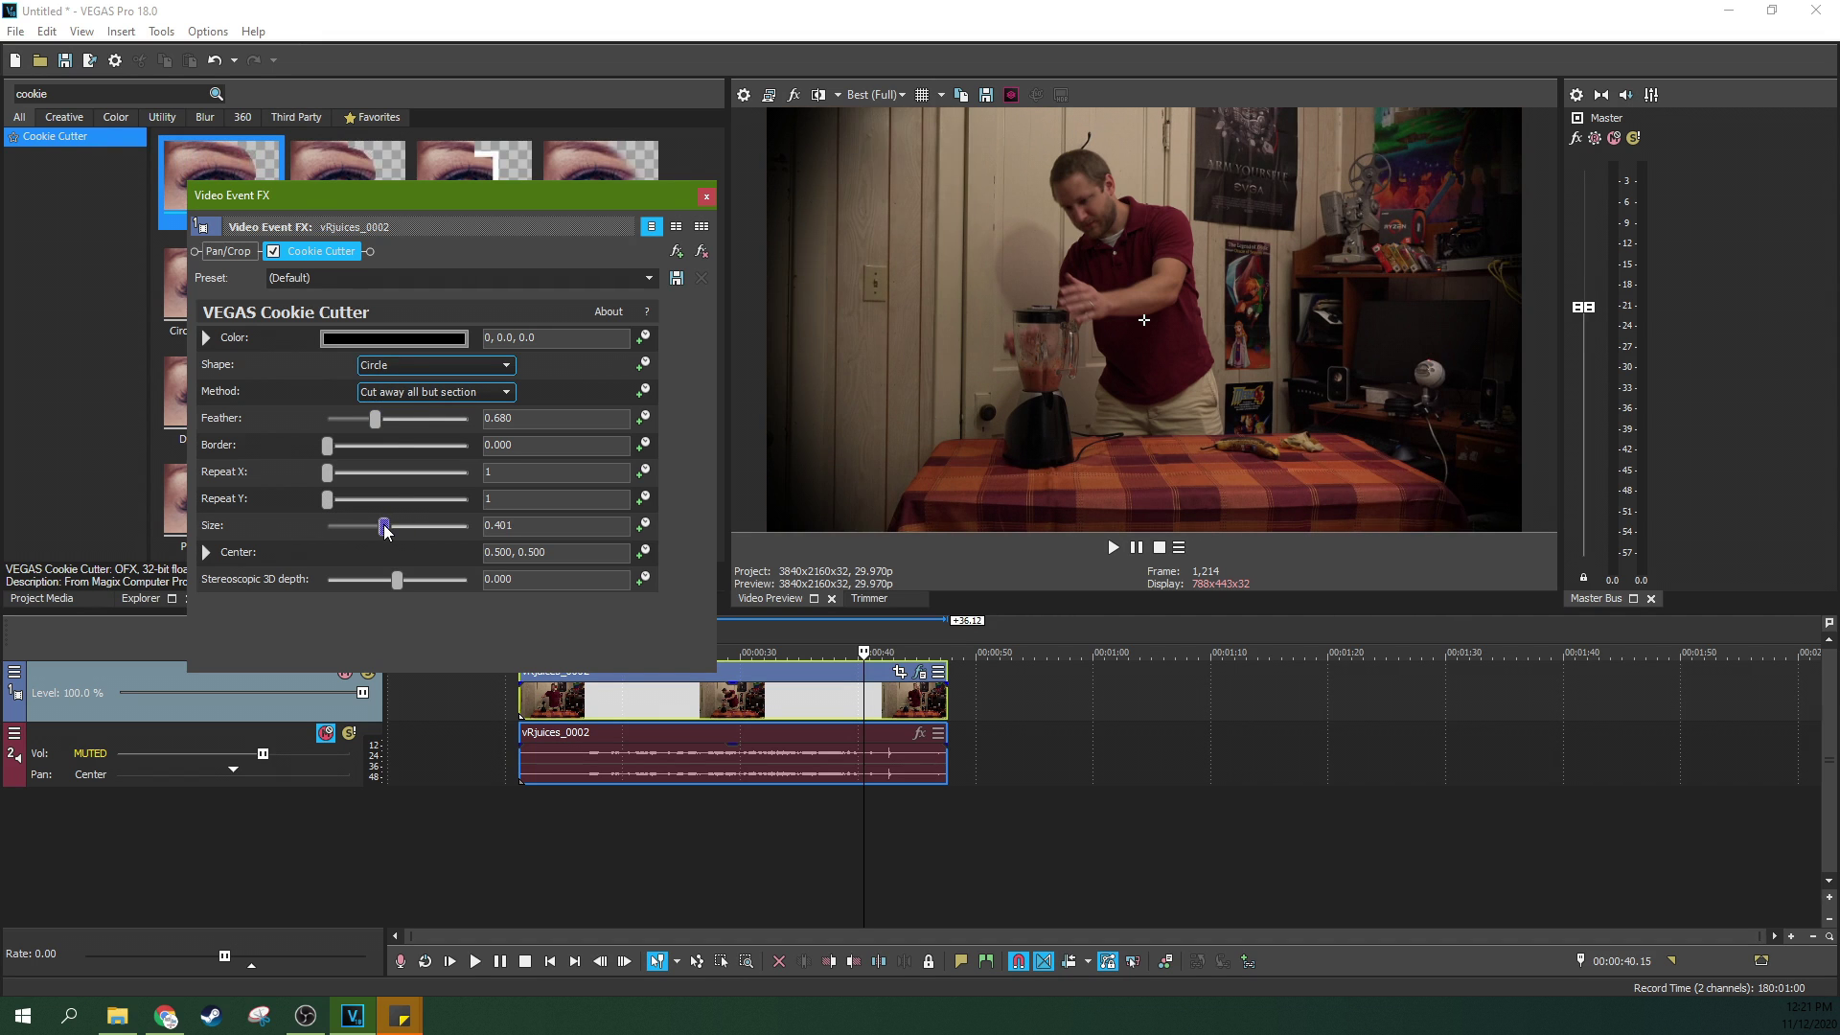
pyautogui.click(472, 366)
pyautogui.click(445, 402)
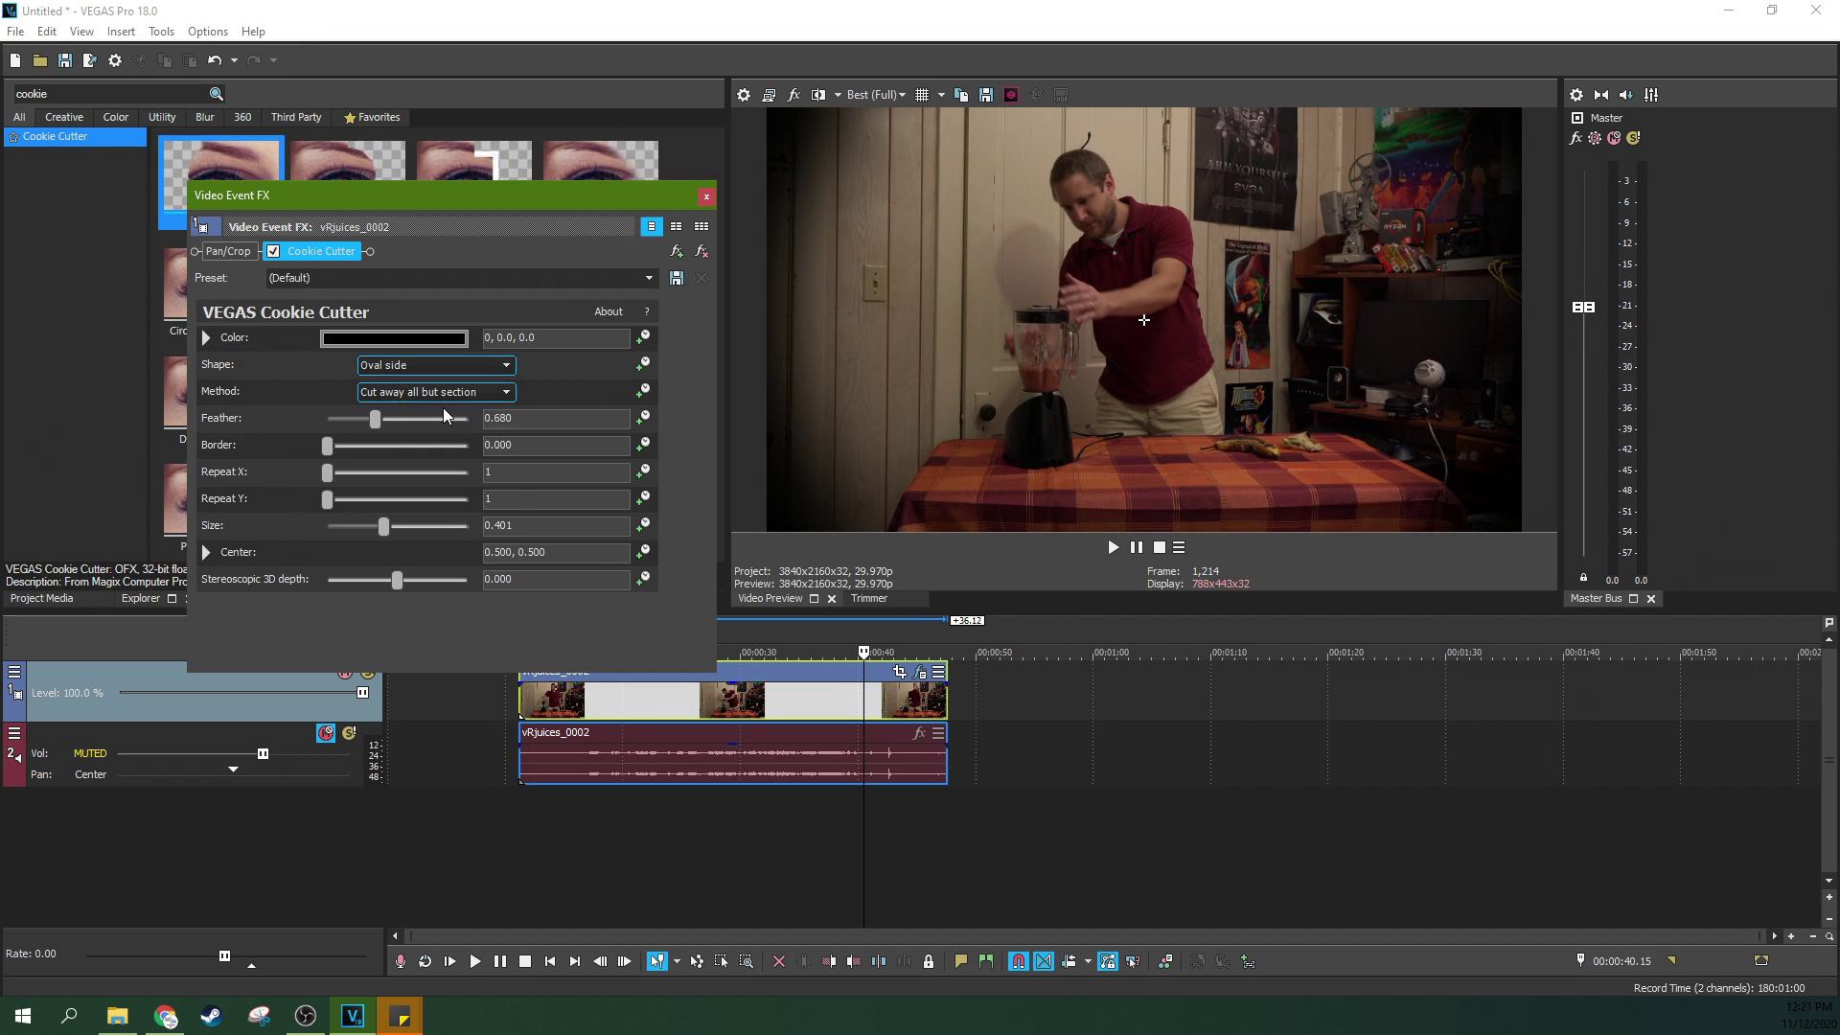
pyautogui.click(480, 364)
pyautogui.click(439, 392)
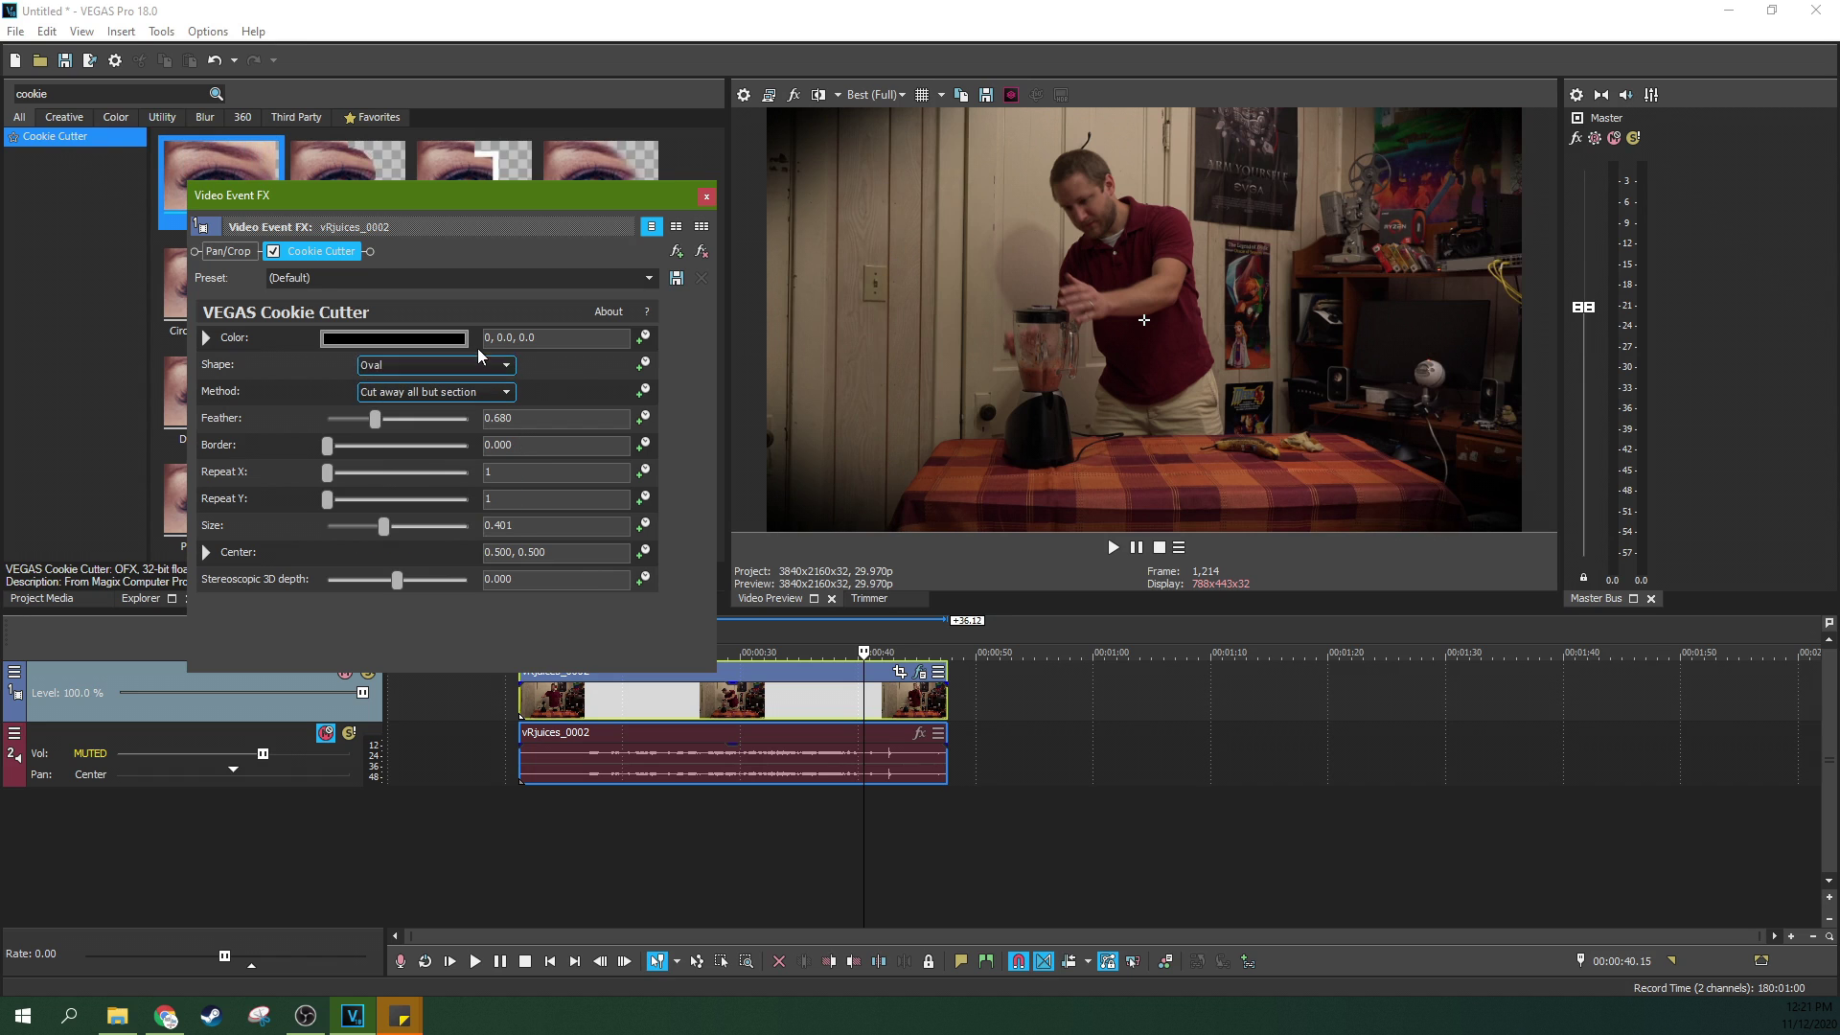
# - Raise the oval's feather to 1.224 and shift the mask centre up and left
pyautogui.moveTo(374, 418); pyautogui.dragTo(413, 420)
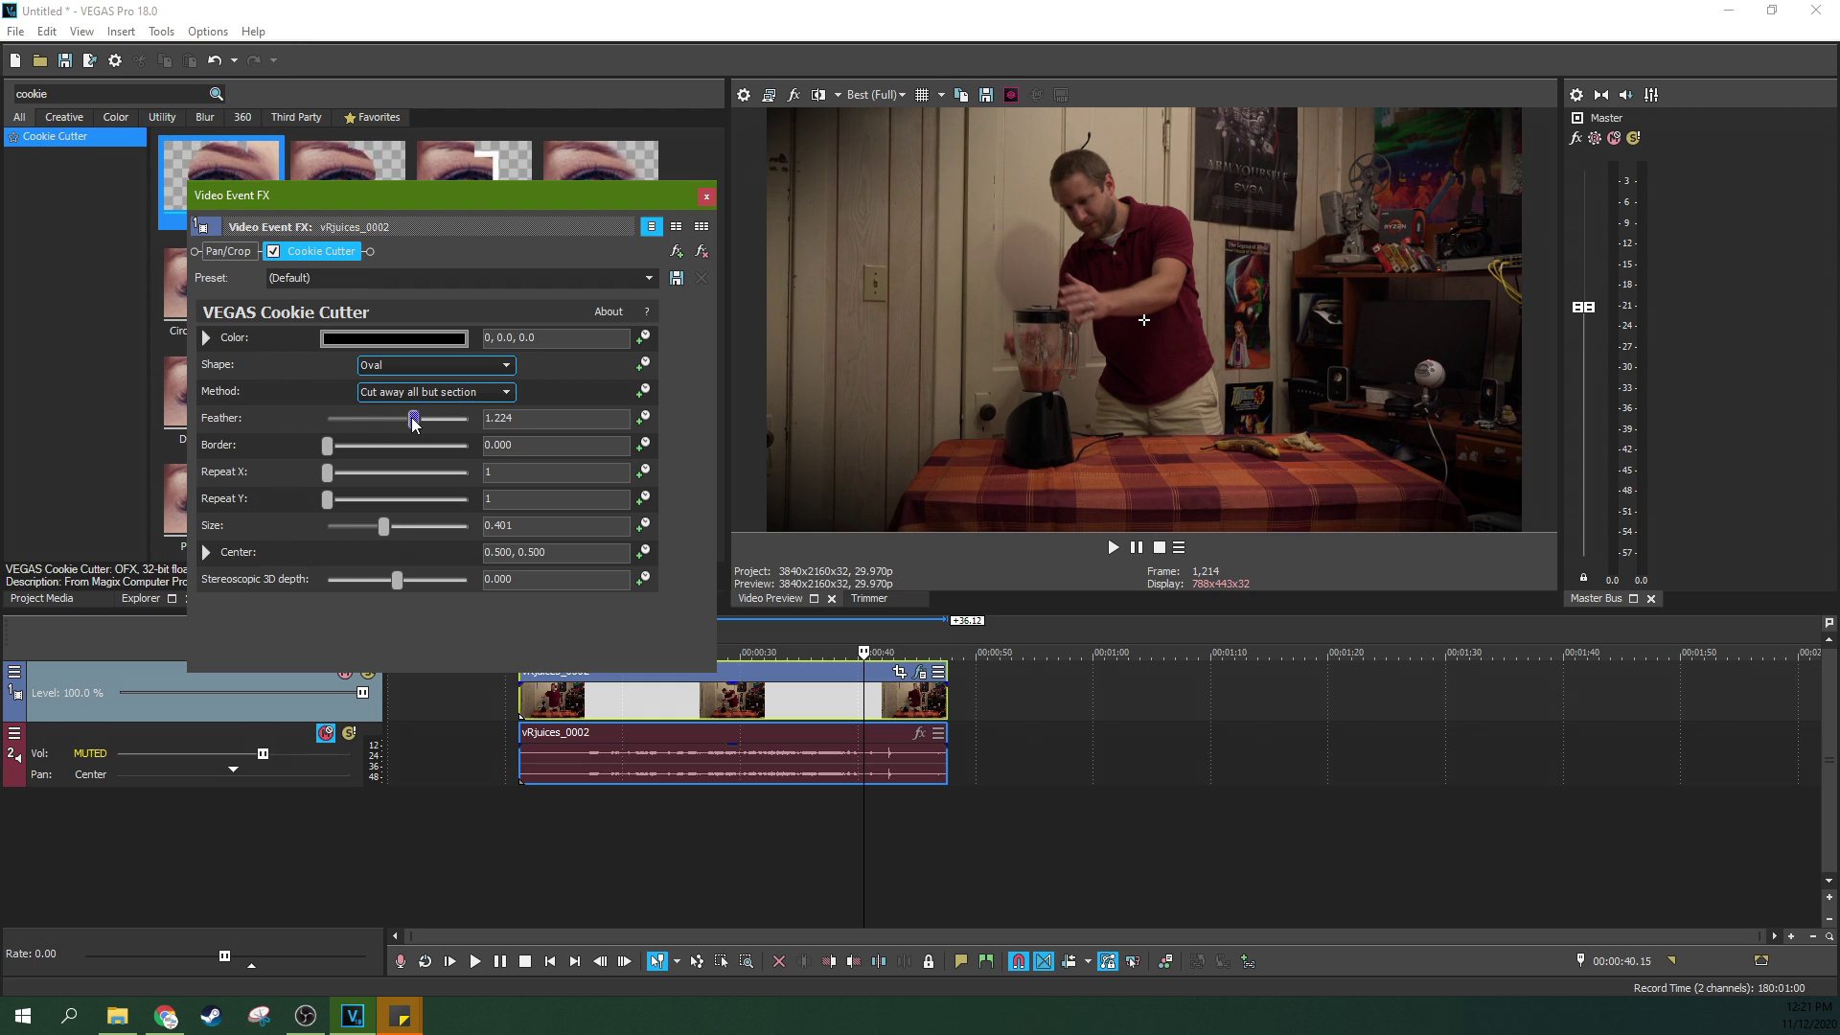
pyautogui.moveTo(383, 526); pyautogui.dragTo(382, 530)
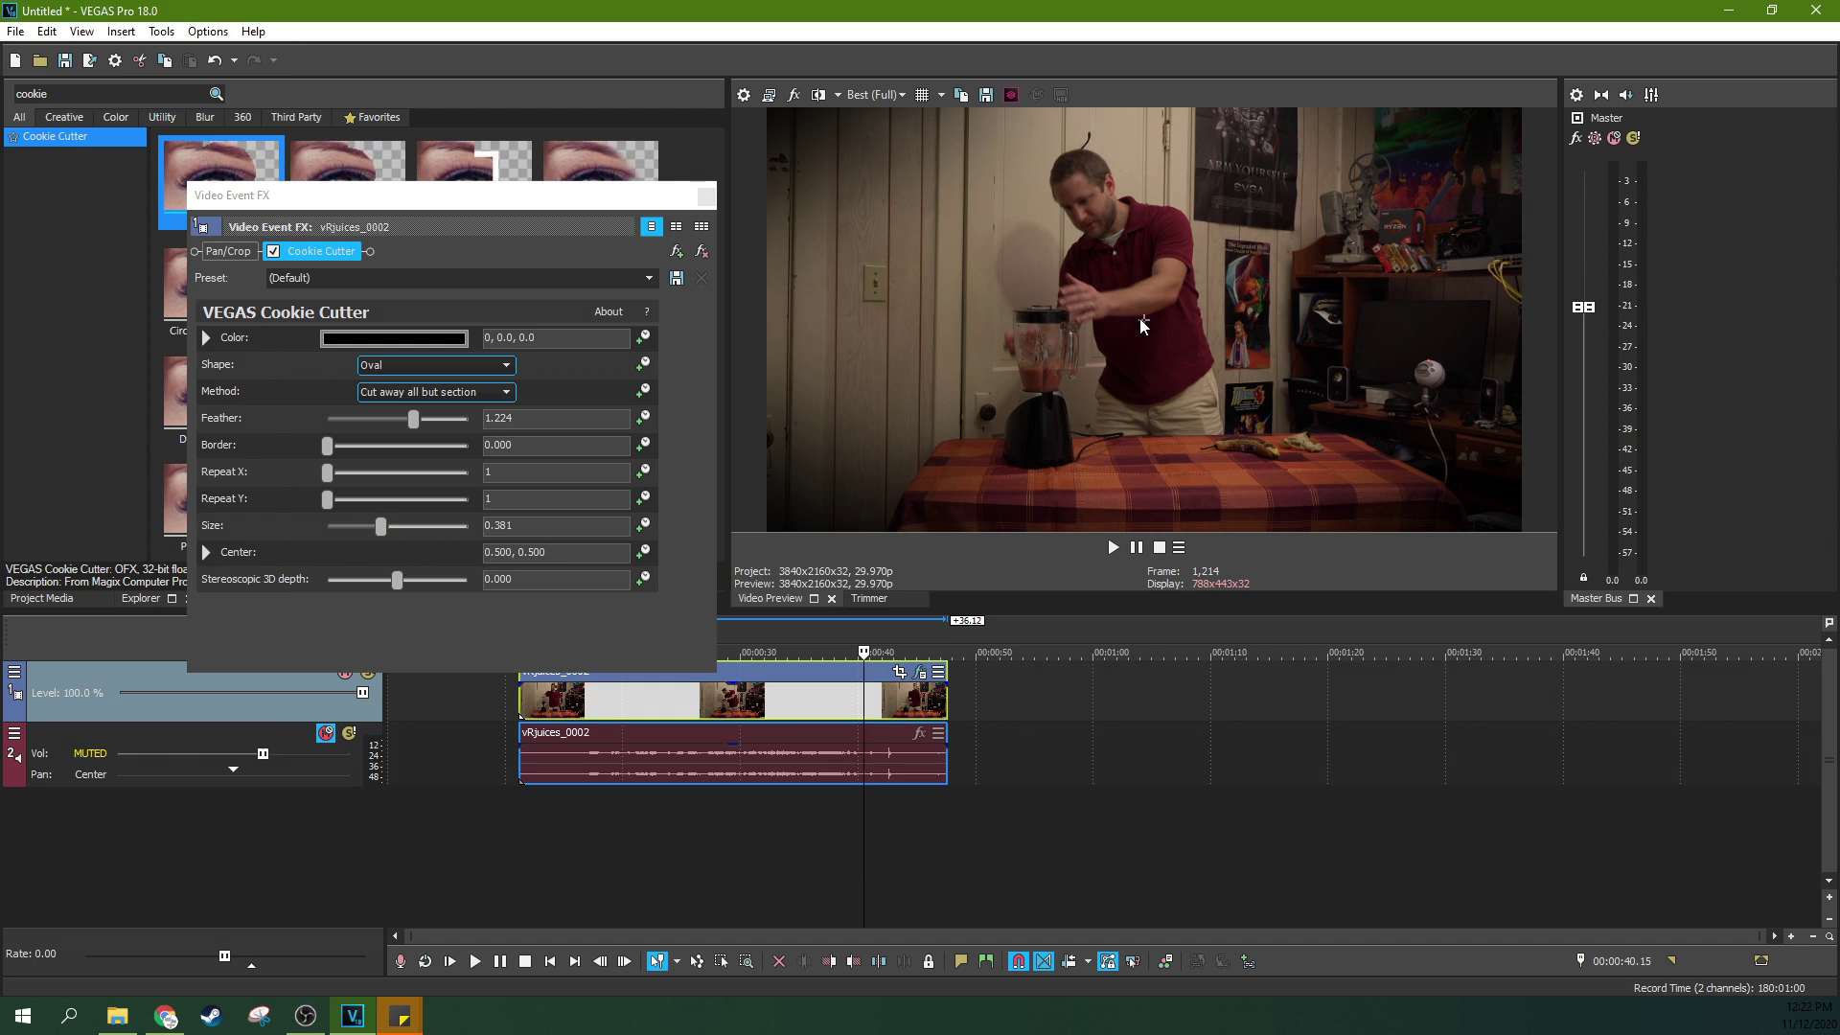
pyautogui.moveTo(1143, 320); pyautogui.dragTo(1102, 337)
# - Set the centre to 0.485, 0.515, switch to a hard-edged Diamond, and shrink it to 0.279
pyautogui.click(1132, 314)
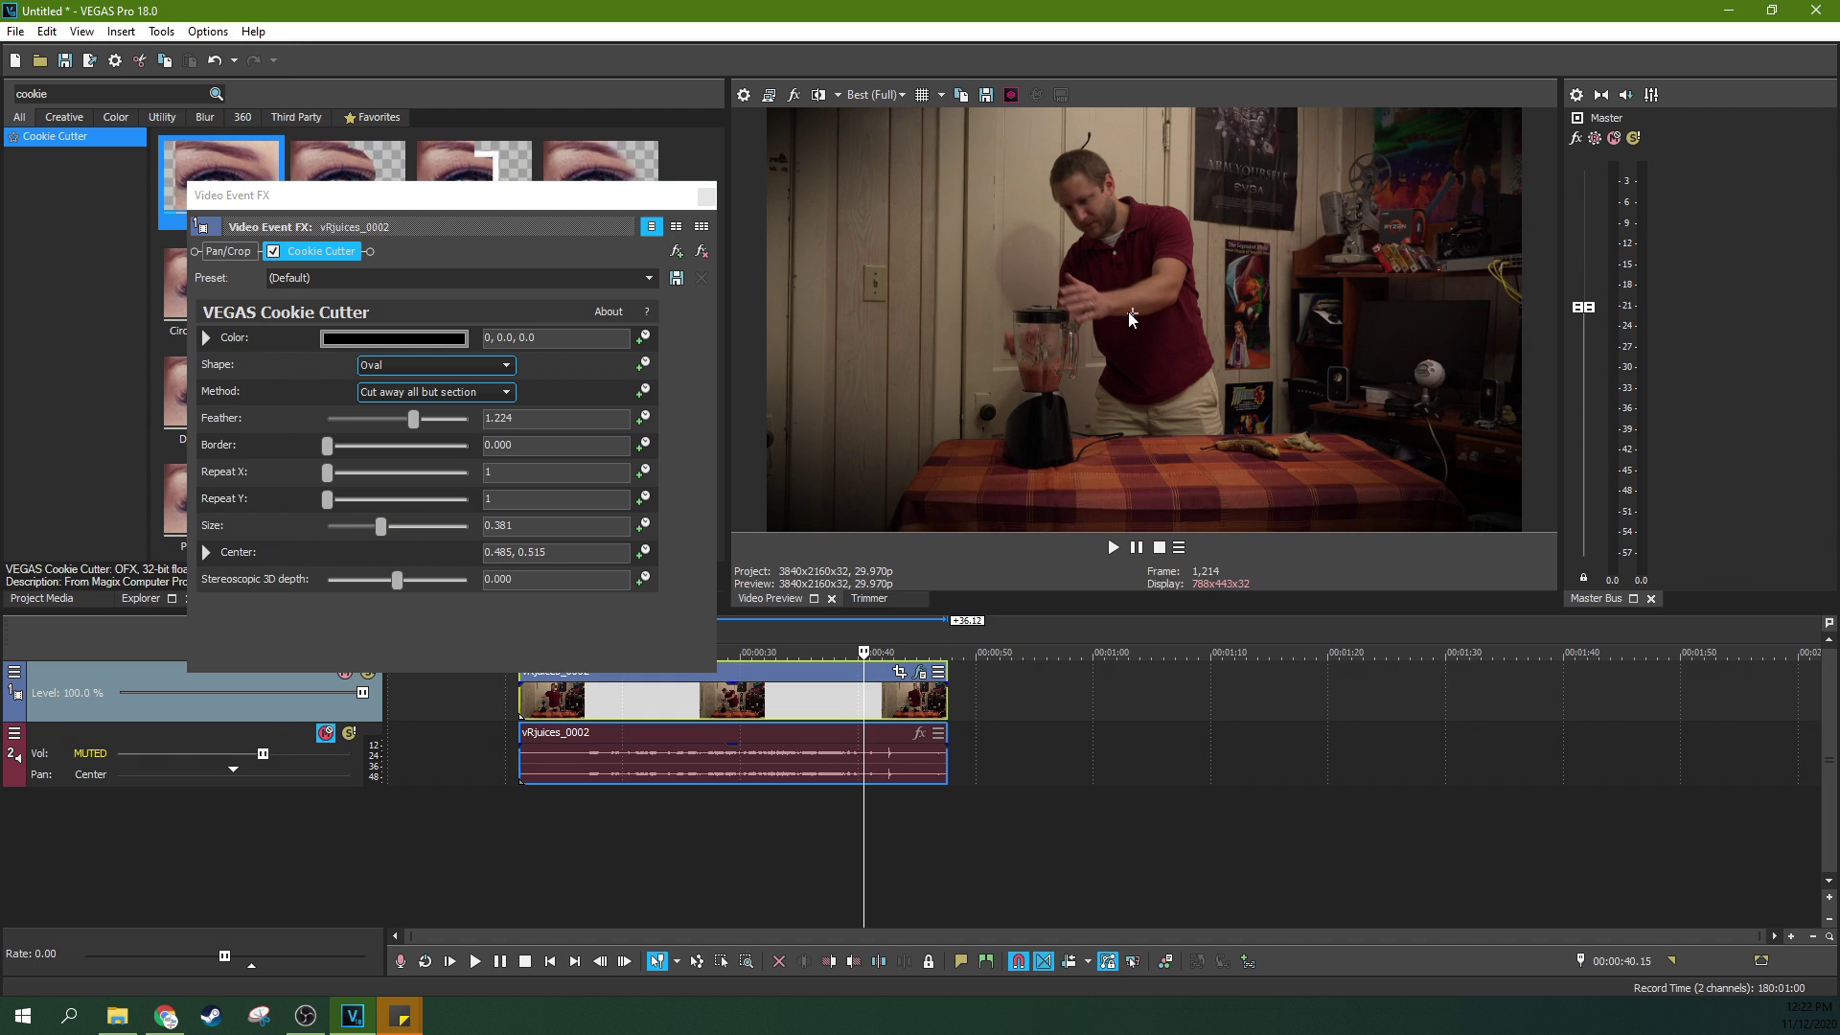
pyautogui.click(504, 365)
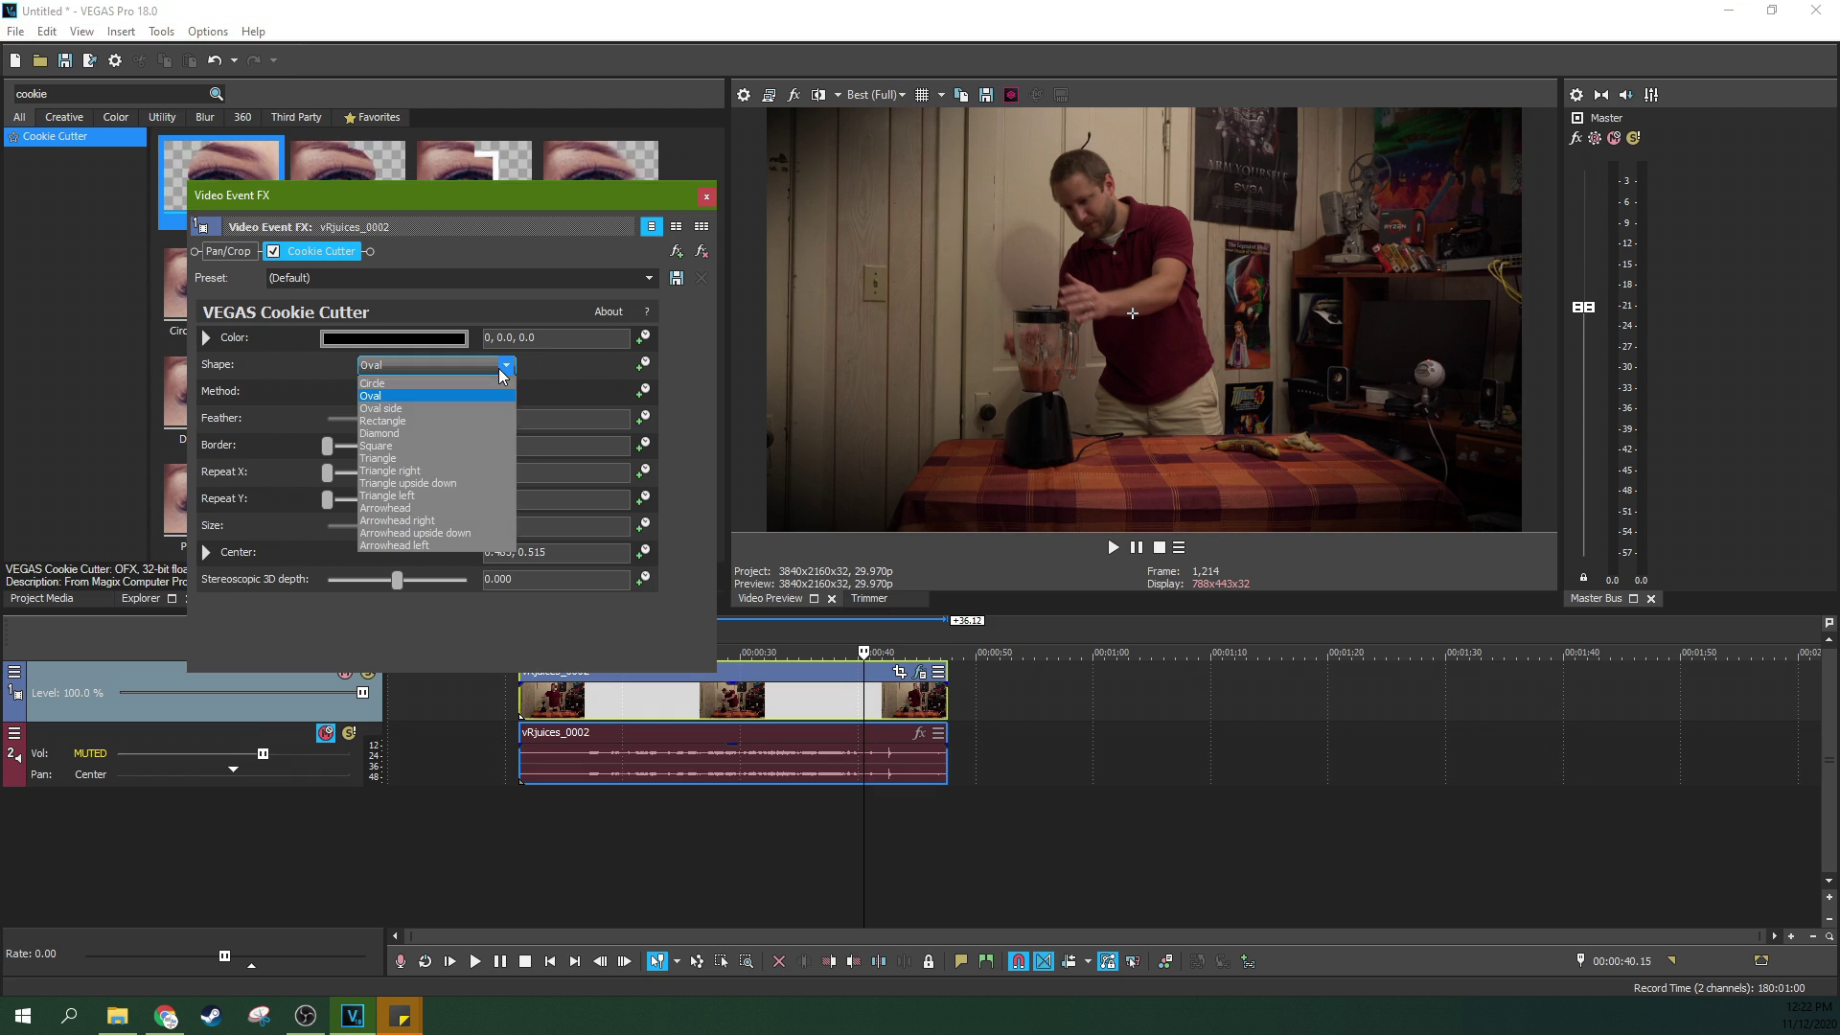
pyautogui.click(419, 439)
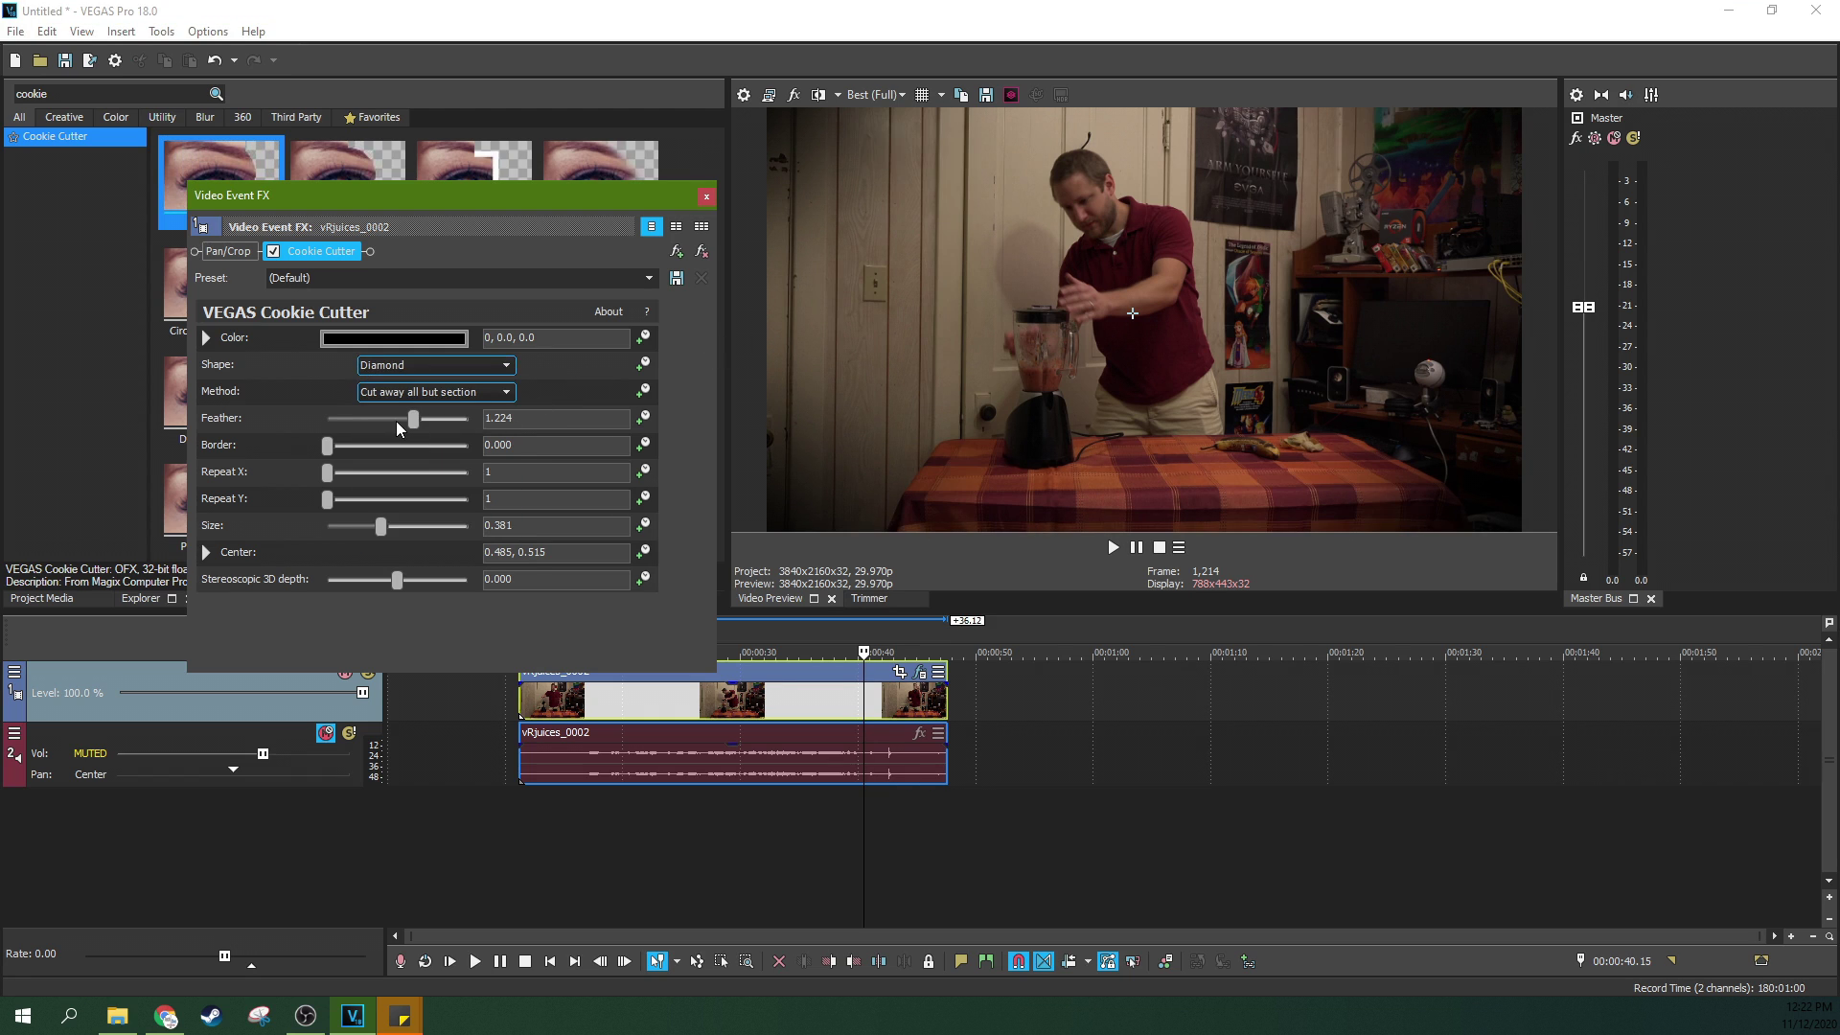
pyautogui.moveTo(381, 527); pyautogui.dragTo(367, 533)
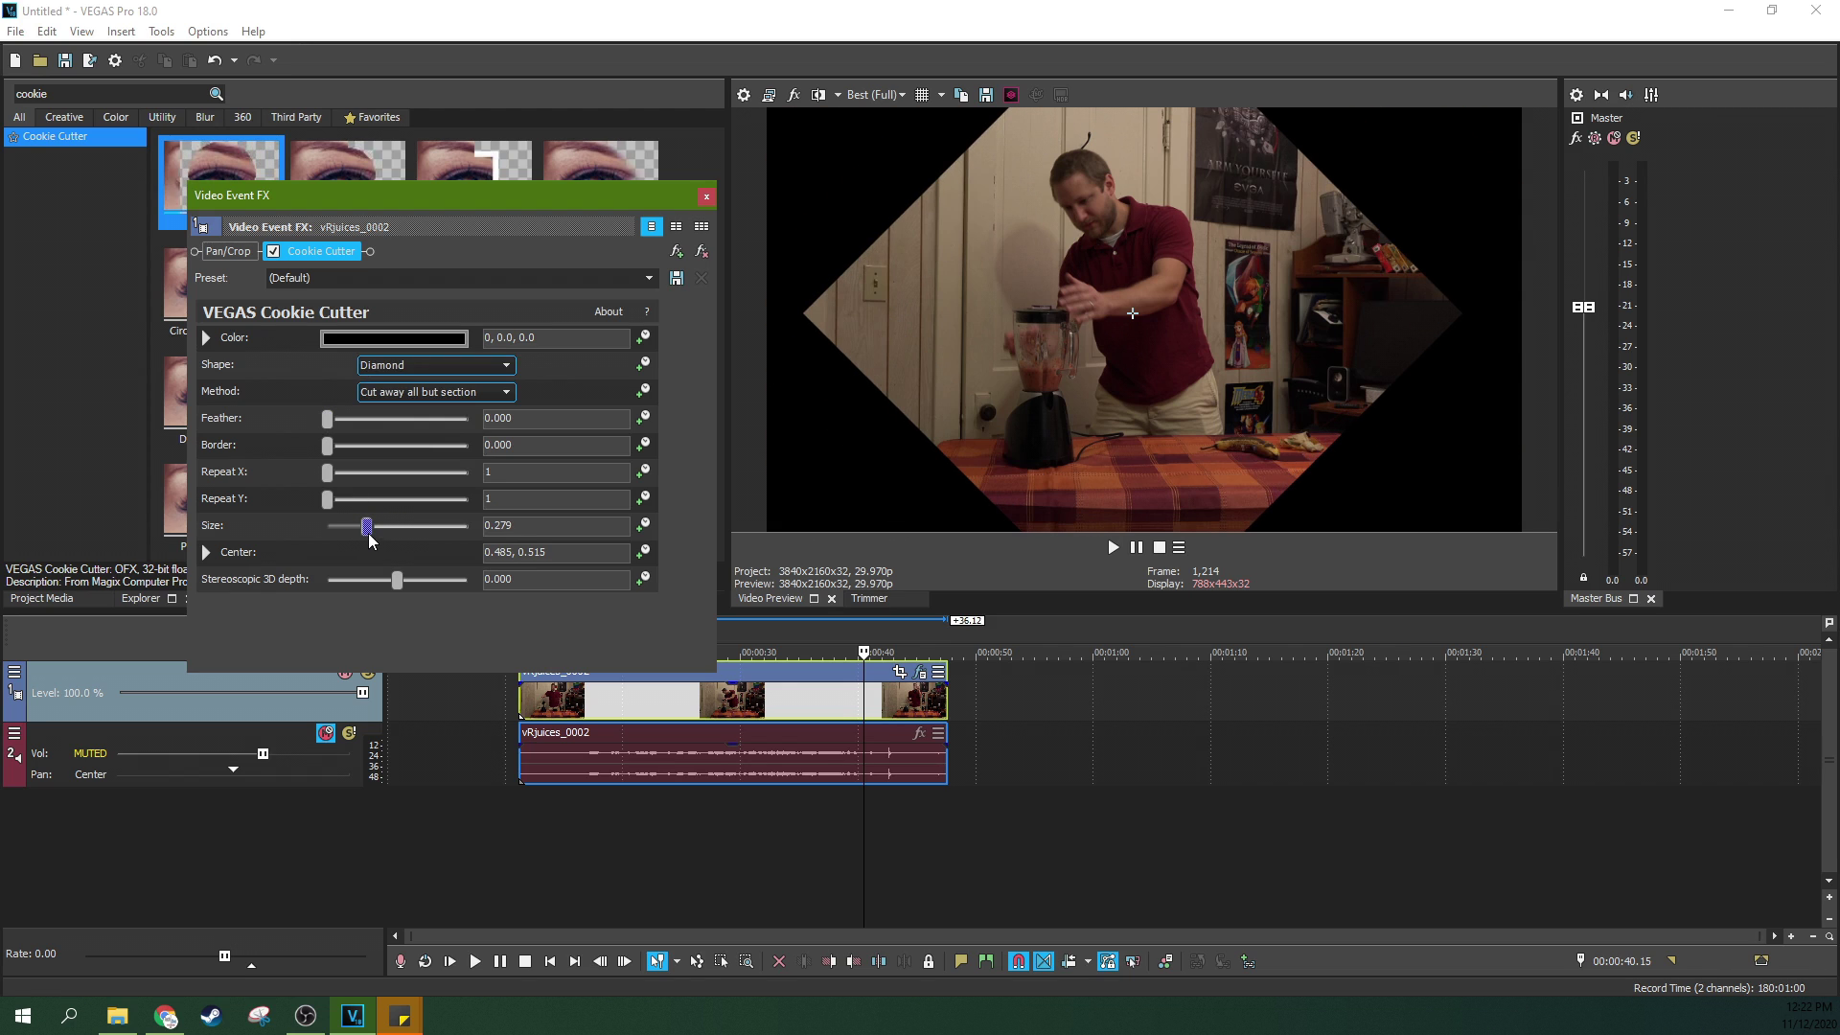